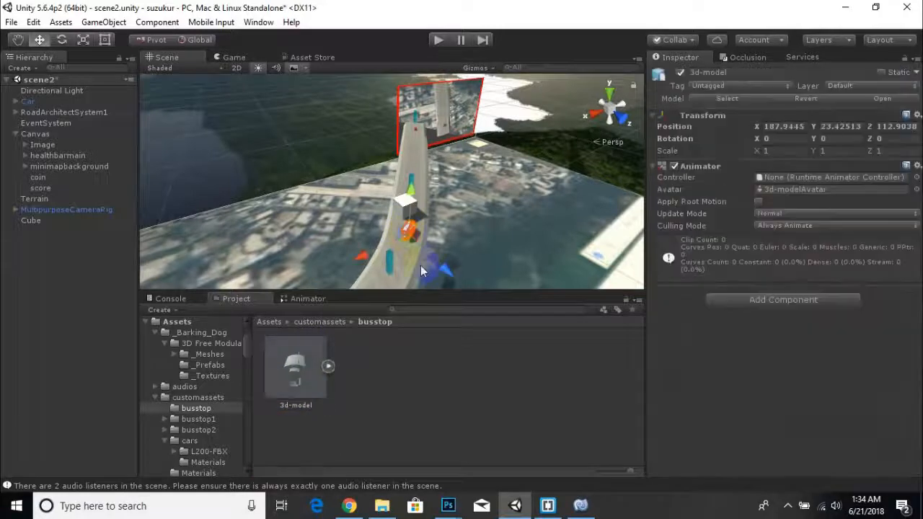
Replace the 3d-model shelter in the scene with the bus_stop model from the customassets/busstop1/bus_stop folder.
right_drag(416, 271, 397, 252)
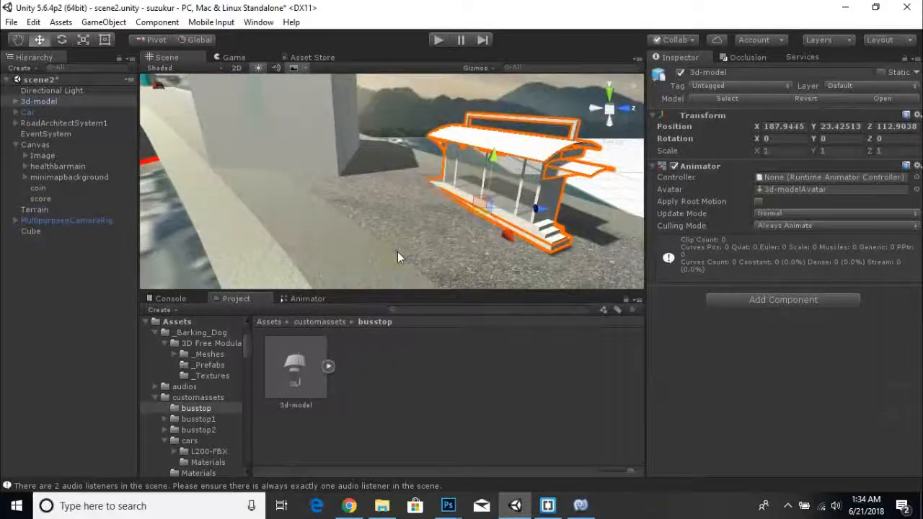
key(Delete)
click(330, 322)
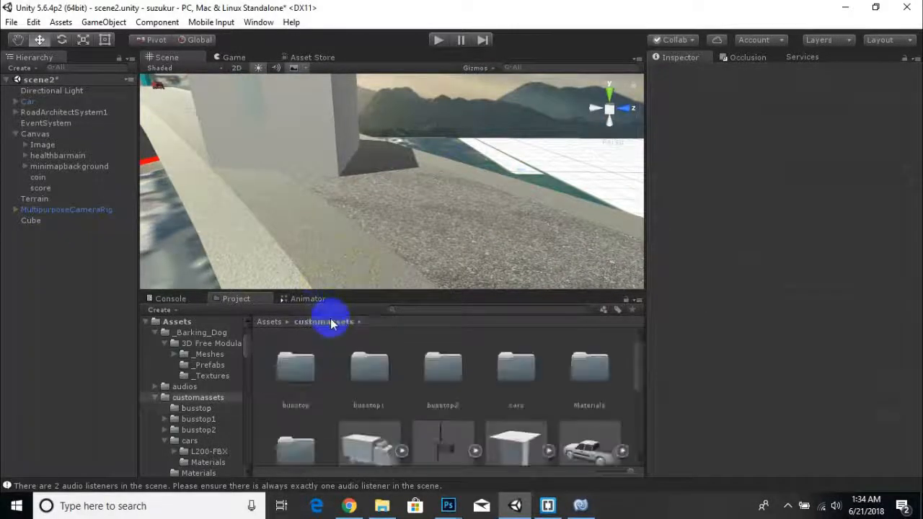
double_click(364, 381)
double_click(304, 384)
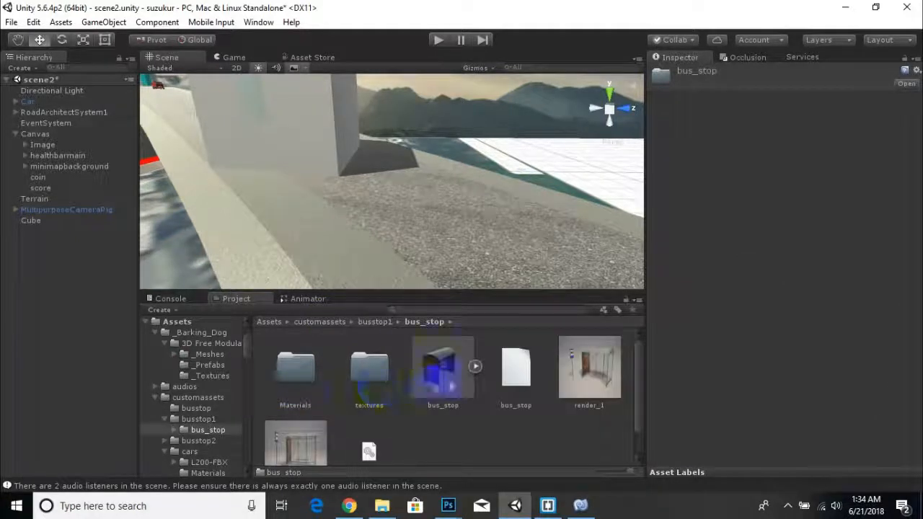
drag(436, 365, 455, 205)
right_drag(422, 251, 411, 245)
Rotate the bus stop to about 137 degrees around Y and move it beside the road at about X 171, Y 24.7, Z 107.
alt+drag(611, 245, 118, 243)
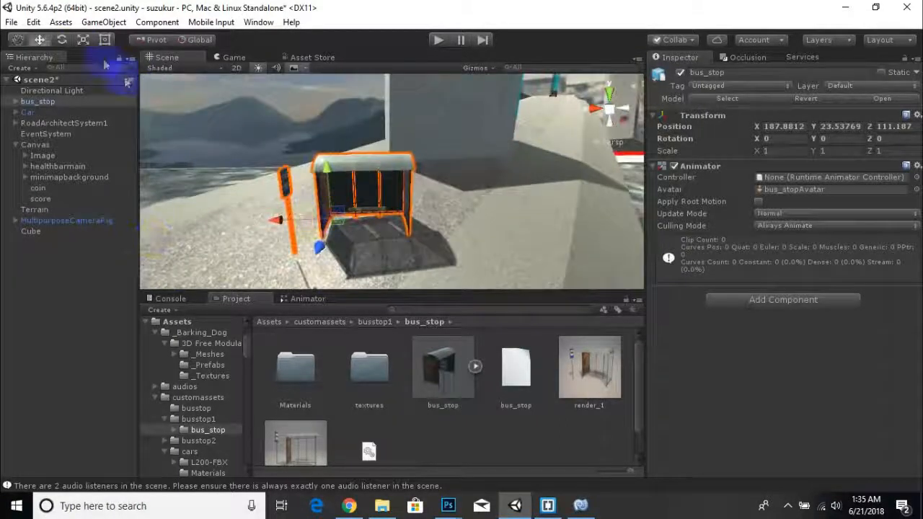
drag(384, 252, 123, 245)
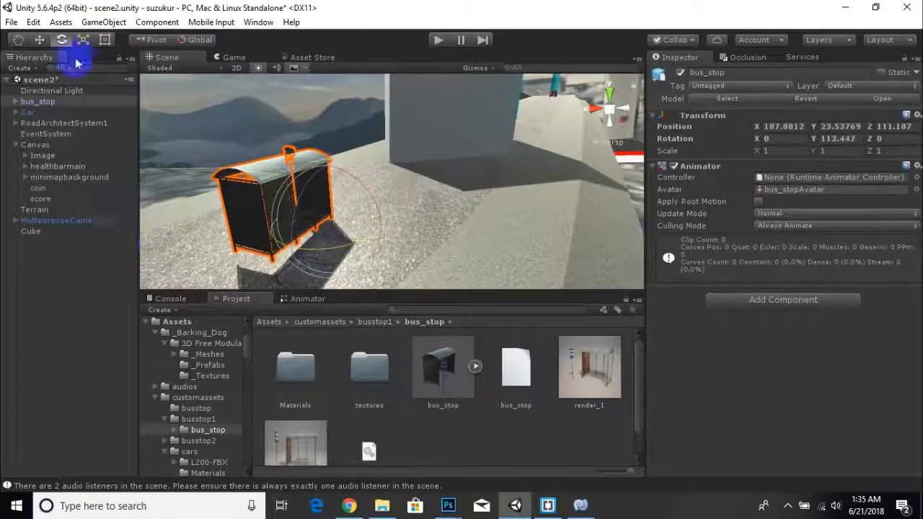
alt+drag(270, 228, 462, 229)
drag(349, 232, 447, 219)
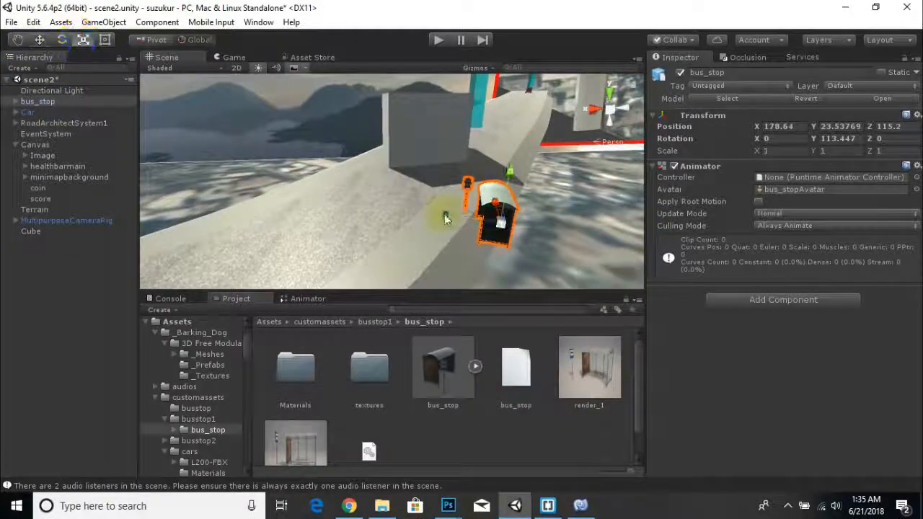
drag(496, 263, 447, 261)
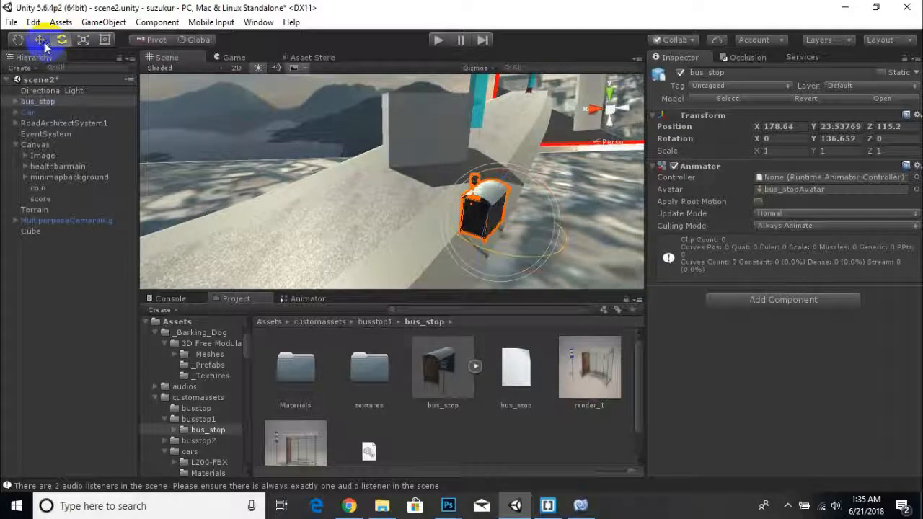
alt+drag(509, 258, 139, 218)
drag(261, 188, 365, 145)
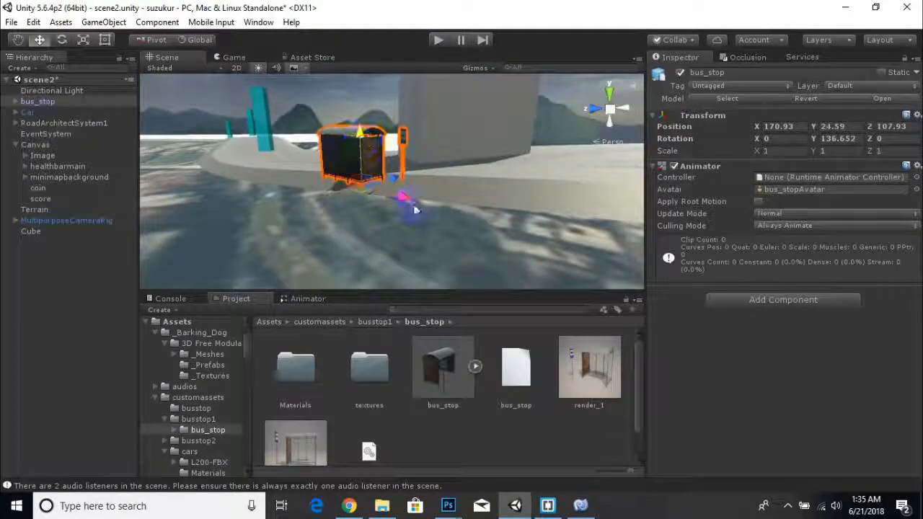
drag(415, 210, 410, 210)
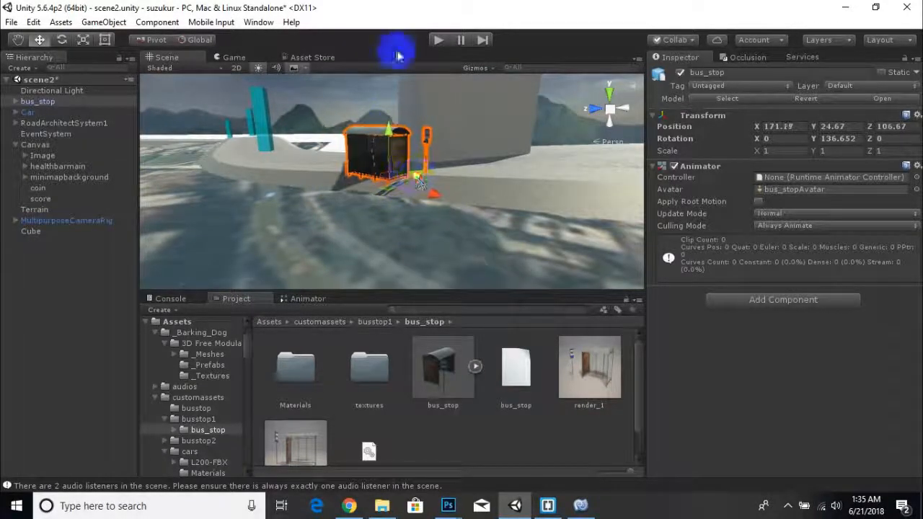
Play the scene, drive the red car briefly along the road and stop the test.
click(437, 41)
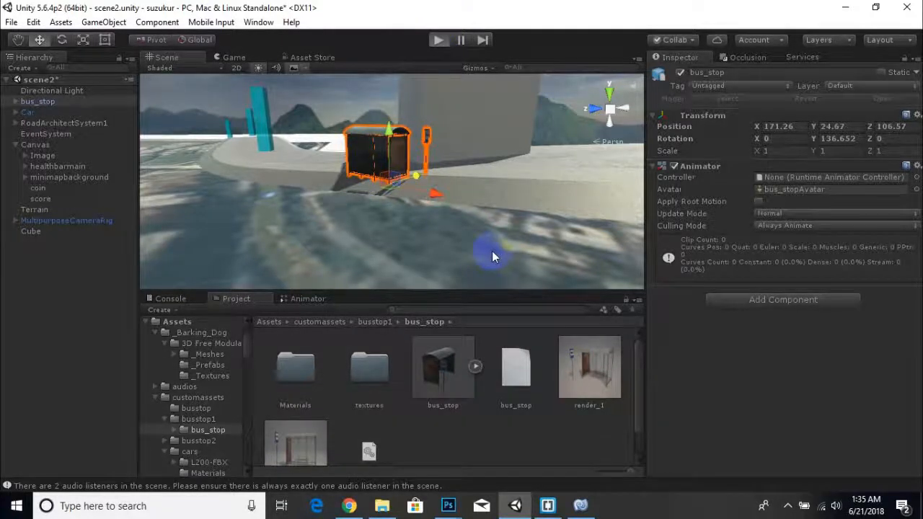
key(Up)
key(Down)
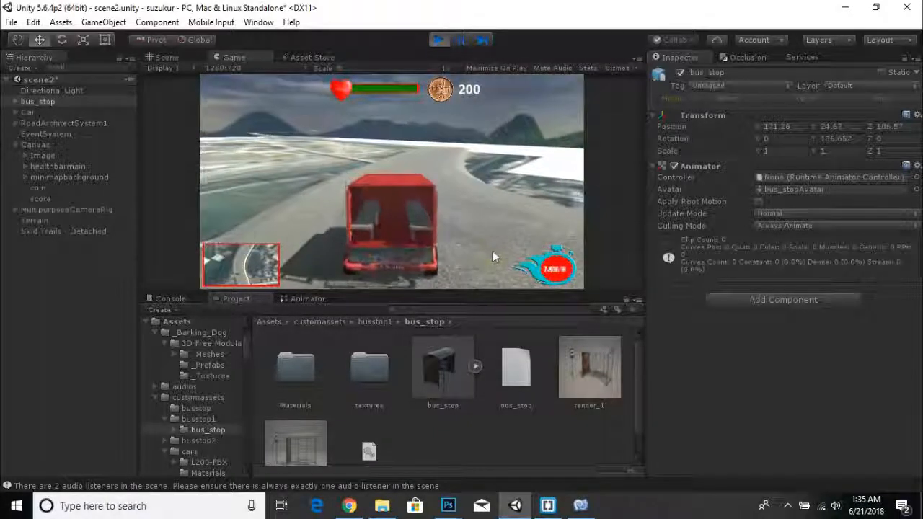
key(ctrl+p)
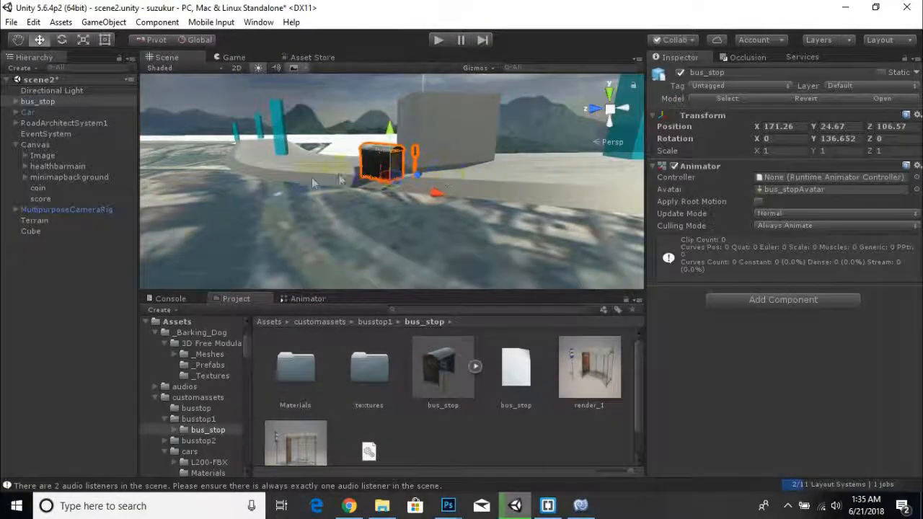
Move the bus stop along the road next to the red car at about X 109, Y 32.8, Z 21.
drag(437, 193, 562, 225)
scroll(473, 236, down, 12)
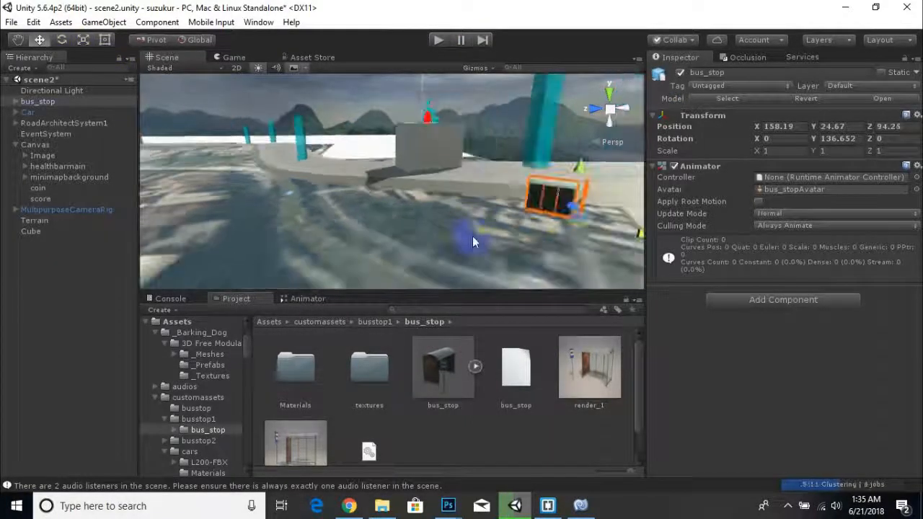
drag(416, 183, 570, 204)
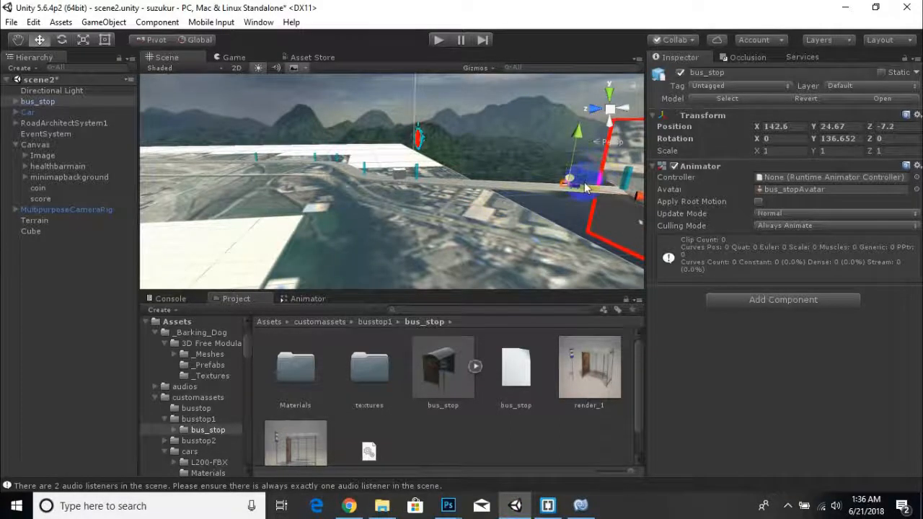
alt+drag(586, 187, 566, 233)
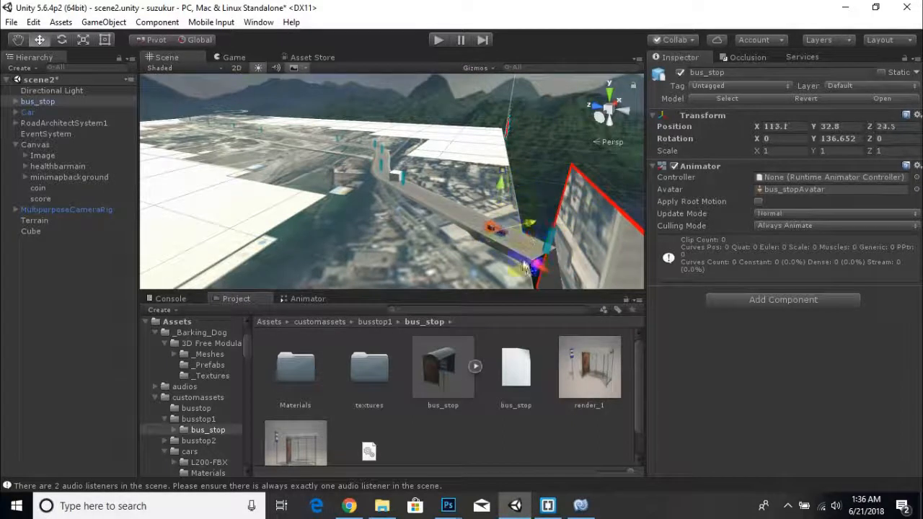
key(f)
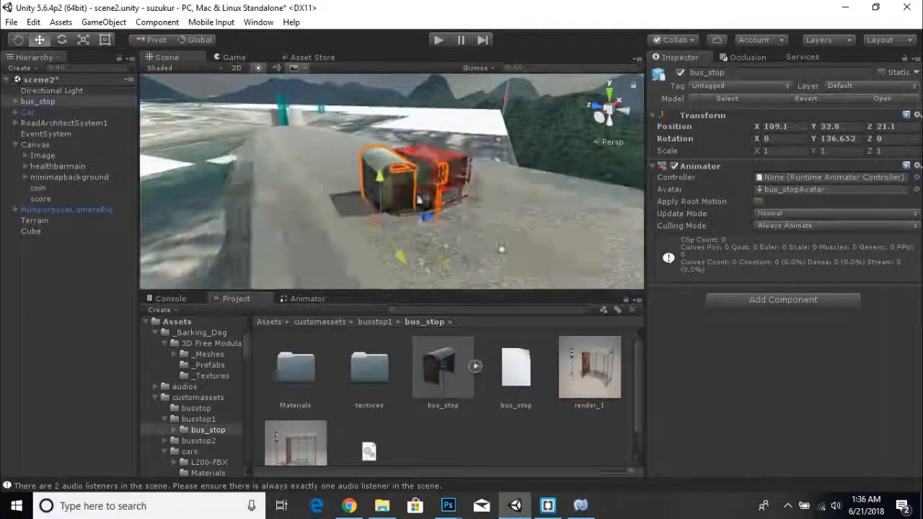
Enlarge the bus stop to a scale of about 2.59 in X and 1.65 in Y and Z.
alt+drag(339, 215, 151, 79)
click(85, 41)
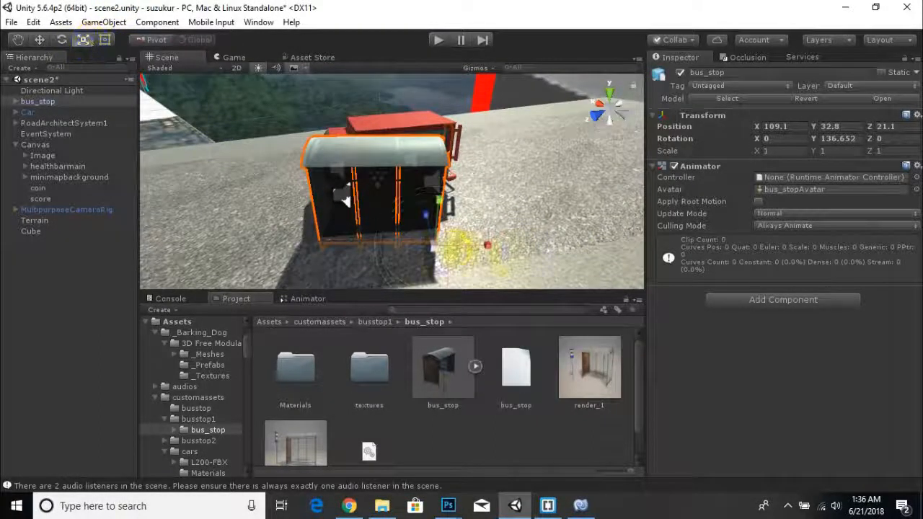
drag(440, 248, 148, 104)
Move the enlarged bus stop away from the car along the road to about X 139, Z 71.
click(40, 40)
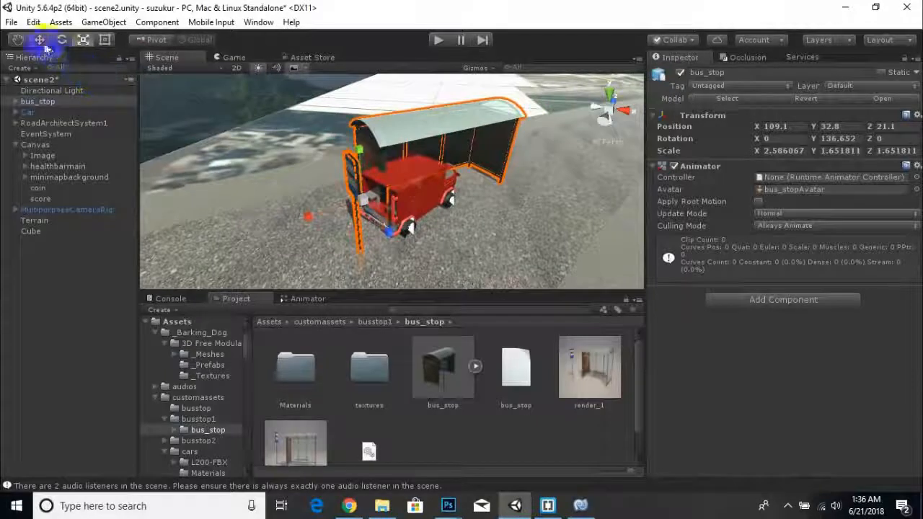
drag(303, 217, 494, 158)
scroll(481, 233, down, 3)
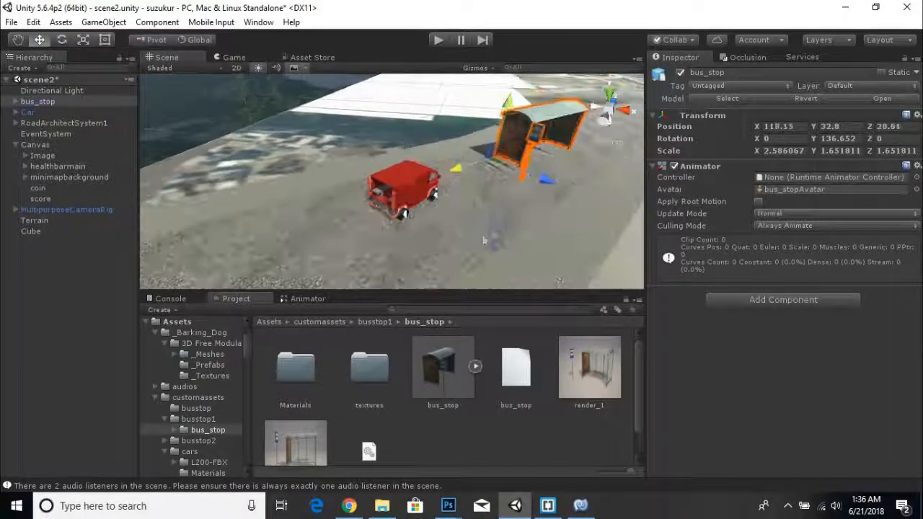
middle_drag(481, 234, 281, 260)
drag(264, 212, 479, 151)
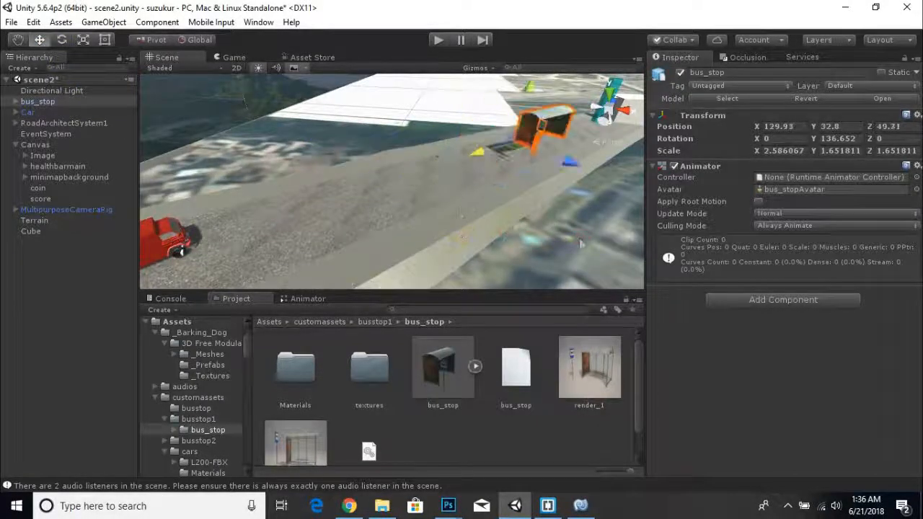
middle_drag(456, 206, 209, 307)
drag(349, 200, 432, 190)
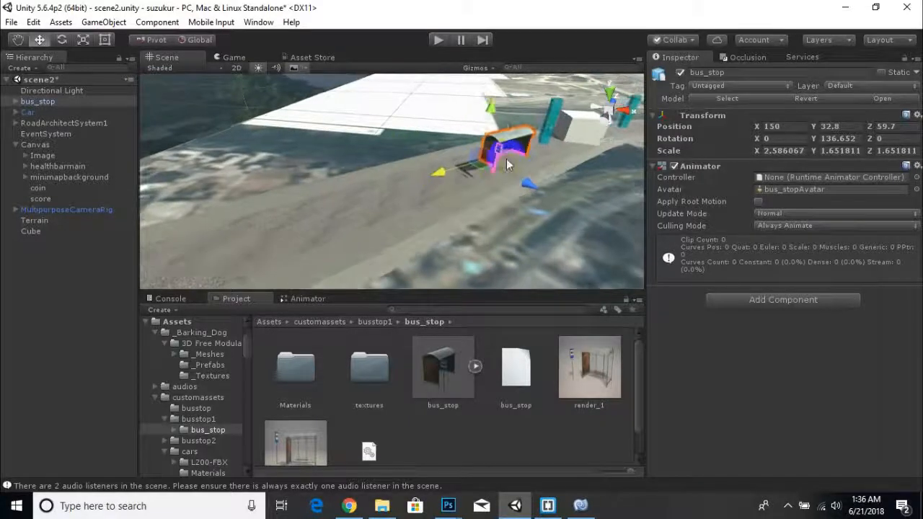
middle_drag(463, 218, 426, 251)
drag(496, 222, 433, 199)
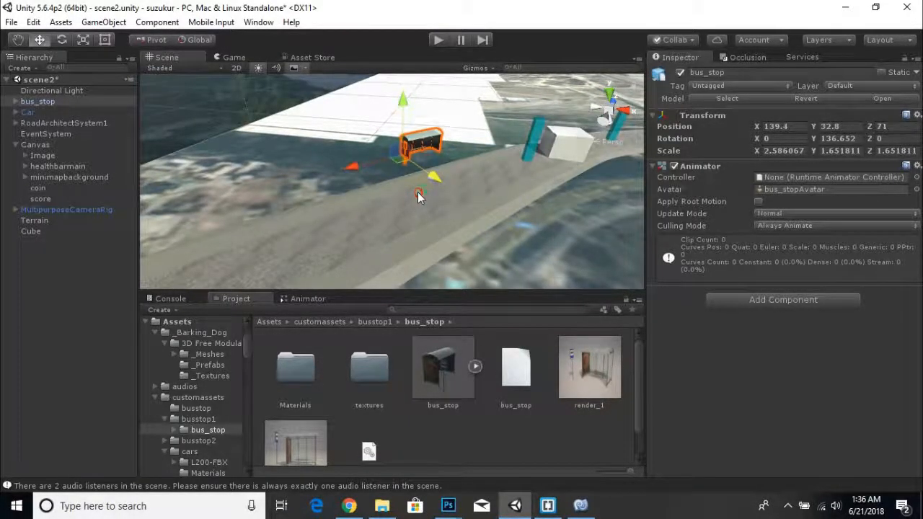
Reposition the bus stop beside the road's outer edge at about X 129, Z 61.
scroll(434, 210, down, 7)
middle_drag(442, 209, 348, 199)
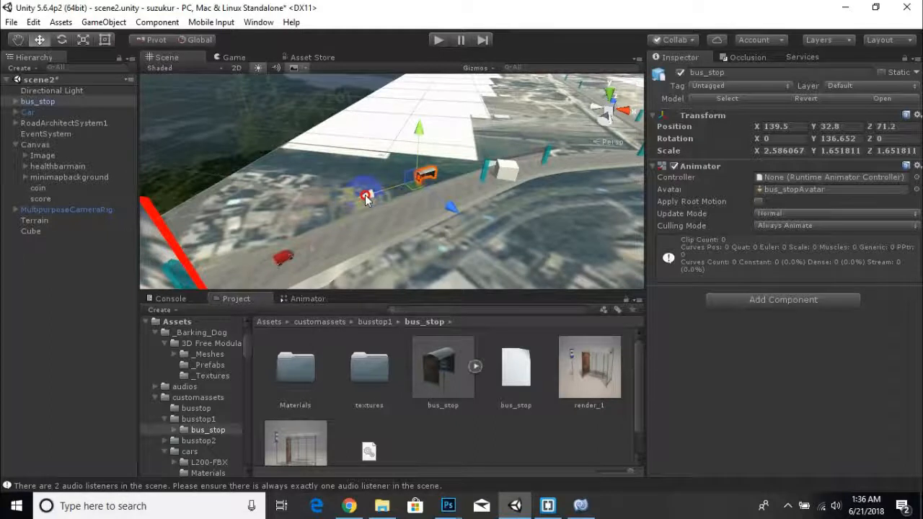
alt+drag(292, 260, 335, 240)
scroll(338, 237, up, 7)
middle_drag(349, 232, 389, 235)
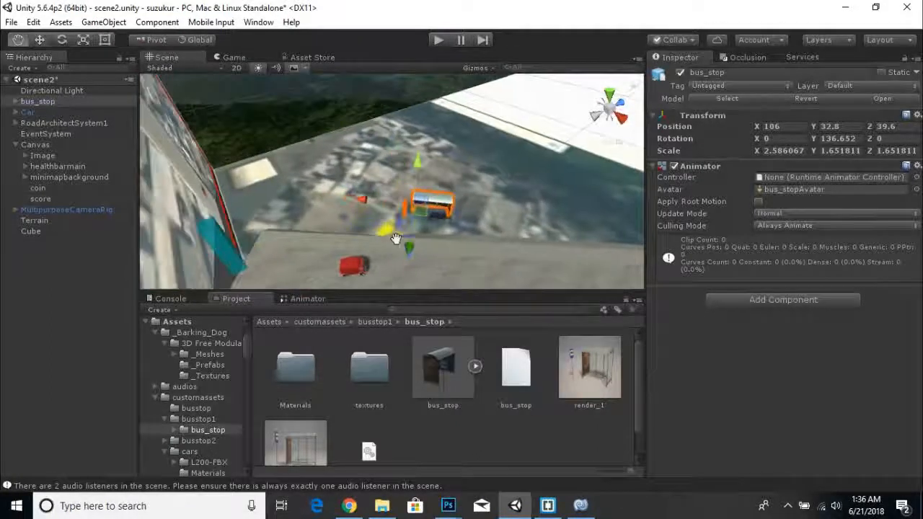
scroll(411, 252, up, 1)
drag(366, 206, 507, 225)
middle_drag(498, 218, 431, 193)
scroll(505, 221, up, 4)
middle_drag(458, 237, 386, 210)
scroll(418, 217, up, 2)
alt+drag(455, 224, 353, 223)
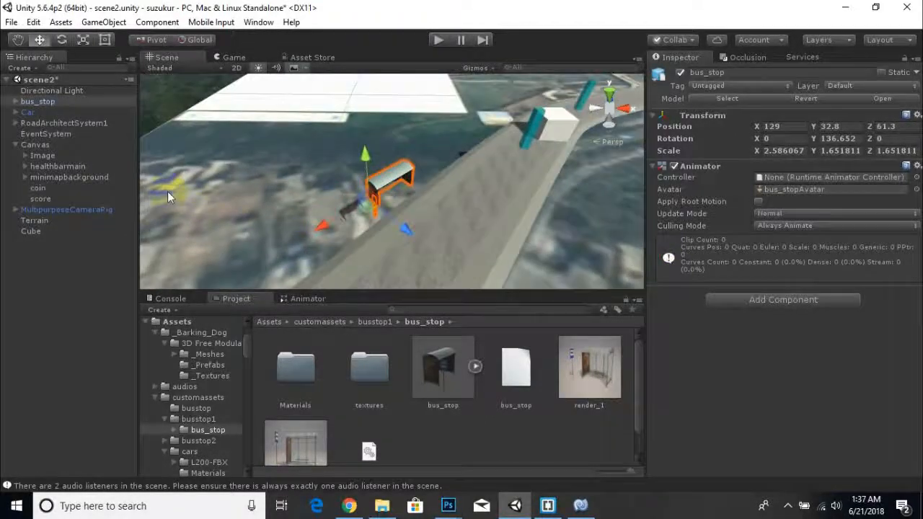
Create a 3D cube beside the bus stop at a height of about Y 30.5 and rotate it about 41 degrees around Y.
click(20, 68)
mouse_move(119, 115)
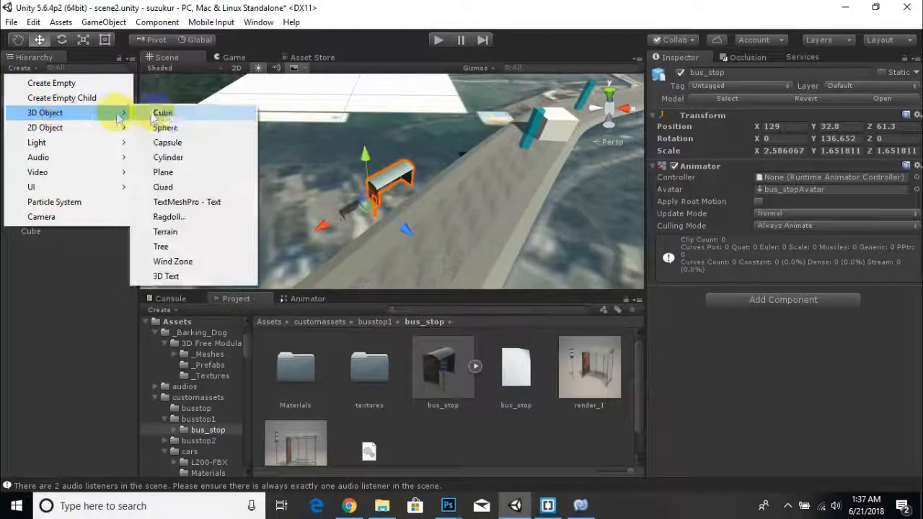
click(154, 116)
scroll(389, 181, up, 4)
alt+drag(180, 157, 381, 247)
middle_drag(416, 279, 552, 191)
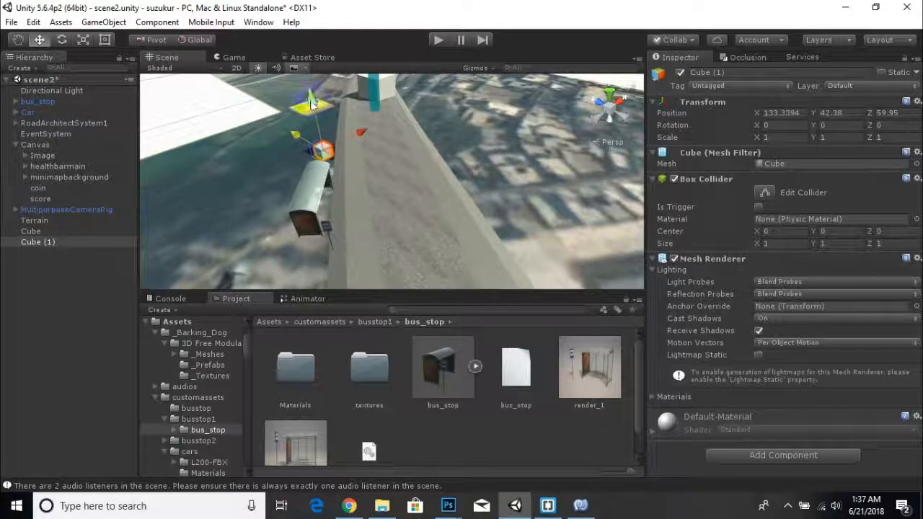
click(68, 41)
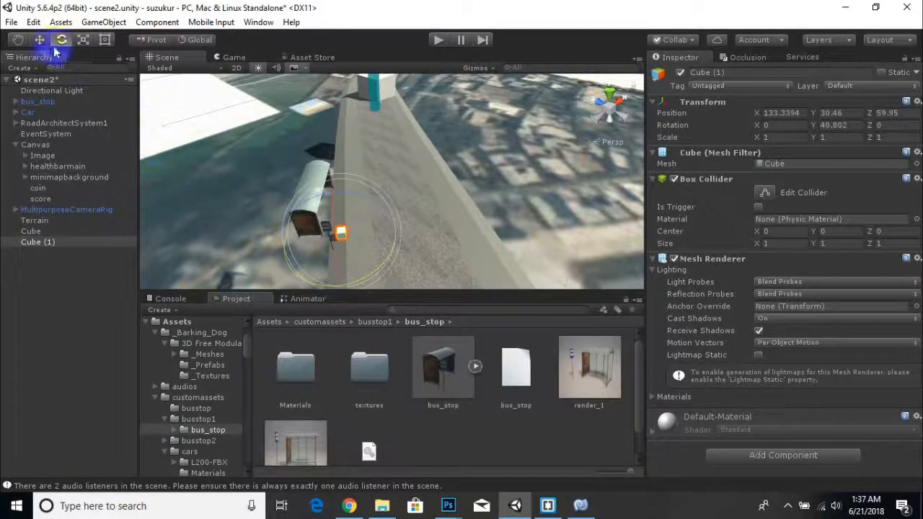
Scale the new cube into a thin flat platform about 6.7 by 19.2 units in front of the bus stop.
click(84, 41)
middle_drag(368, 253, 392, 222)
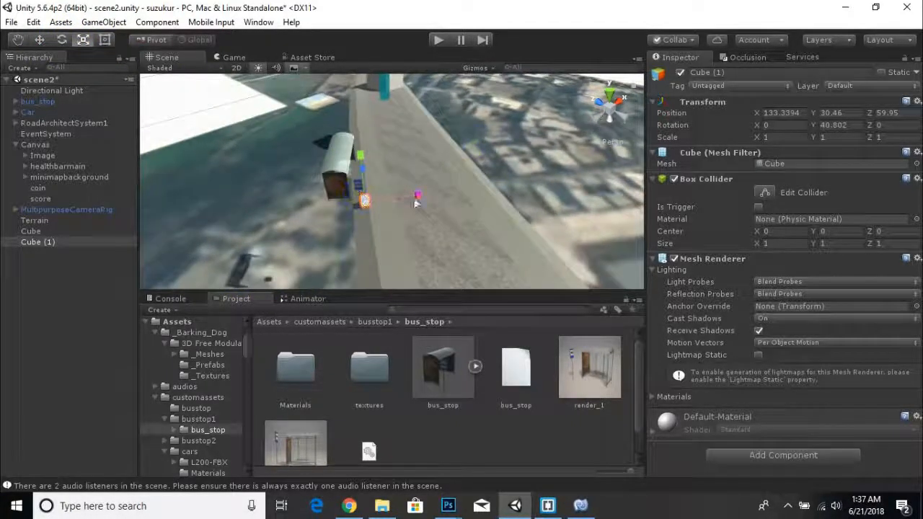
alt+drag(415, 197, 217, 210)
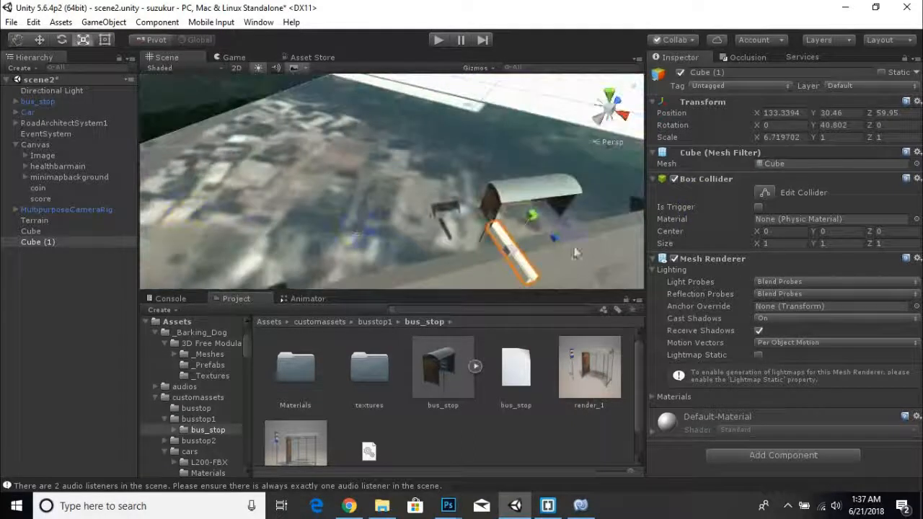
drag(556, 243, 391, 172)
middle_drag(392, 172, 330, 101)
drag(464, 170, 465, 195)
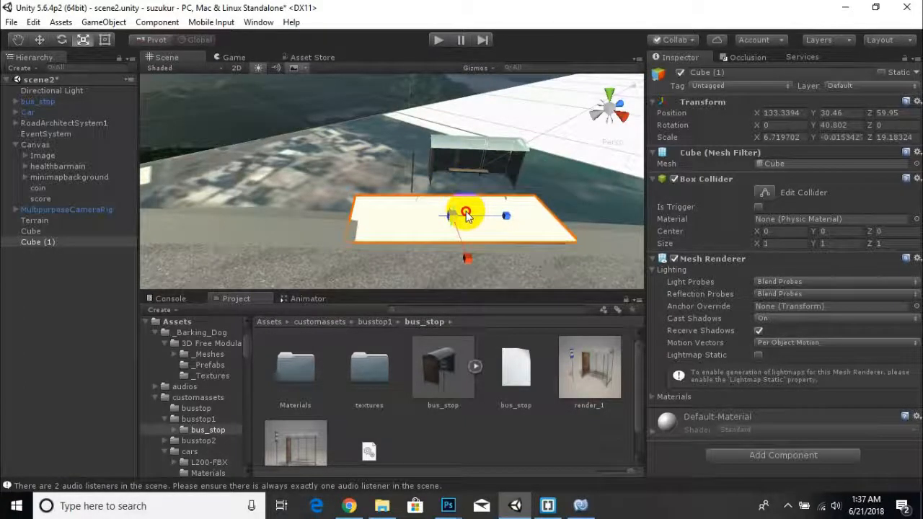
click(40, 39)
alt+drag(404, 216, 566, 214)
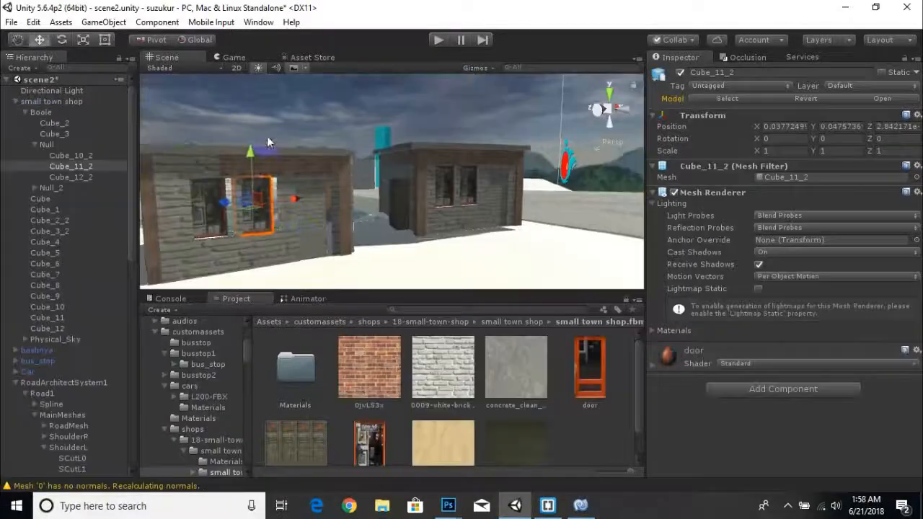
Apply the old_style_shop_europe texture to the first shop's door panel Cube_12_2.
click(268, 138)
scroll(214, 193, up, 3)
middle_drag(211, 196, 385, 184)
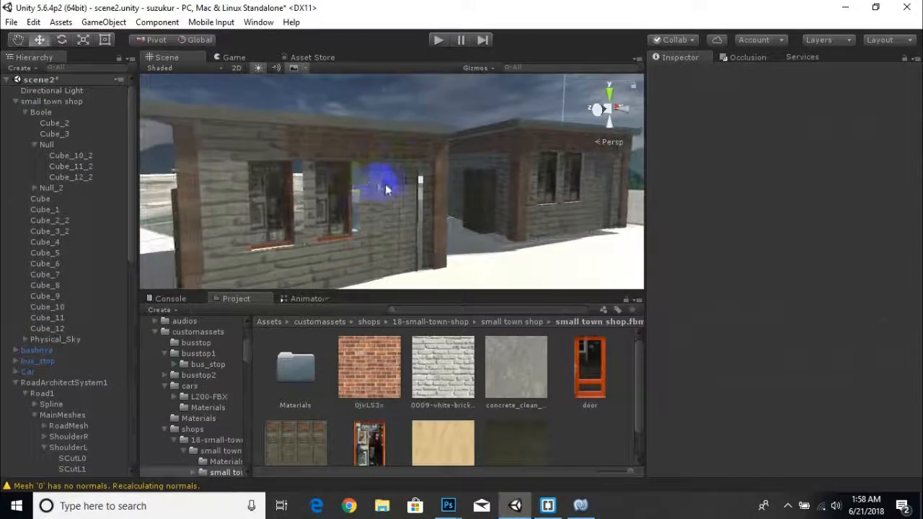
scroll(386, 191, down, 2)
alt+drag(396, 216, 364, 207)
scroll(463, 234, down, 3)
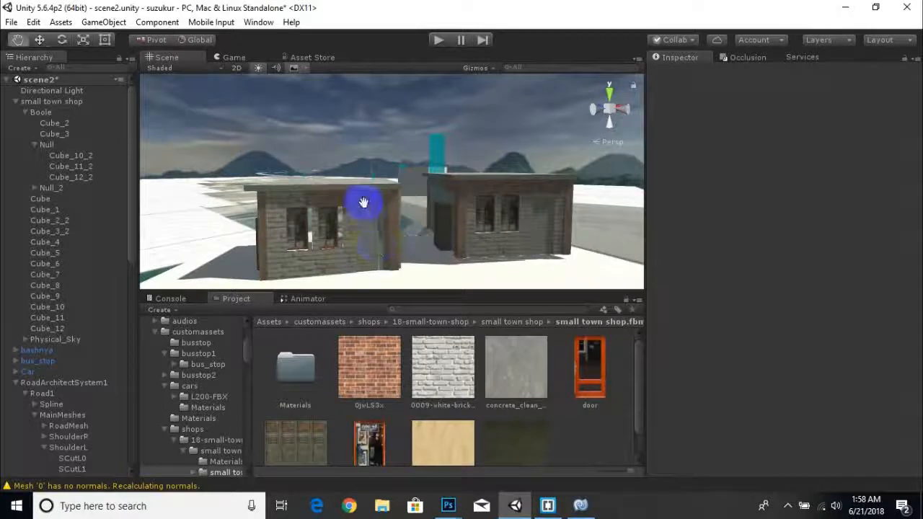
middle_drag(365, 207, 359, 206)
click(351, 217)
scroll(367, 423, down, 2)
drag(372, 434, 86, 178)
Delete the white brick panel Cube_12 that overlaps the first shop's door.
scroll(292, 218, up, 4)
drag(352, 232, 483, 231)
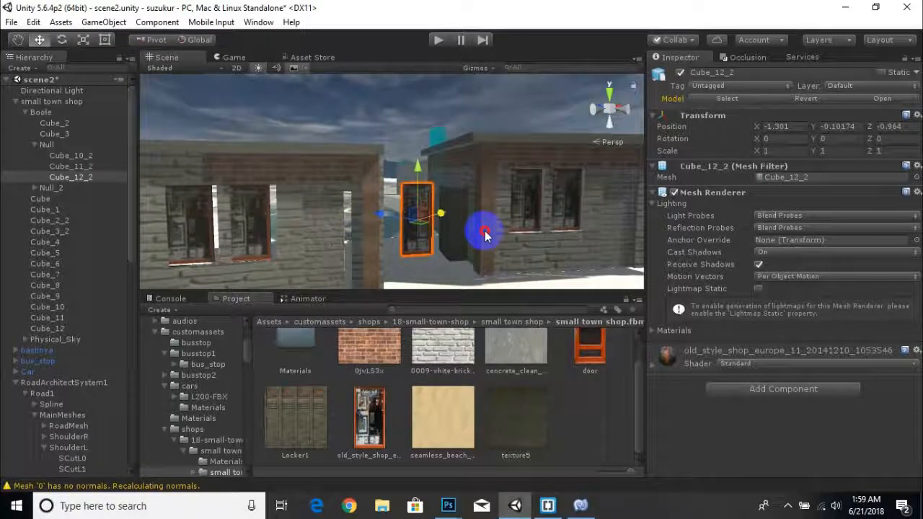
key(ctrl+z)
click(335, 269)
drag(357, 237, 440, 231)
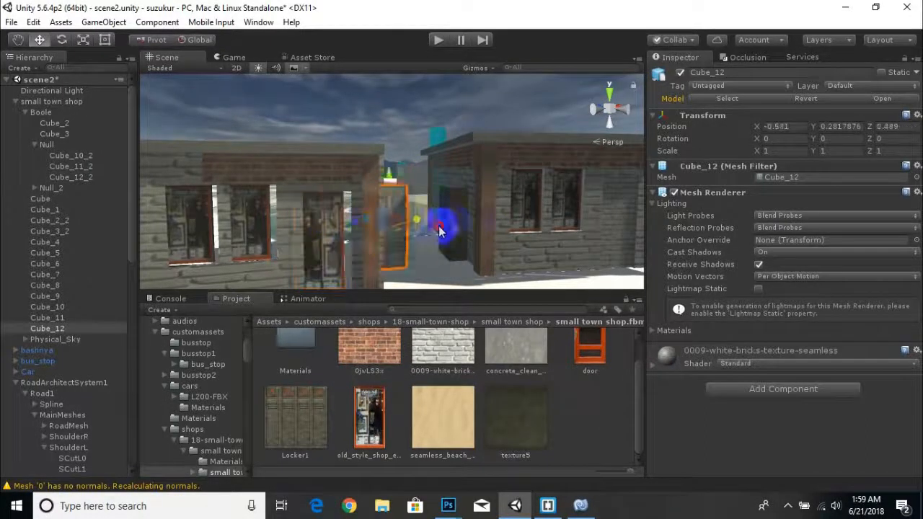
key(Delete)
Delete the overlapping window panels Cube and Cube_10_2 from the first shop's front wall.
scroll(320, 232, up, 4)
middle_drag(319, 233, 421, 208)
scroll(303, 224, down, 4)
scroll(299, 229, up, 3)
click(296, 227)
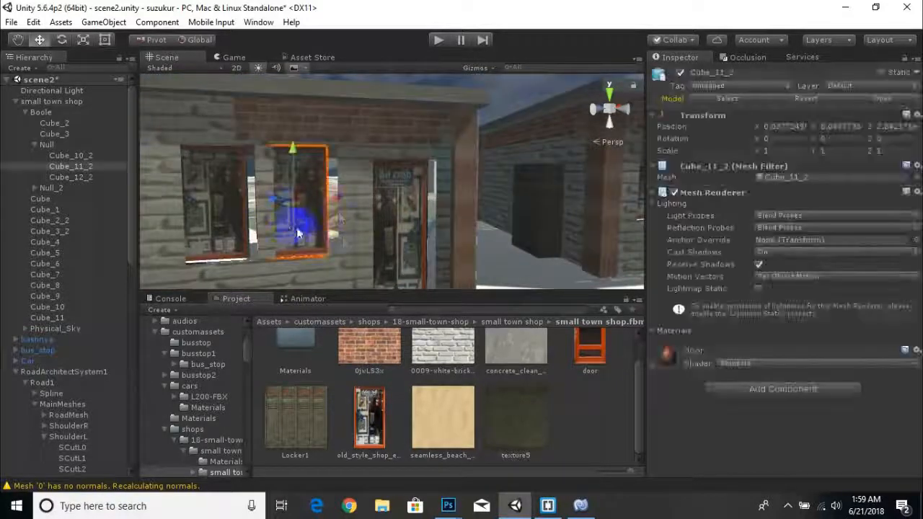
click(310, 231)
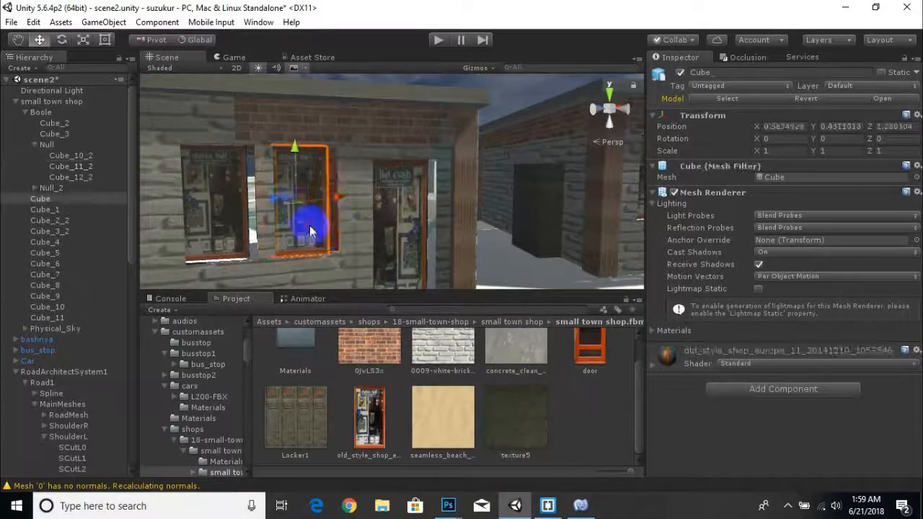
key(Delete)
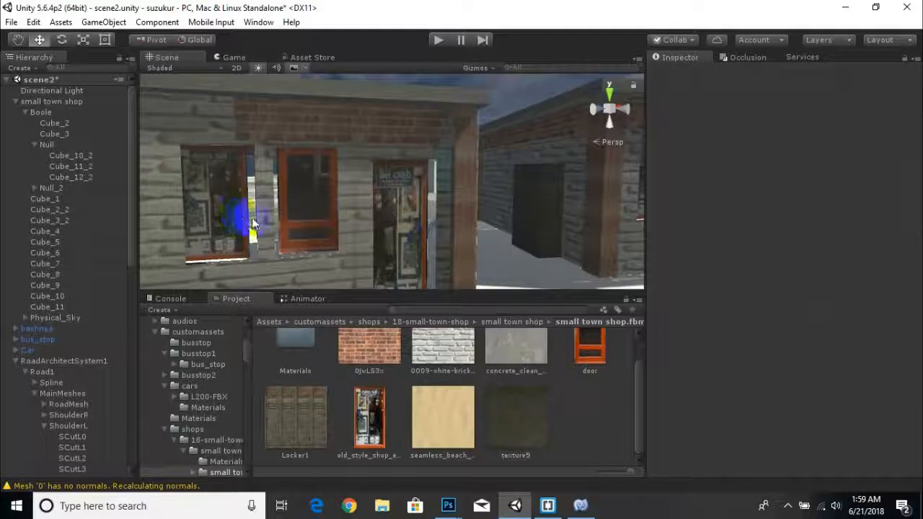
click(229, 219)
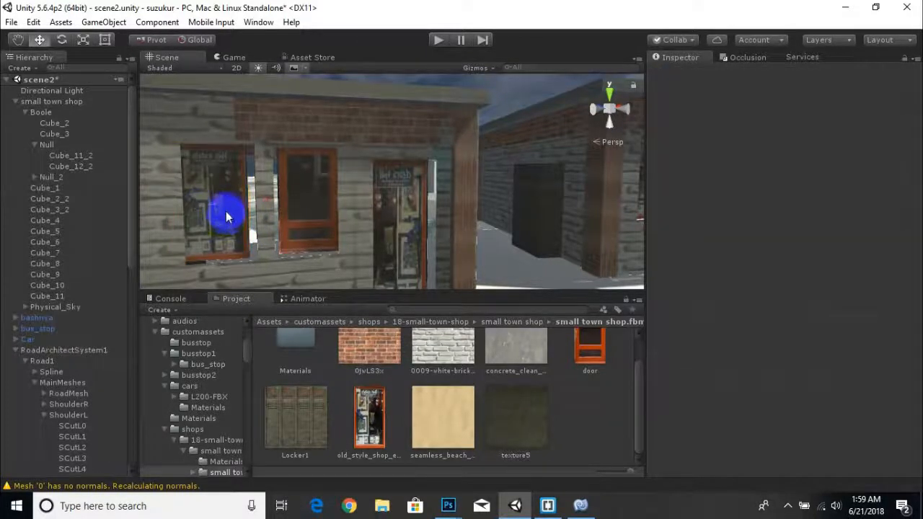
key(Delete)
key(ctrl+z)
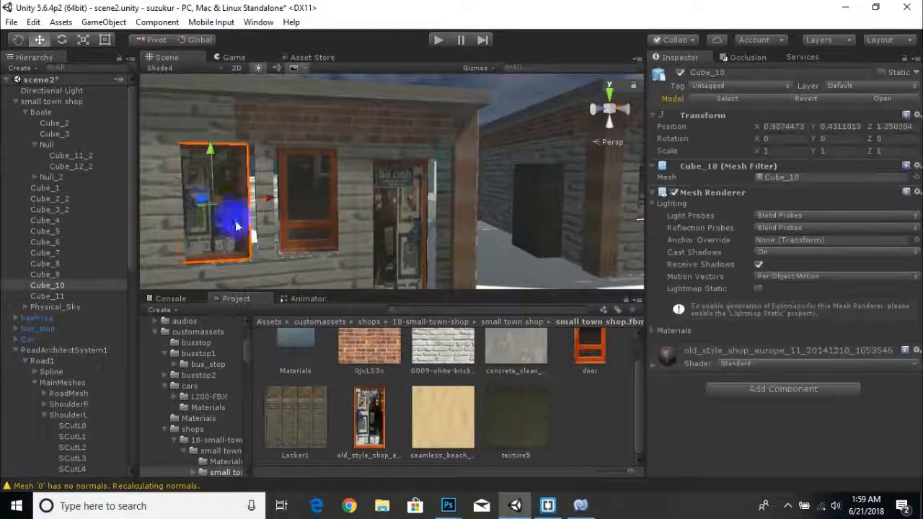
Apply the door texture to the first shop's window panel Cube_10 and shift it to about X 0.889, Z 1.231.
drag(573, 369, 338, 258)
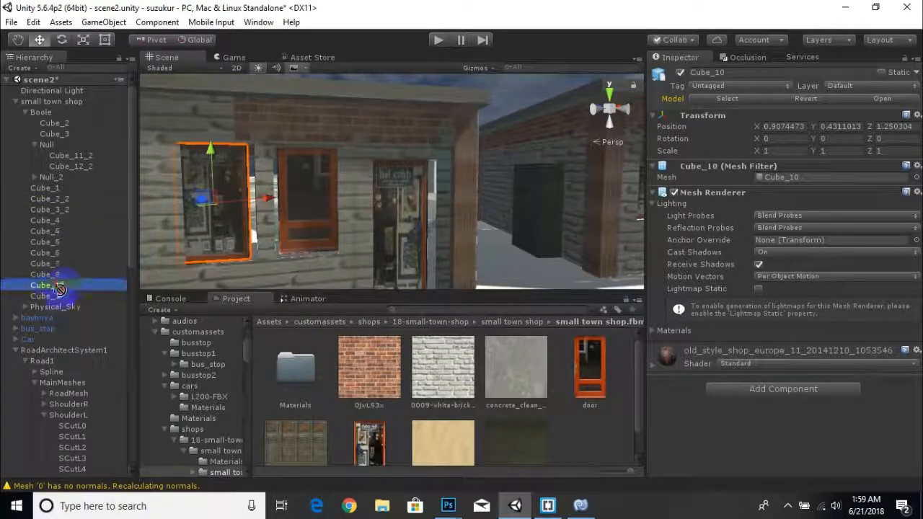
drag(59, 289, 61, 287)
scroll(284, 200, up, 3)
scroll(284, 200, down, 2)
drag(238, 206, 243, 208)
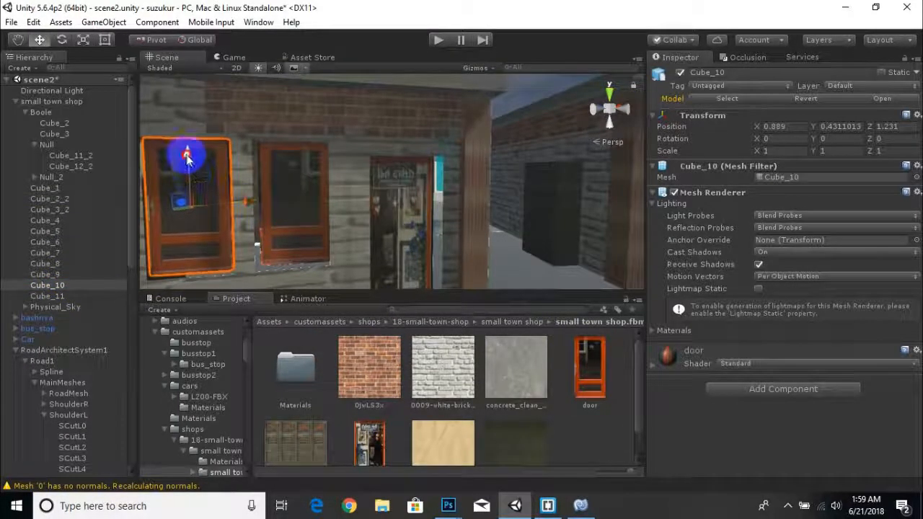
Shift the first shop's window Cube_11_2 to about X -0.001, Z -0.042 and its door Cube_12_2 to about X -0.445, Z -0.033.
click(243, 207)
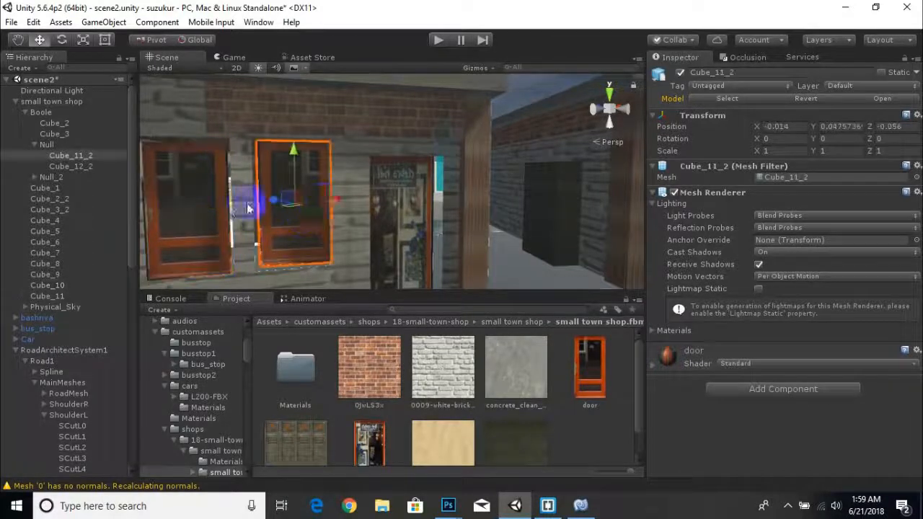
drag(334, 203, 326, 201)
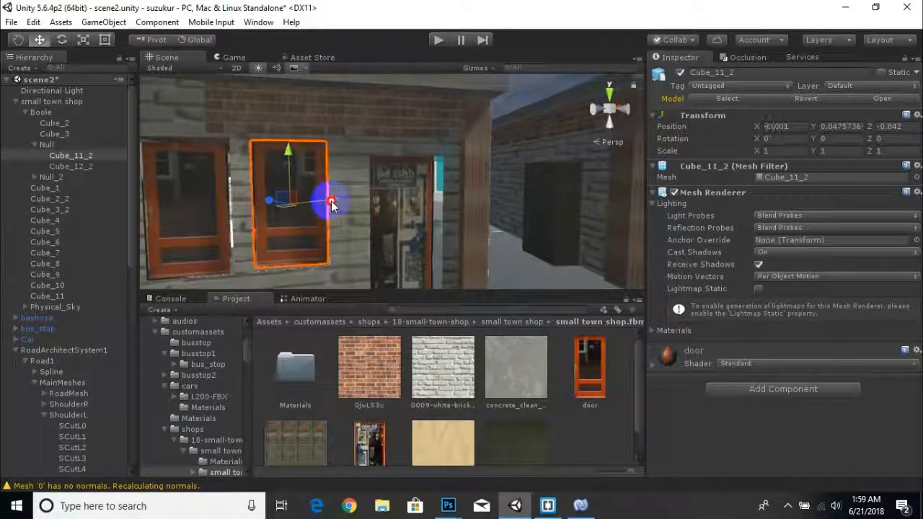
click(517, 222)
scroll(515, 221, down, 5)
middle_drag(491, 216, 290, 191)
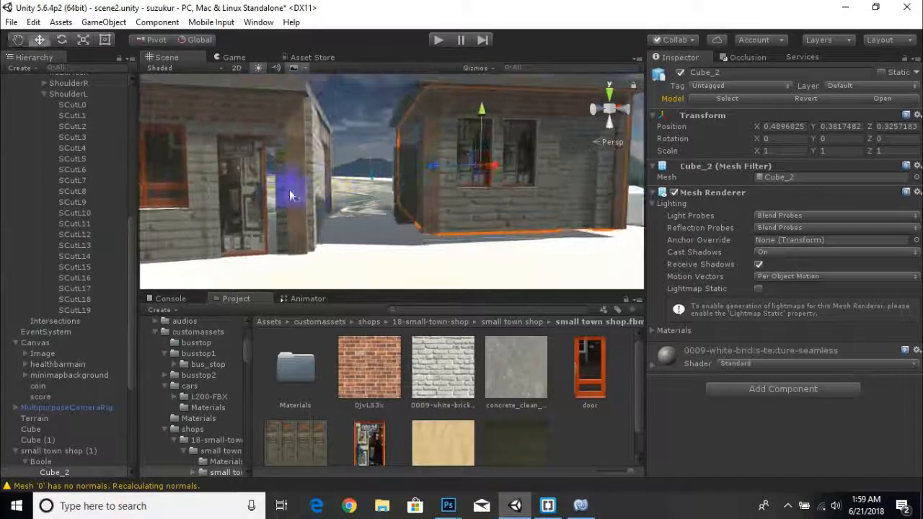
click(267, 194)
drag(272, 201, 292, 201)
Delete the white brick panel Cube_12 that covers the second shop's door.
scroll(354, 208, down, 3)
middle_drag(467, 207, 383, 209)
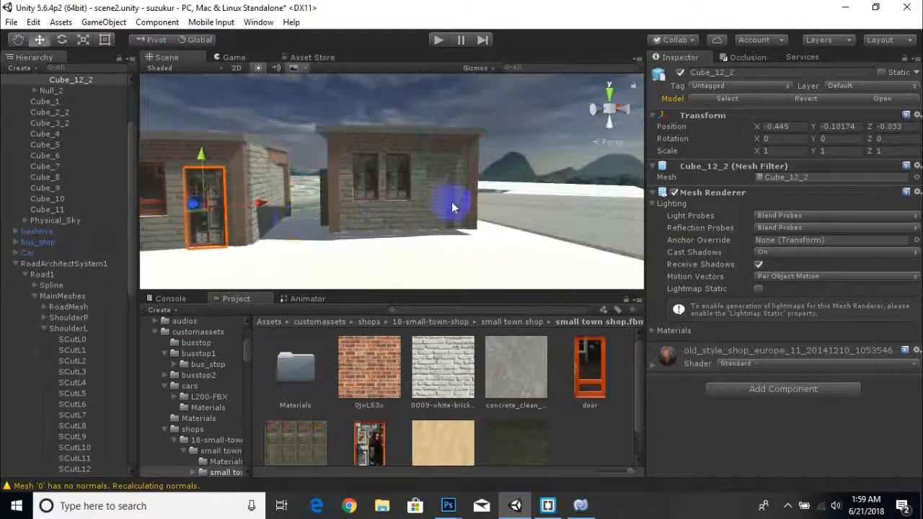
scroll(448, 202, up, 3)
click(451, 202)
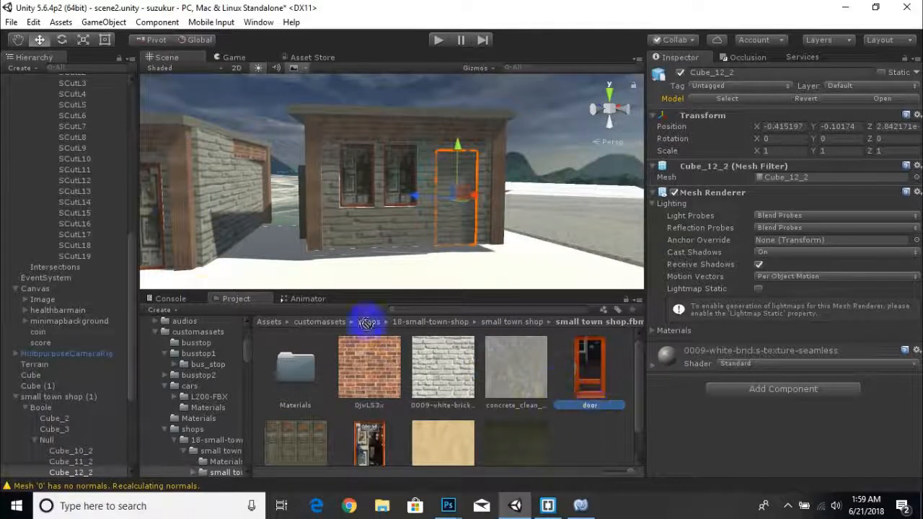
drag(484, 360, 109, 342)
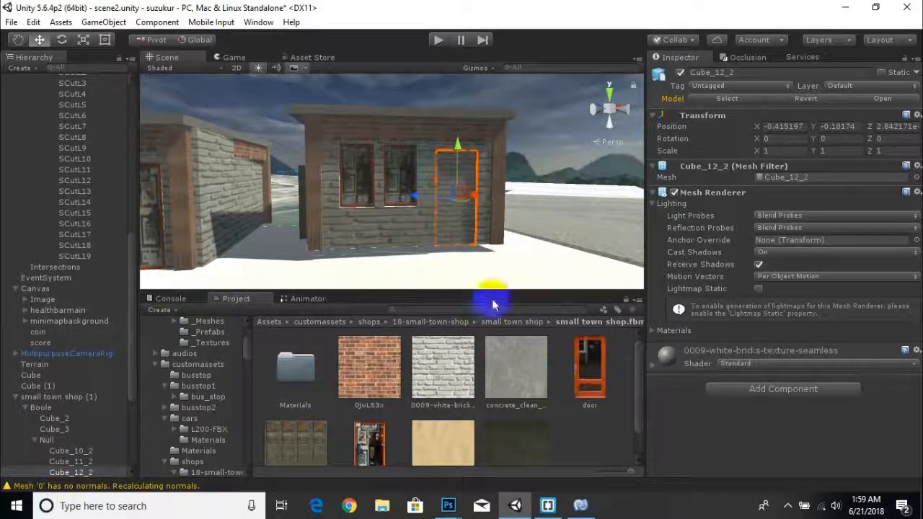
click(453, 228)
drag(510, 191, 644, 182)
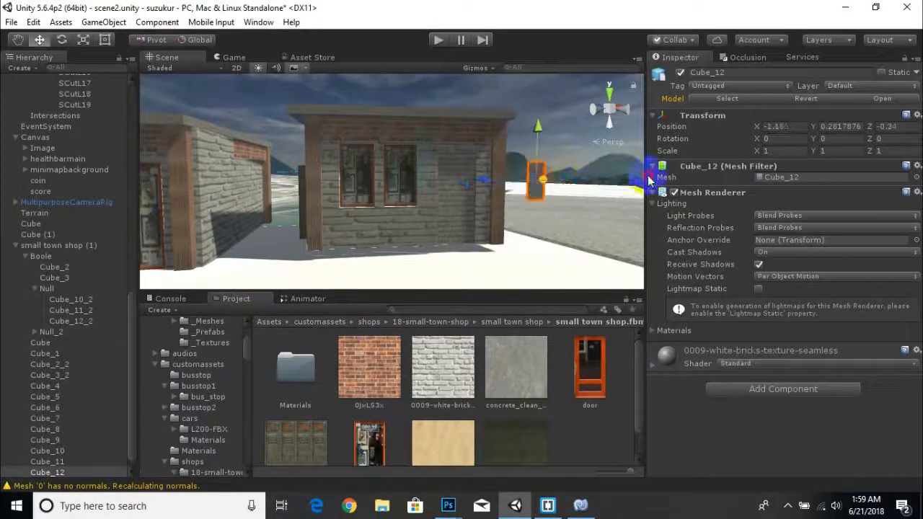
key(Delete)
Apply the door texture to the second shop's door panel.
click(470, 210)
drag(586, 378, 80, 323)
click(529, 261)
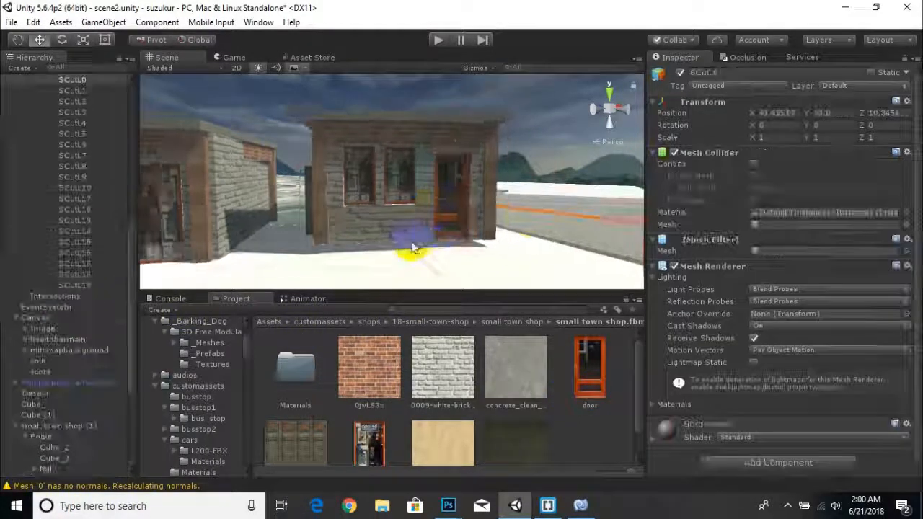
Select the whole second shop, small town shop (1), and lower it to about Y 28.98.
scroll(412, 249, down, 3)
middle_drag(412, 249, 519, 277)
scroll(519, 277, down, 4)
scroll(419, 185, up, 2)
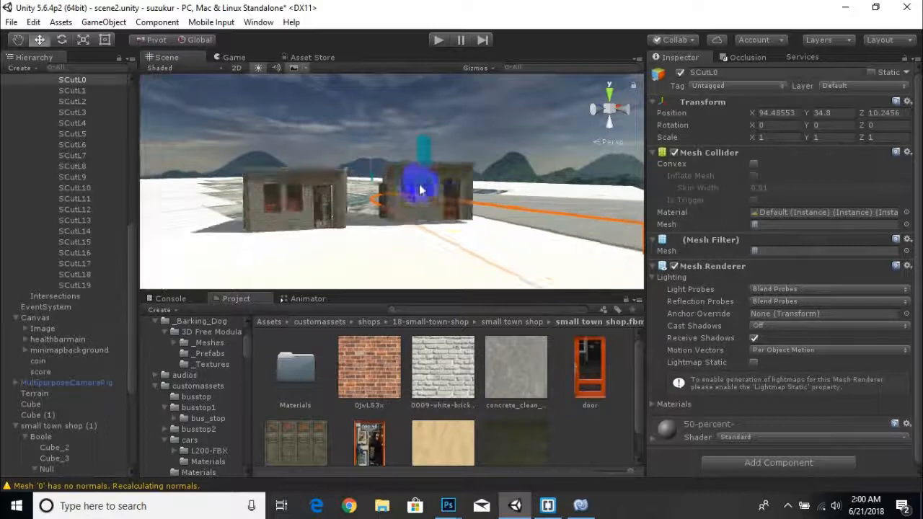
click(416, 175)
click(416, 175)
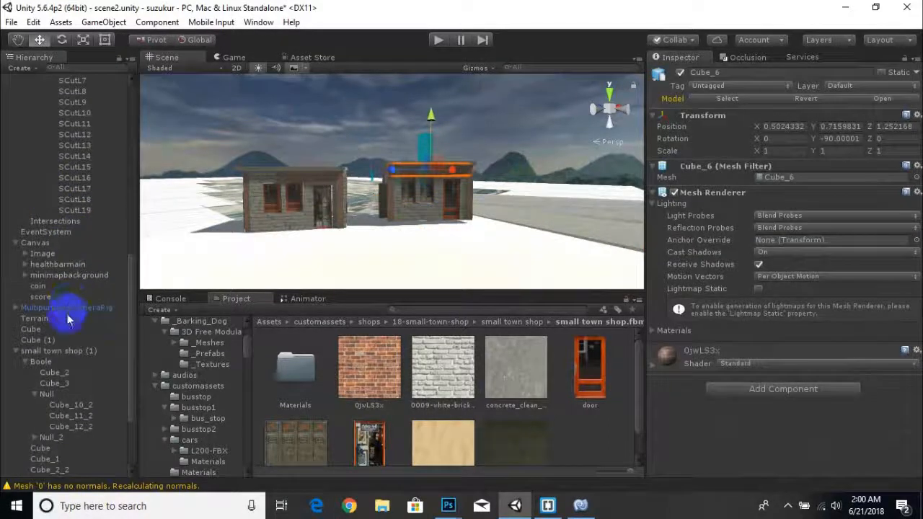
scroll(58, 317, down, 3)
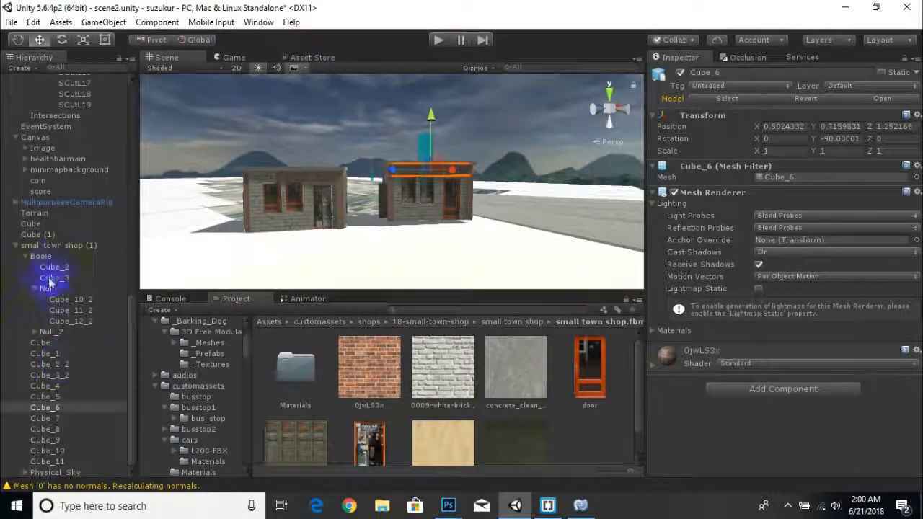
double_click(58, 245)
drag(450, 163, 452, 166)
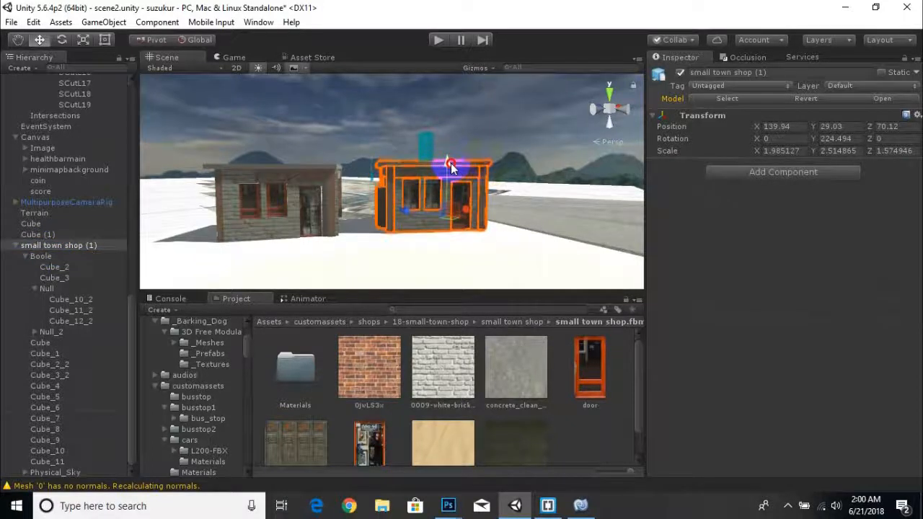
Raise the bus stop to about Y 30.07 and tilt it about 2.2 degrees around X and Z to fit the platform.
scroll(517, 228, down, 5)
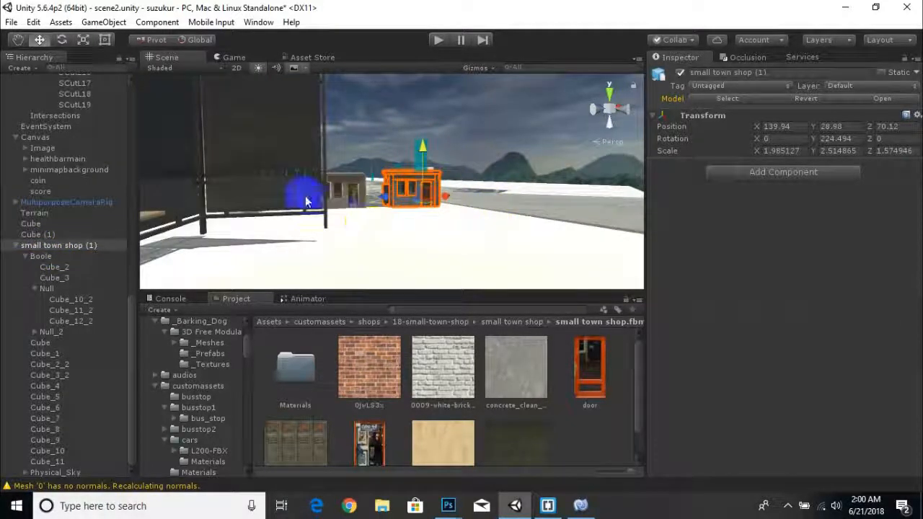
click(306, 201)
key(f)
alt+drag(291, 181, 346, 214)
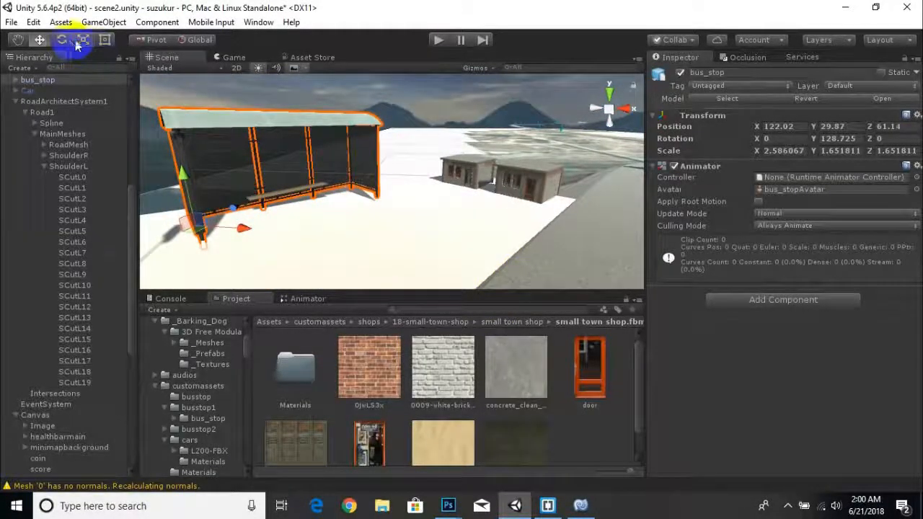
key(e)
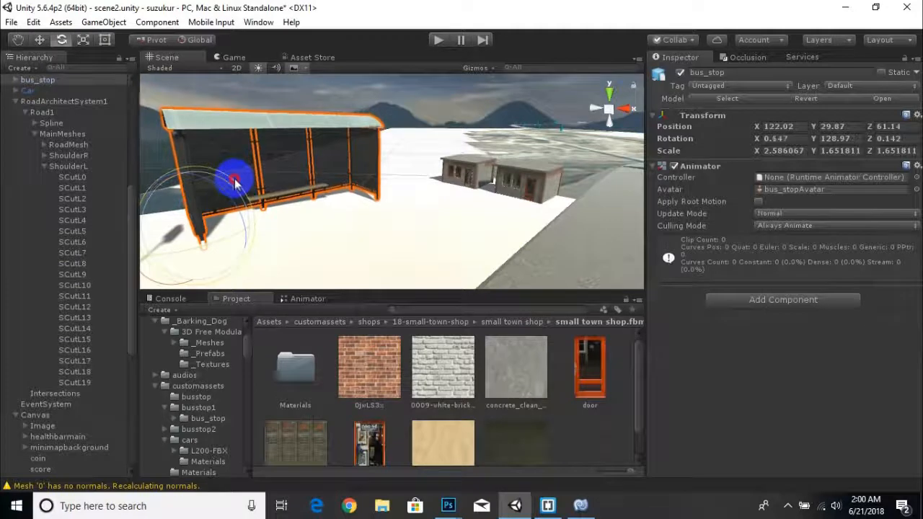
drag(235, 183, 232, 186)
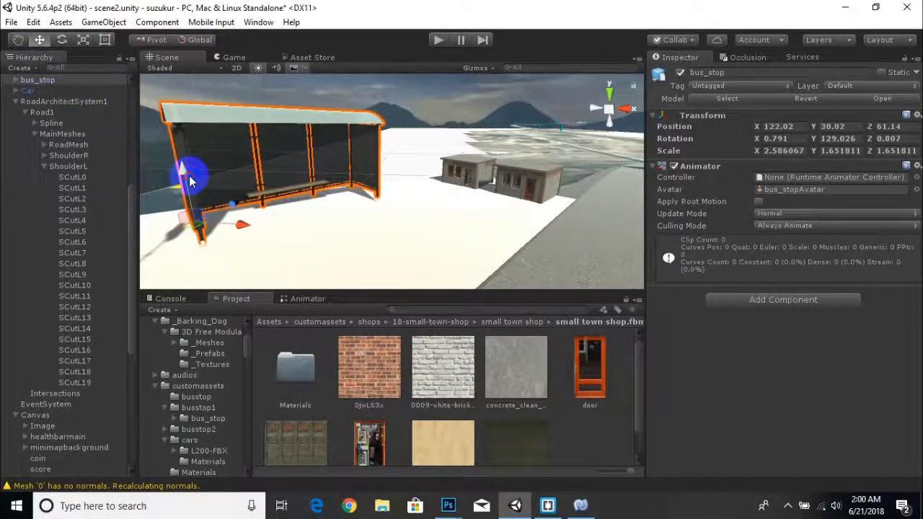
key(e)
click(284, 173)
drag(224, 177, 227, 168)
mouse_move(226, 169)
right_down()
mouse_move(336, 214)
mouse_move(343, 231)
mouse_move(307, 256)
right_up()
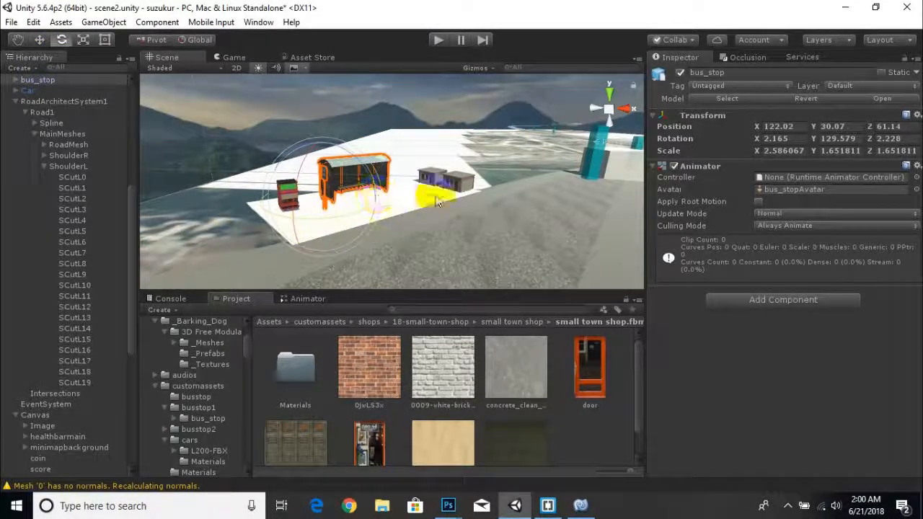
Rotate the red bashnya model beside the bus stop to about X -1.3, Y -46.3, Z -2.8 degrees.
click(230, 155)
scroll(291, 205, up, 4)
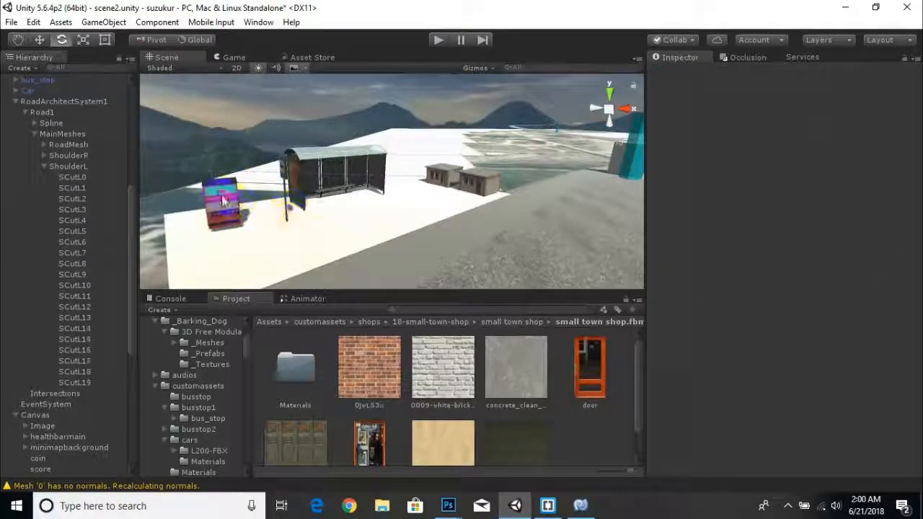
click(222, 199)
drag(287, 220, 296, 212)
click(193, 178)
alt+drag(193, 177, 339, 216)
click(36, 79)
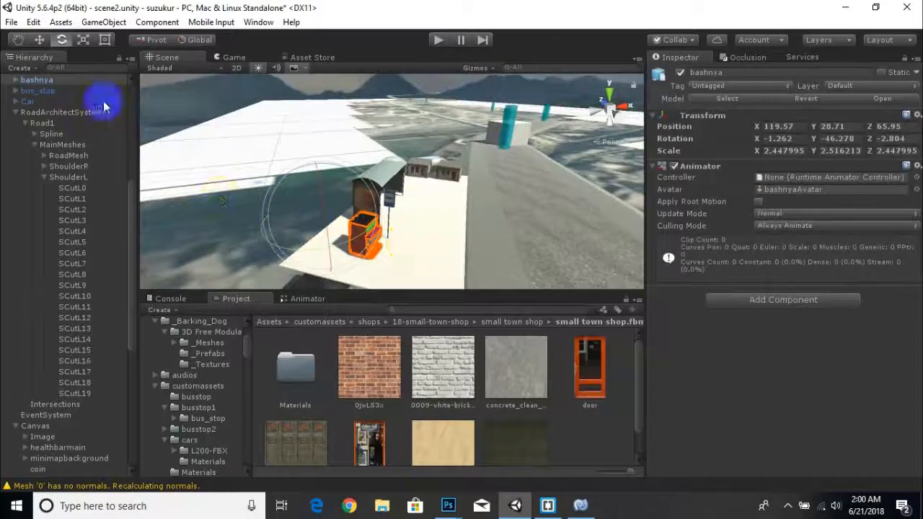
Move the bashnya model across the platform, away from the road.
click(40, 41)
drag(374, 205, 307, 198)
click(233, 223)
alt+drag(233, 226, 271, 173)
Open the RoadBlocks prefab folder inside LowpolyStreetPack > Prefabs > StreetProps in the project assets.
click(268, 321)
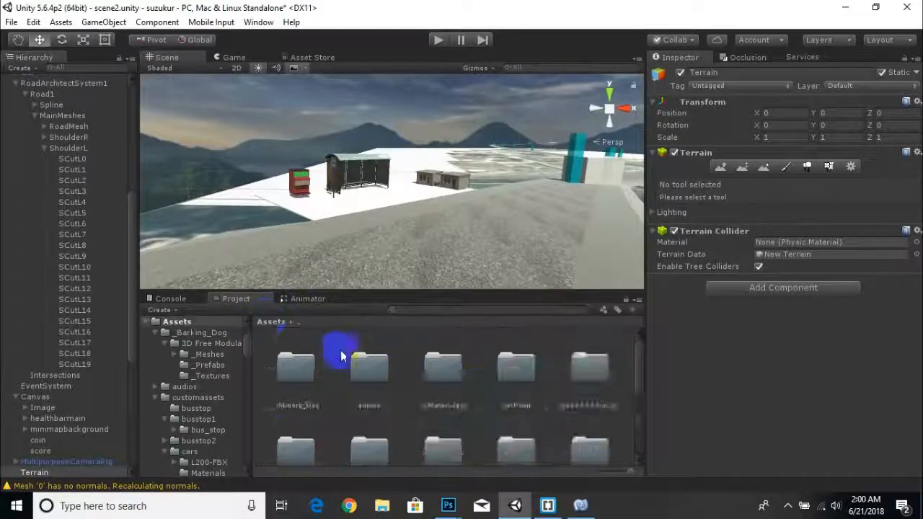
scroll(403, 375, down, 3)
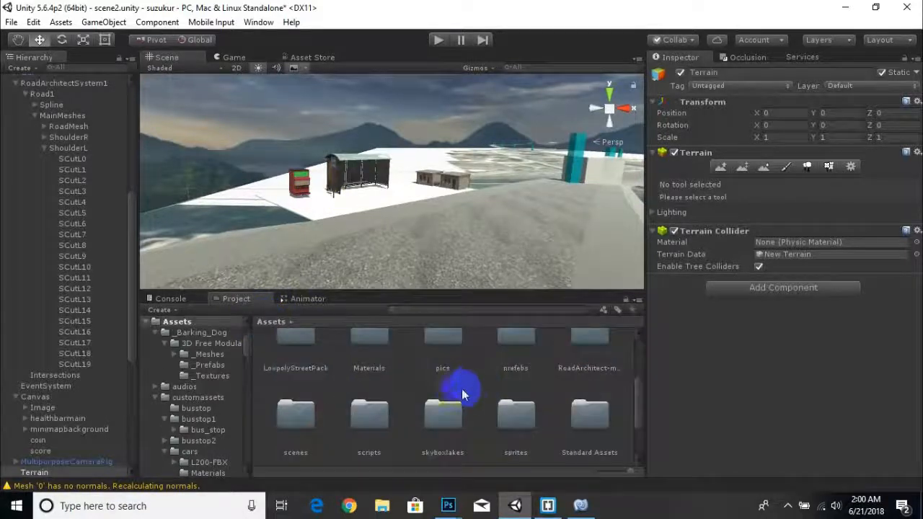
double_click(292, 351)
click(366, 373)
double_click(366, 373)
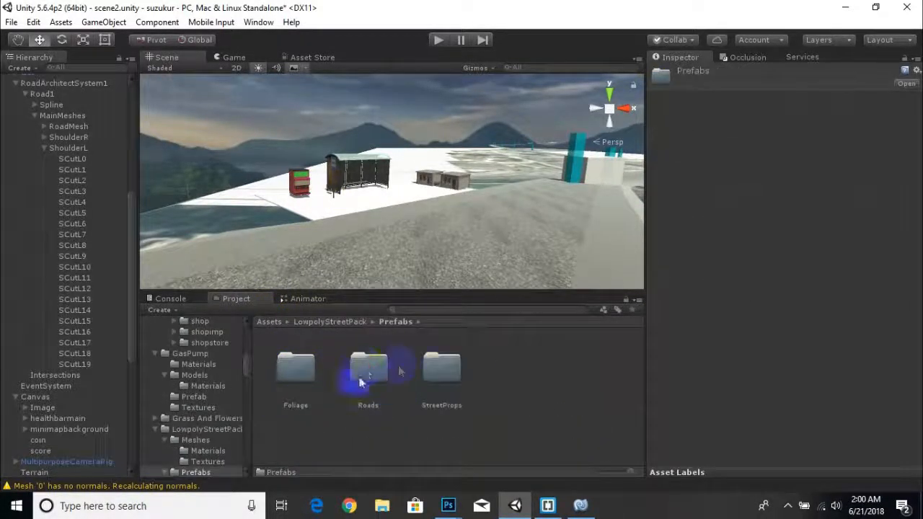
double_click(437, 371)
scroll(361, 390, down, 4)
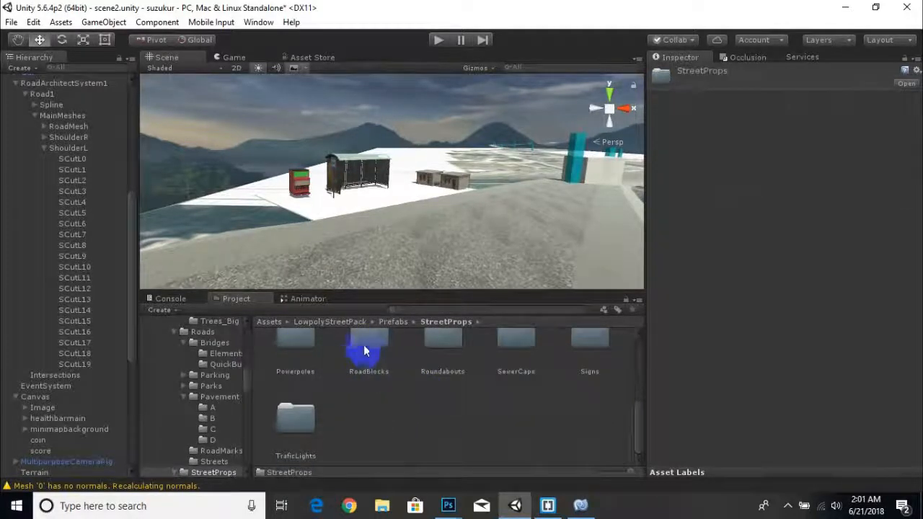
click(368, 350)
double_click(369, 383)
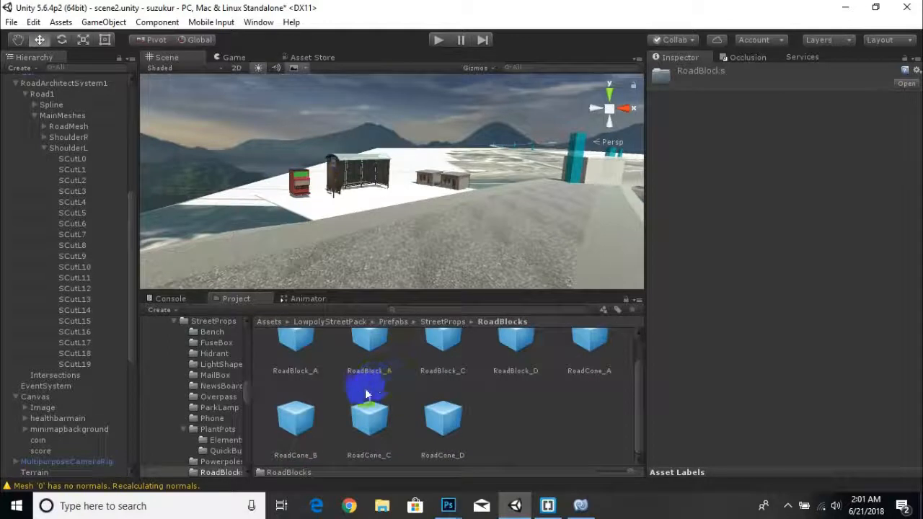
Review the road cone and road block prefabs and place RoadBlock_A on the roadside in front of the bus stop.
click(369, 415)
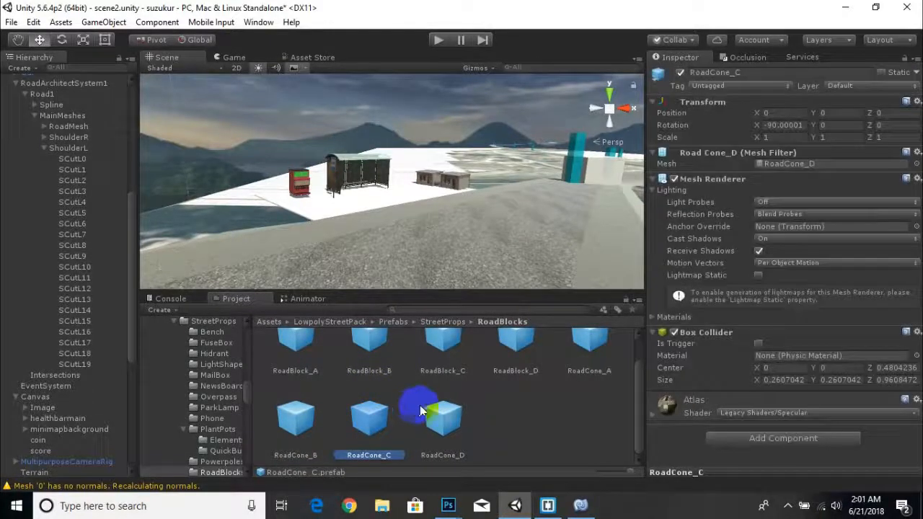
click(442, 344)
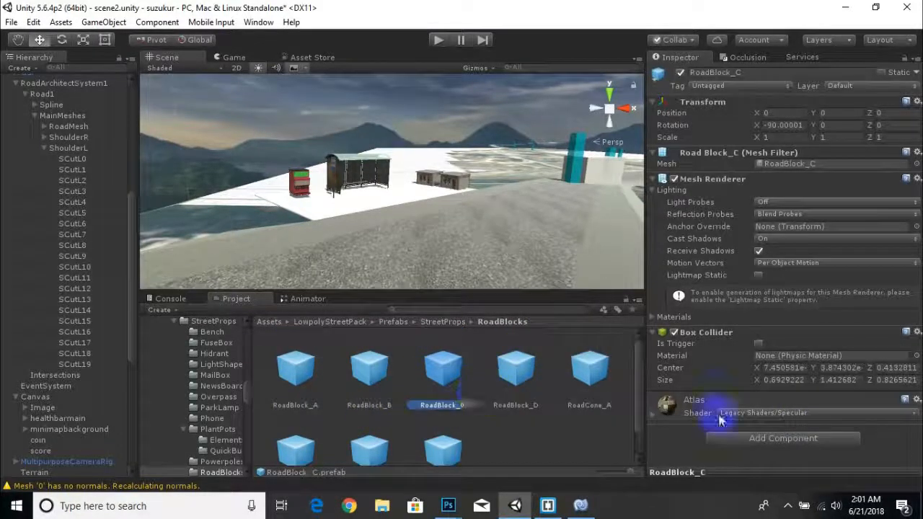
click(295, 376)
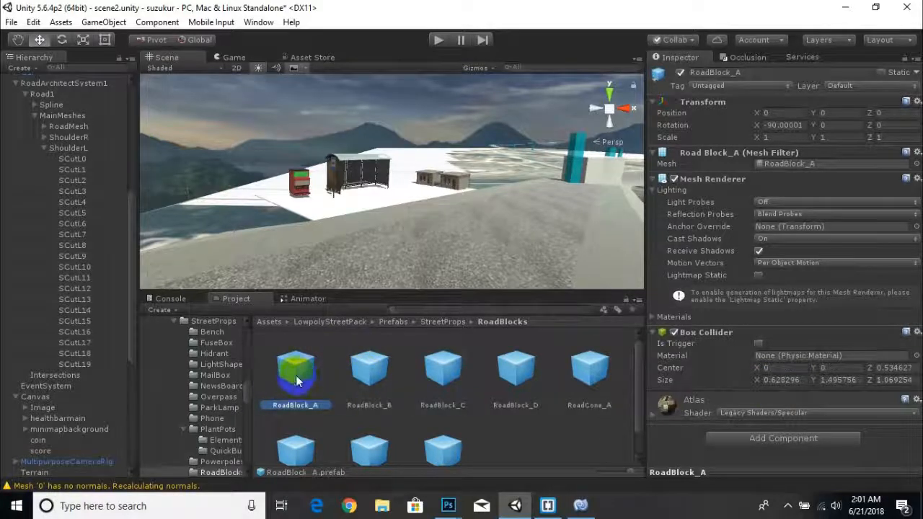
drag(369, 217, 369, 222)
scroll(369, 224, up, 3)
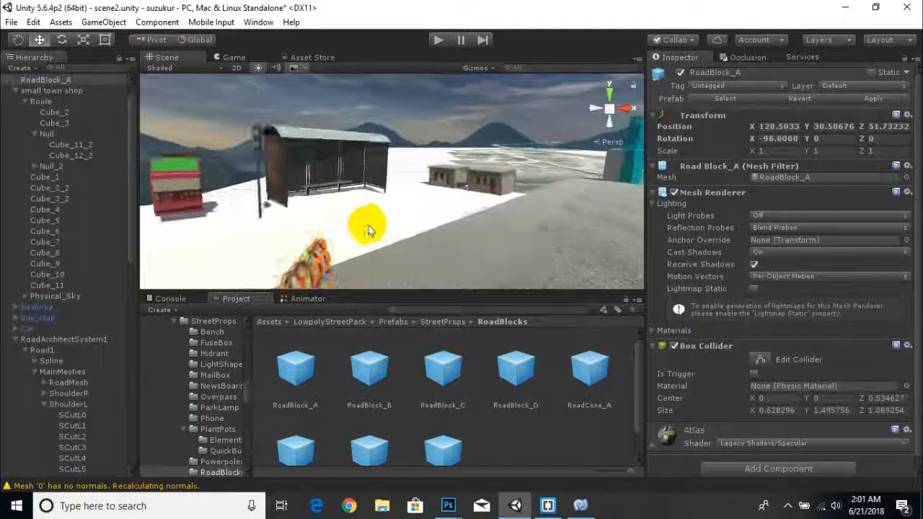
Rotate the placed road block to about 43.9 degrees around Z.
click(62, 39)
scroll(298, 237, up, 3)
alt+drag(298, 237, 243, 227)
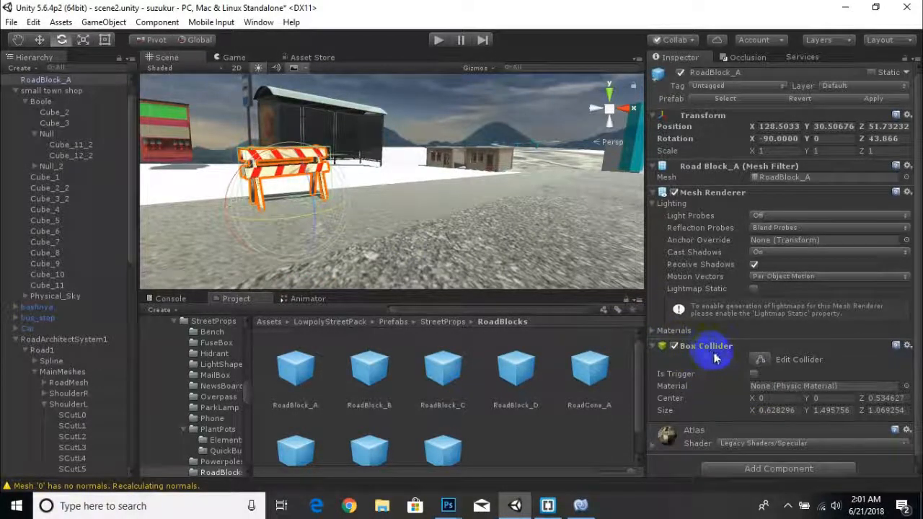
scroll(716, 358, down, 1)
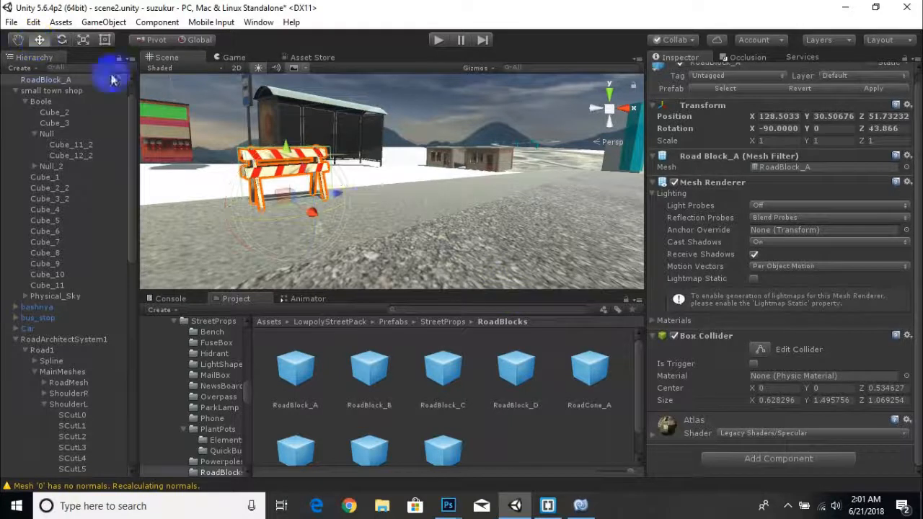
Lower the road block to about Y 30.41 and tilt it to about X -84.3, Y 87.3, Z -42.4 degrees to fit the ground.
click(40, 45)
scroll(316, 182, up, 2)
drag(254, 154, 253, 163)
click(61, 40)
drag(315, 185, 308, 180)
click(38, 40)
scroll(314, 166, down, 3)
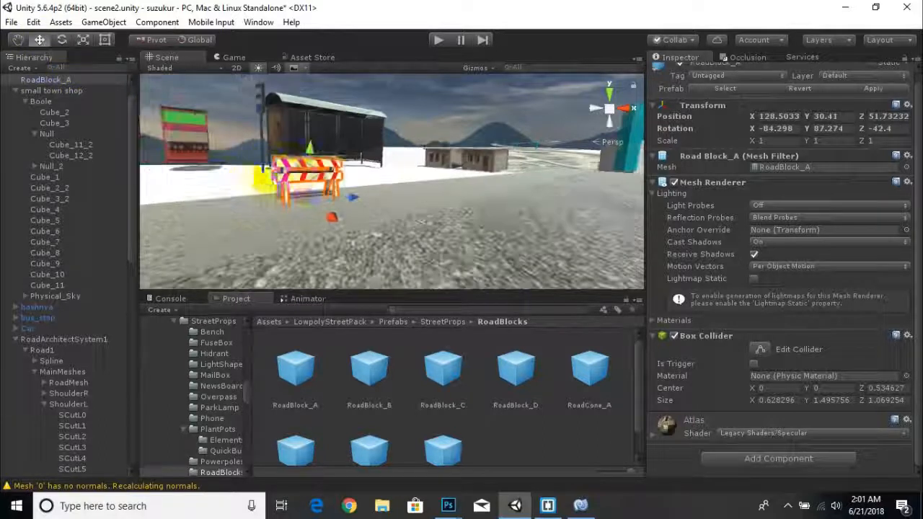
click(297, 134)
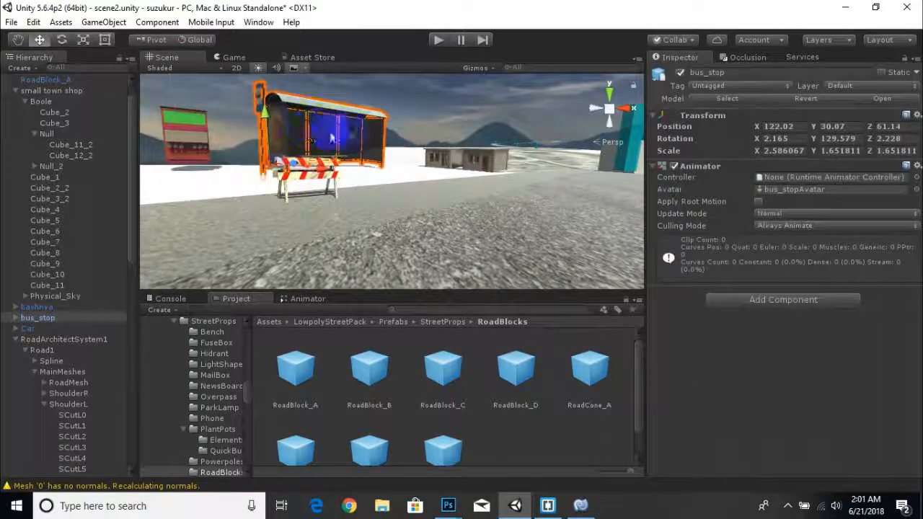
right_drag(317, 137, 377, 200)
click(733, 249)
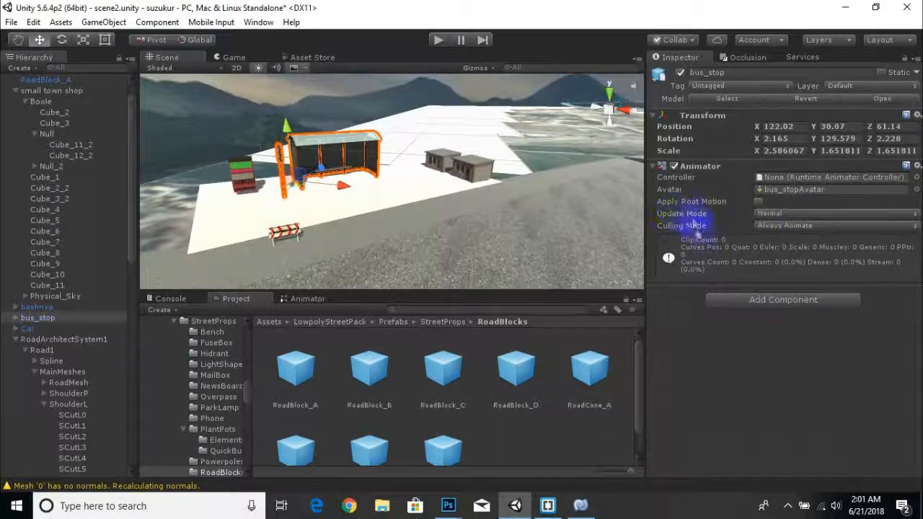
right_drag(321, 165, 339, 174)
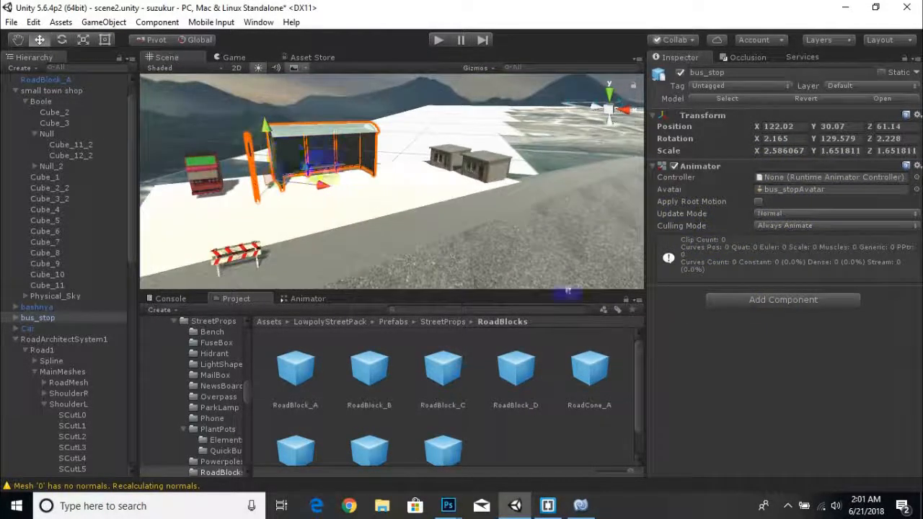
click(737, 302)
click(739, 307)
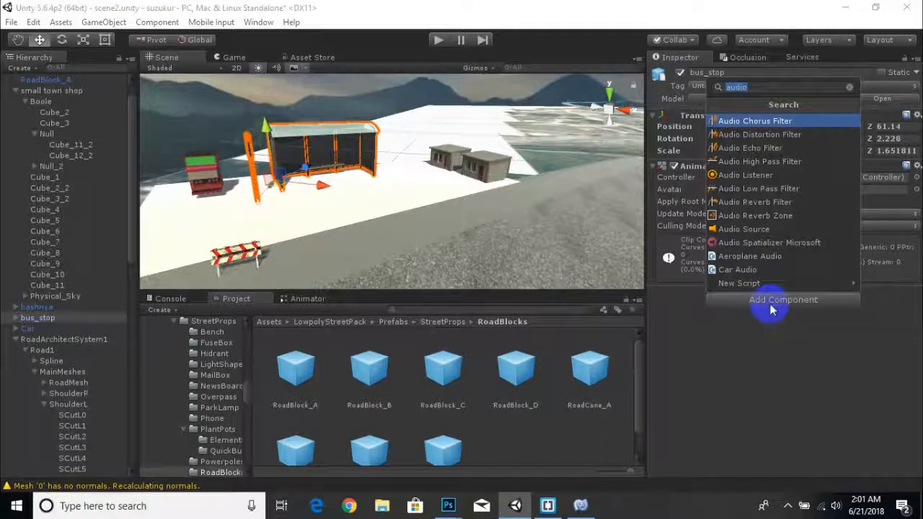
click(13, 326)
Add a Mesh Collider to the shelter mesh, the bus_stop child inside the bus_stop object.
click(15, 318)
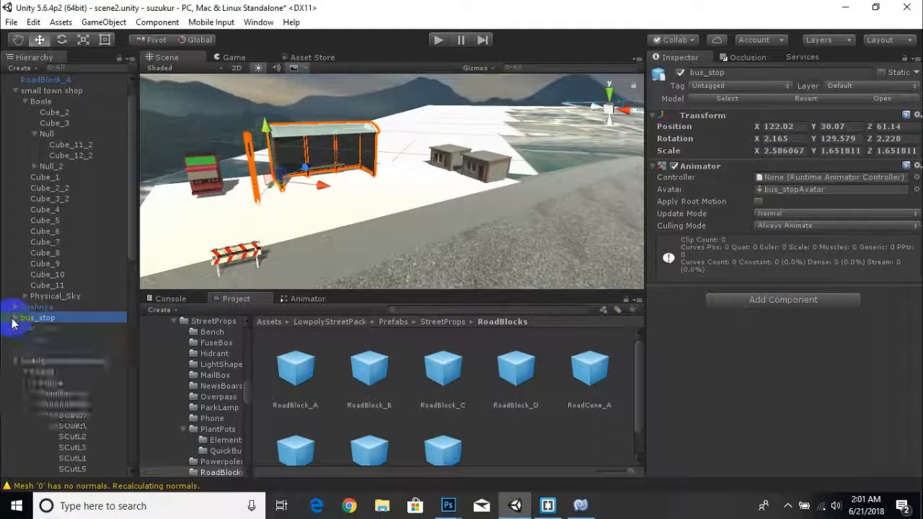
click(57, 329)
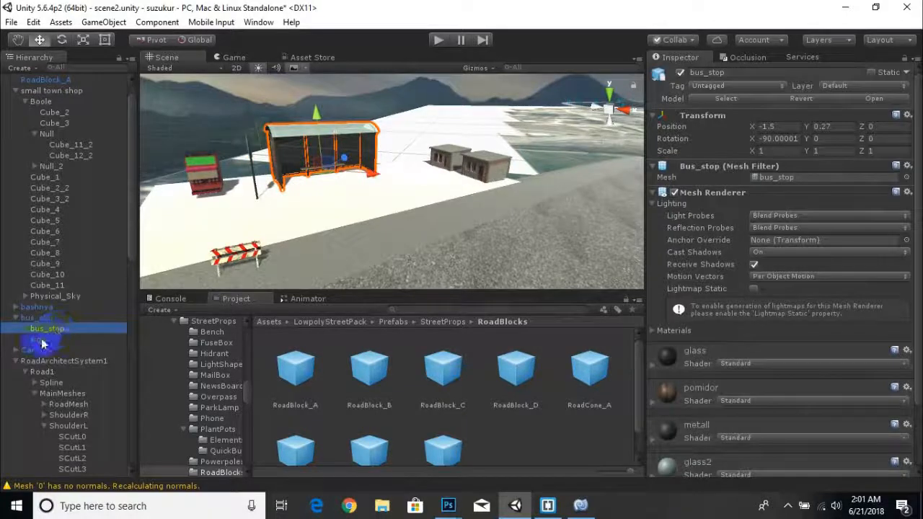
click(40, 339)
click(53, 330)
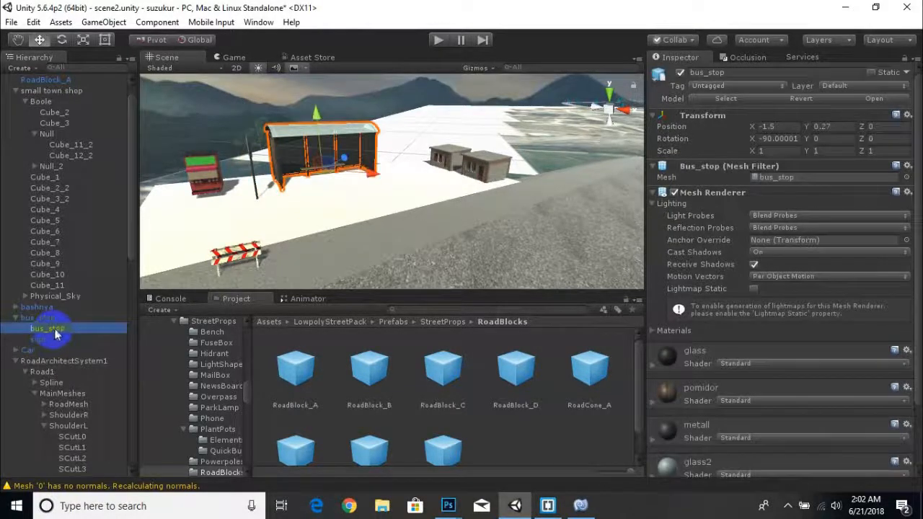
scroll(659, 336, down, 3)
click(784, 462)
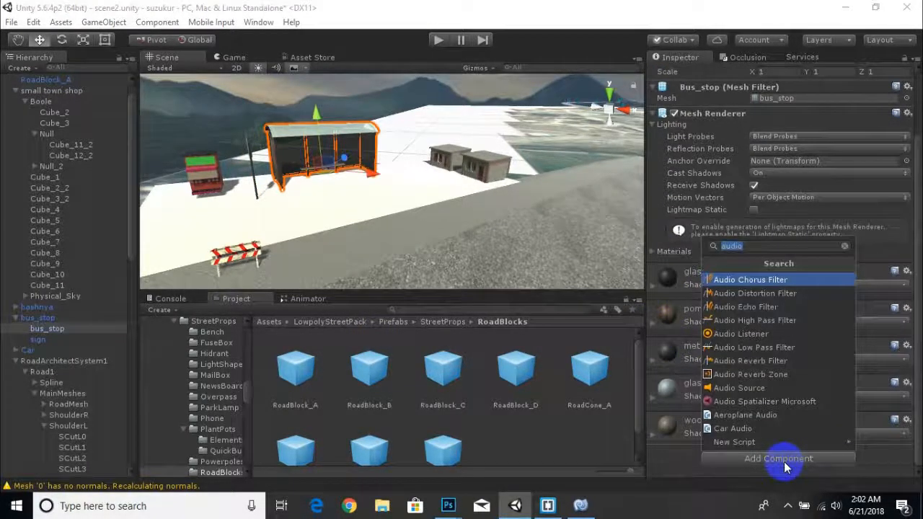
text(m)
click(756, 308)
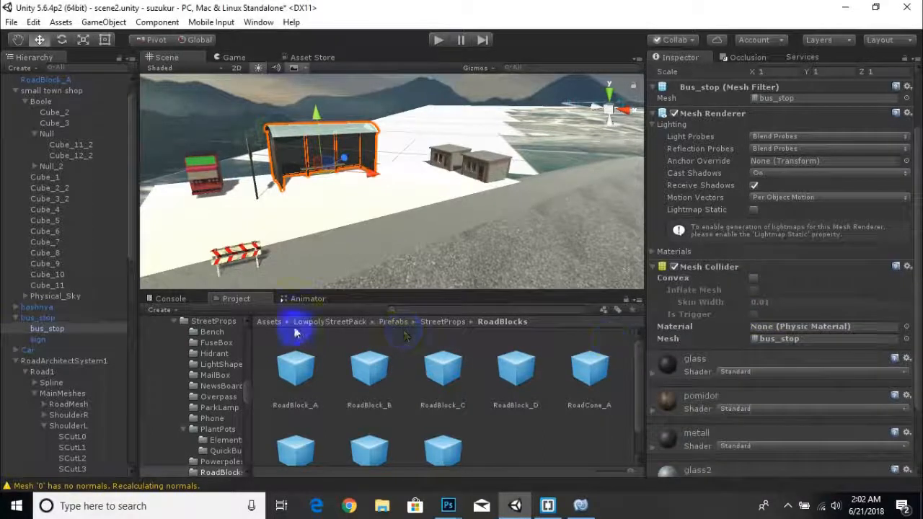
Add a Mesh Collider to the sign mesh of the bus stop.
click(72, 340)
click(735, 426)
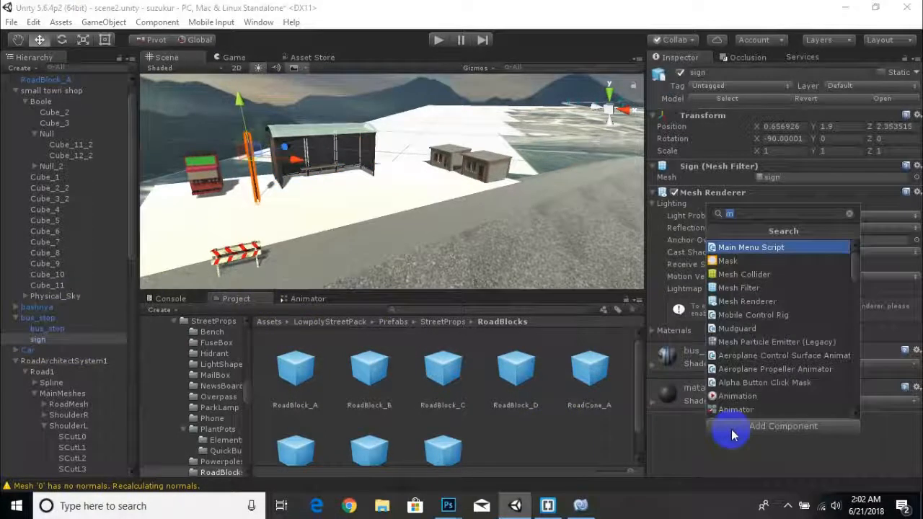
click(755, 285)
Select all child parts of the bashnya model, starting with Box239714, and add a Mesh Collider to them.
click(40, 307)
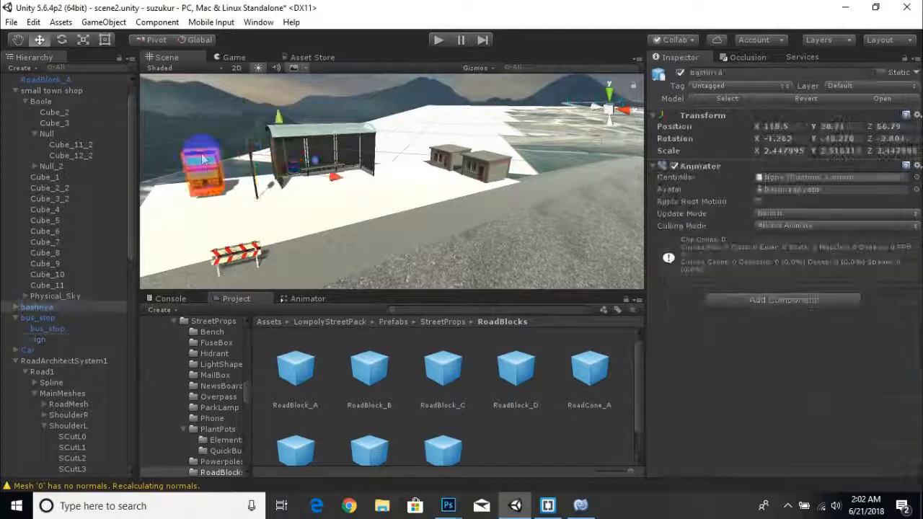
click(15, 309)
click(45, 321)
scroll(89, 371, down, 18)
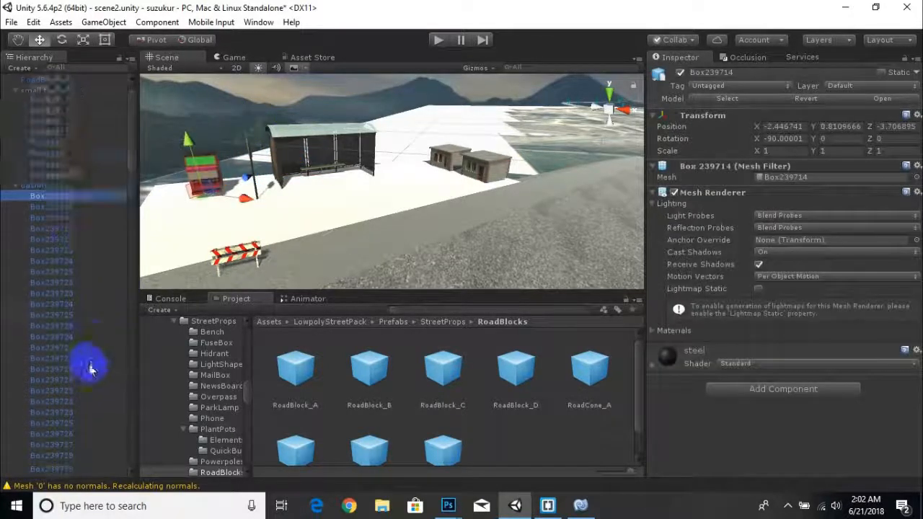
scroll(90, 376, down, 4)
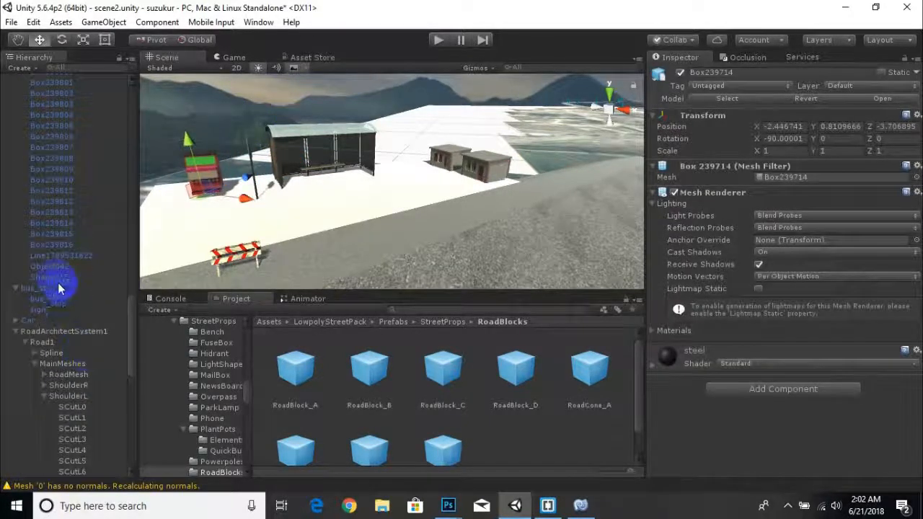
shift+click(51, 278)
click(714, 353)
click(783, 201)
Select Cube_1 through Cube_11 of the first small town shop and add a Mesh Collider to them.
click(457, 175)
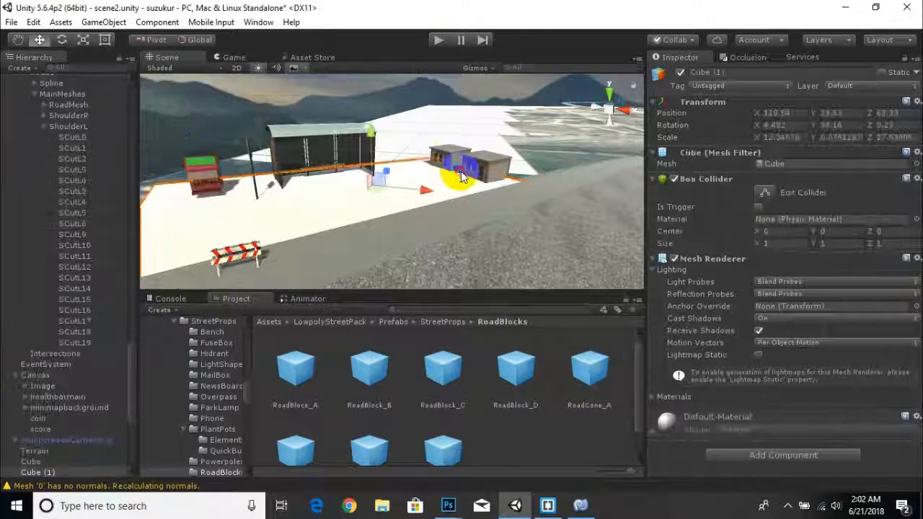
click(448, 157)
scroll(54, 198, up, 3)
click(44, 147)
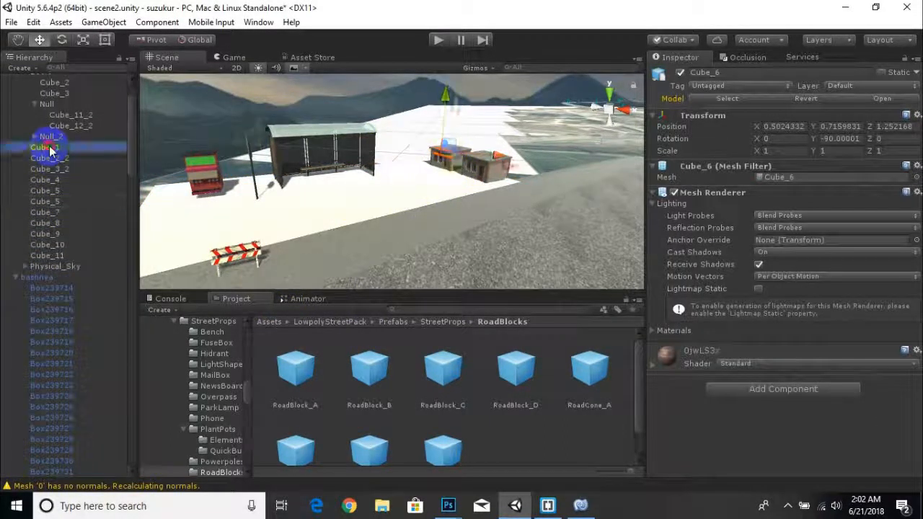
shift+click(58, 256)
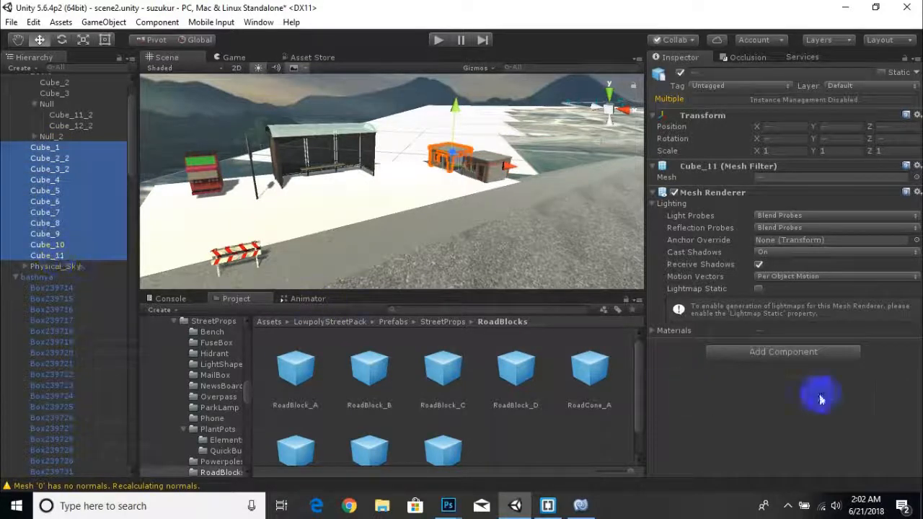
click(813, 354)
click(757, 207)
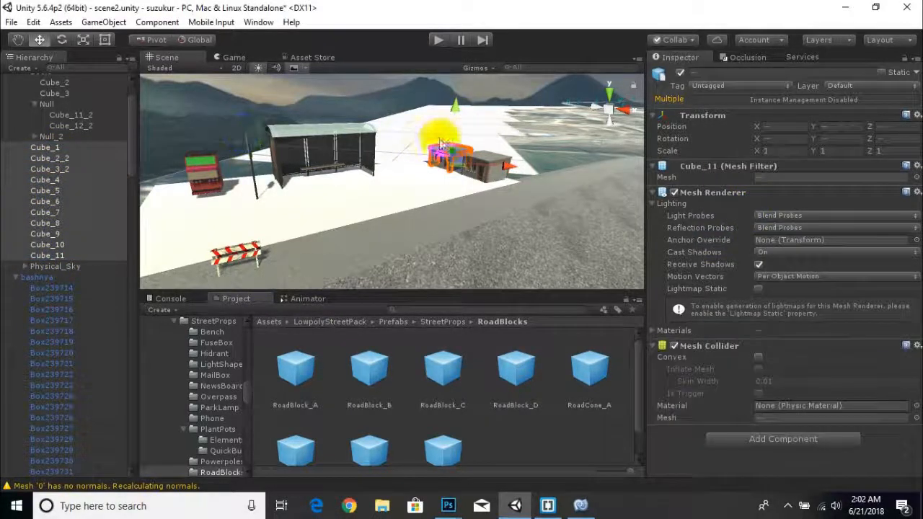
Select the parts of small town shop (1) from the Boole group's Cube_2 through Cube_11 and add a Mesh Collider to them.
click(496, 185)
click(490, 174)
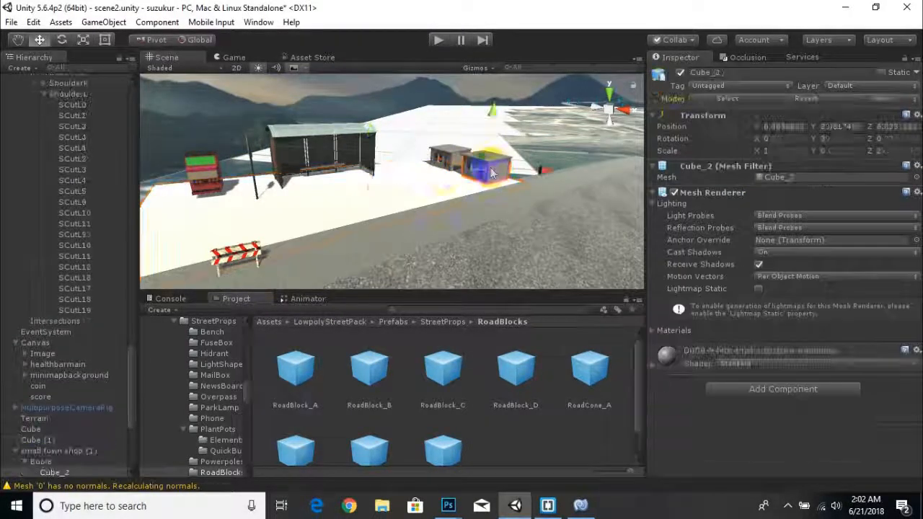
scroll(34, 331, down, 3)
scroll(34, 332, down, 2)
click(41, 343)
click(50, 268)
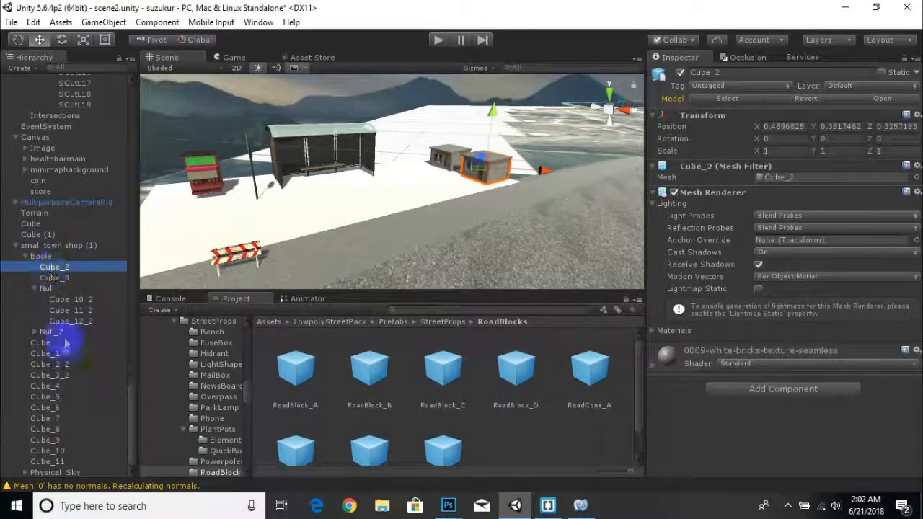
shift+click(52, 462)
click(772, 201)
click(760, 281)
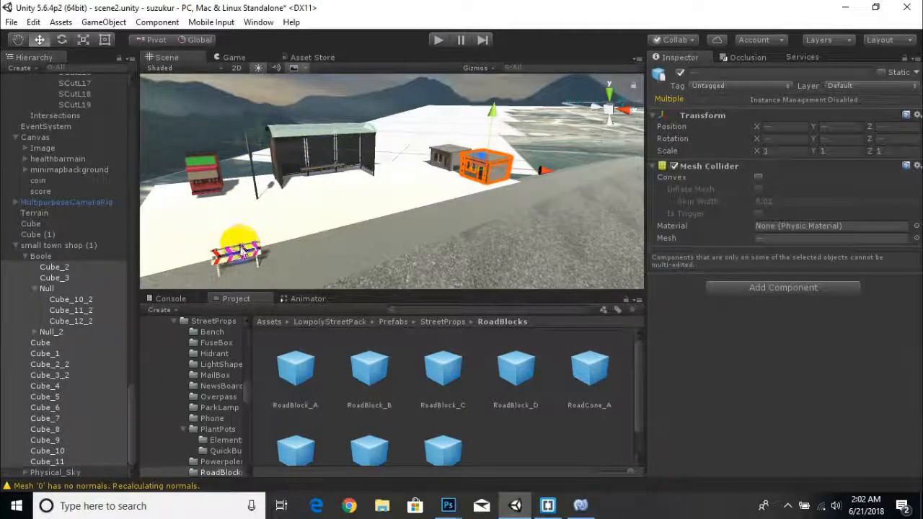
Move the road block toward the platform's roadside edge, to about X 128.51, Y 30.44, Z 54.42.
click(234, 249)
scroll(236, 146, down, 3)
drag(318, 207, 360, 213)
scroll(332, 229, up, 5)
middle_drag(310, 239, 352, 212)
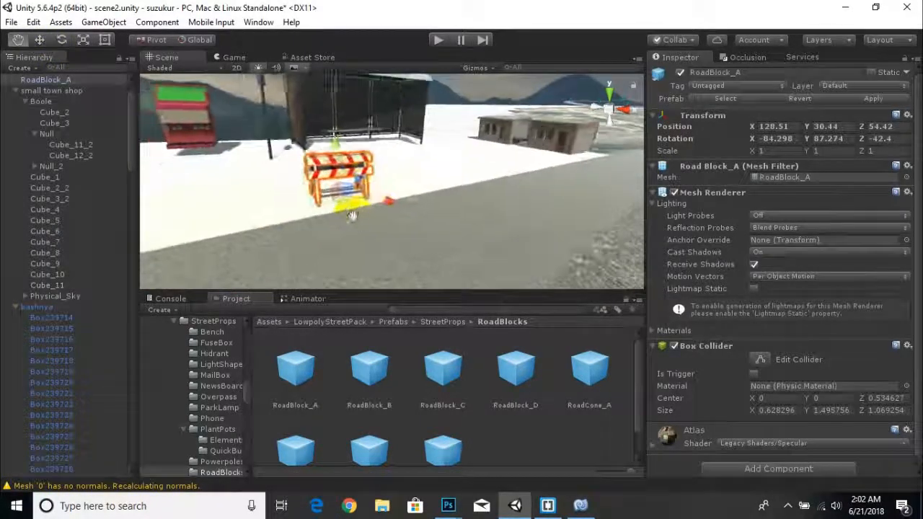
Shift the road block along the platform edge to about X 129.34, Z 54.79.
drag(406, 205, 344, 247)
scroll(334, 208, down, 6)
scroll(320, 212, up, 3)
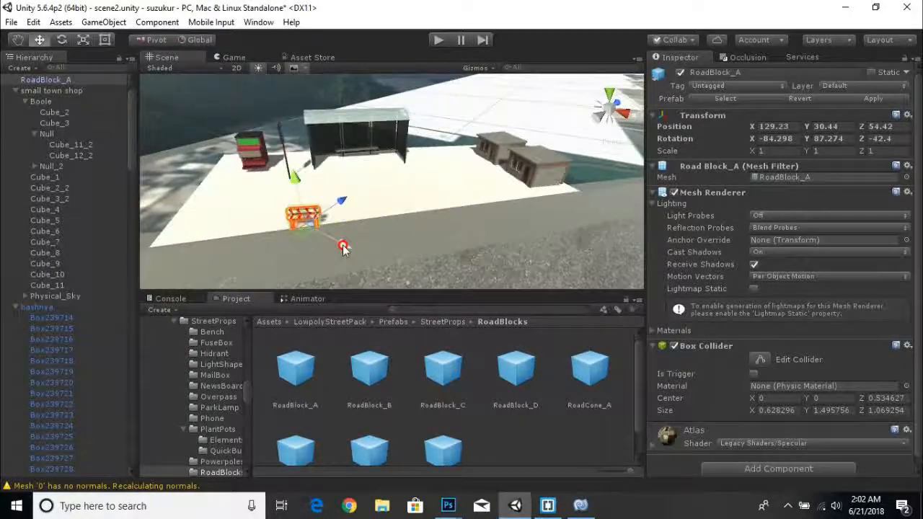
drag(339, 202, 342, 198)
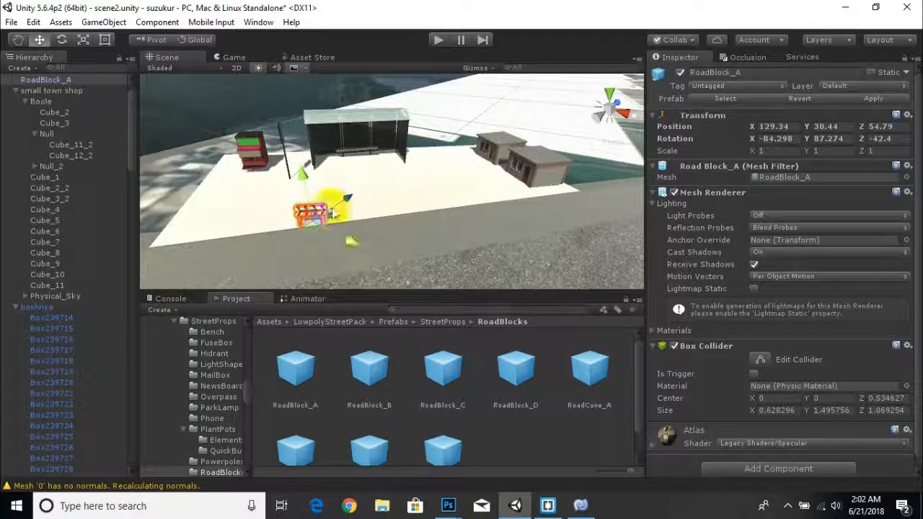
Rotate the road block to about Y 82.232 so it lines up with the platform's roadside edge.
scroll(333, 244, up, 5)
middle_drag(331, 237, 401, 186)
scroll(225, 126, down, 2)
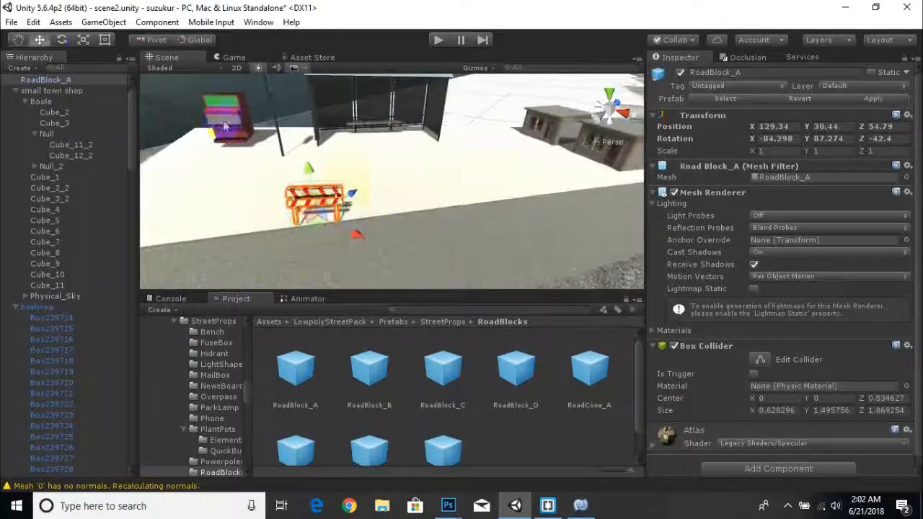
click(69, 43)
drag(334, 252, 346, 253)
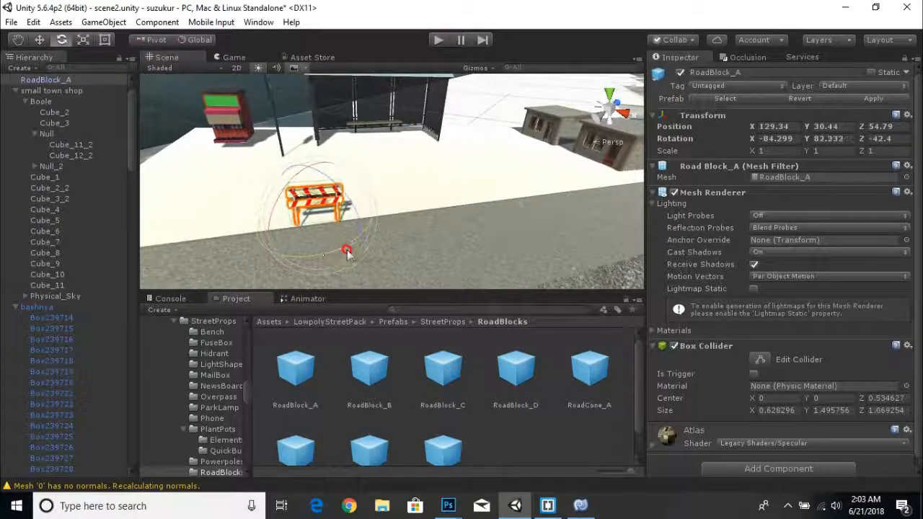
click(40, 40)
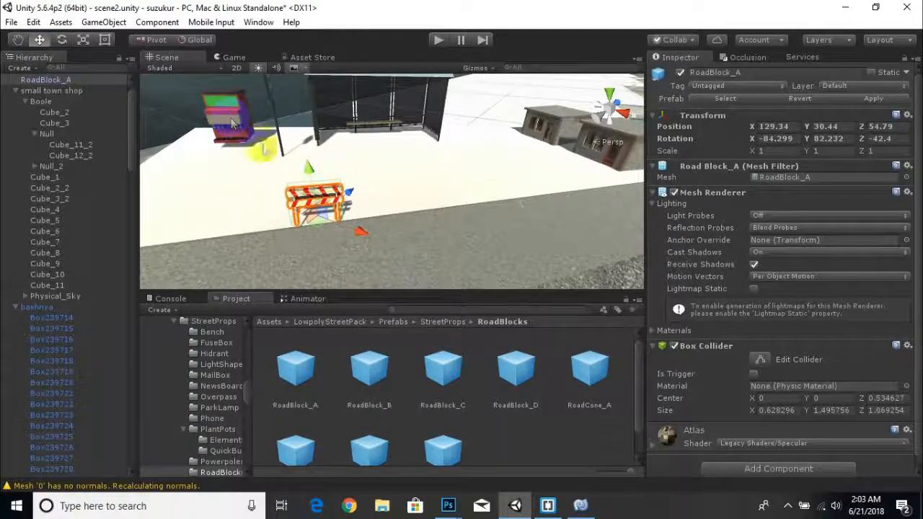
Duplicate the road block twice and space the copies along the platform edge, the farthest at about X 132.72, Z 58.17.
drag(351, 191, 502, 228)
key(ctrl+d)
key(ctrl+d)
drag(470, 182, 469, 185)
scroll(446, 205, up, 5)
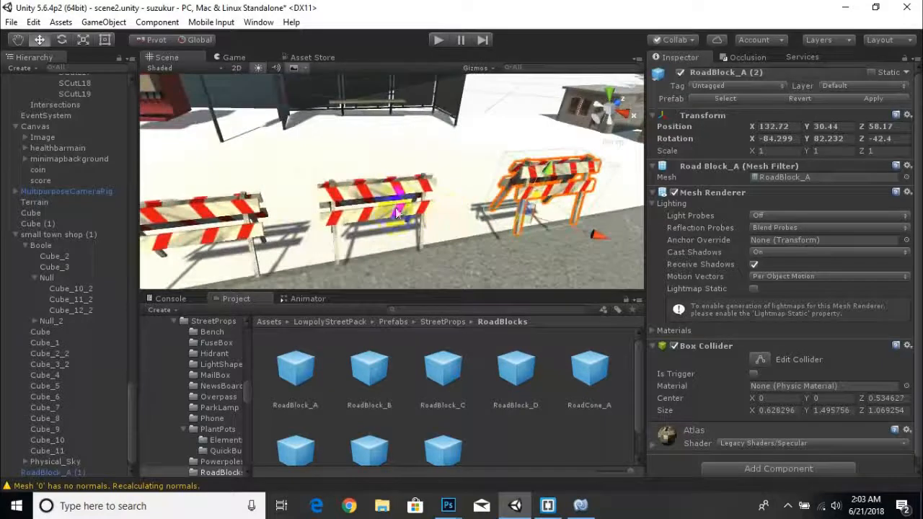
click(397, 204)
drag(419, 261, 421, 265)
Shift the original road block to about X 128.91, Z 54.73 and lower it onto the platform at about Y 30.227.
click(234, 229)
drag(232, 284, 220, 285)
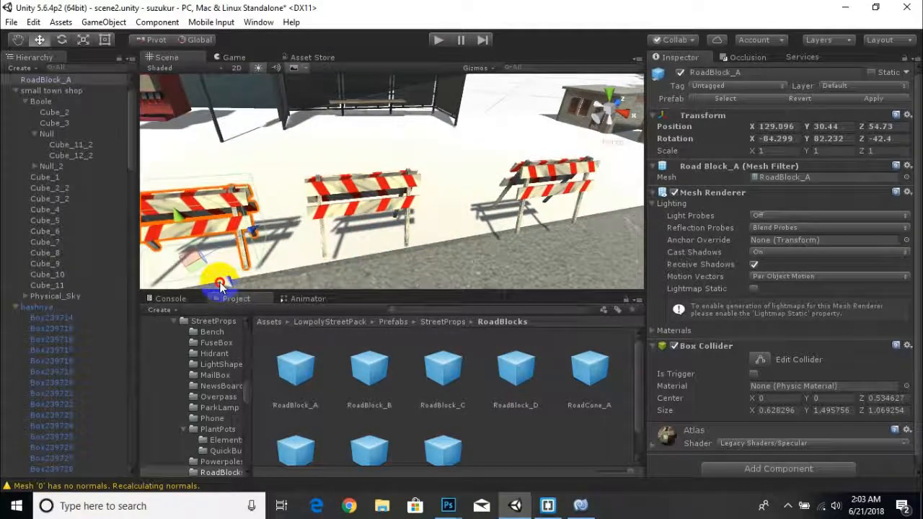
drag(178, 214, 181, 230)
scroll(198, 218, down, 3)
scroll(222, 209, up, 1)
middle_drag(222, 209, 225, 202)
drag(299, 239, 295, 240)
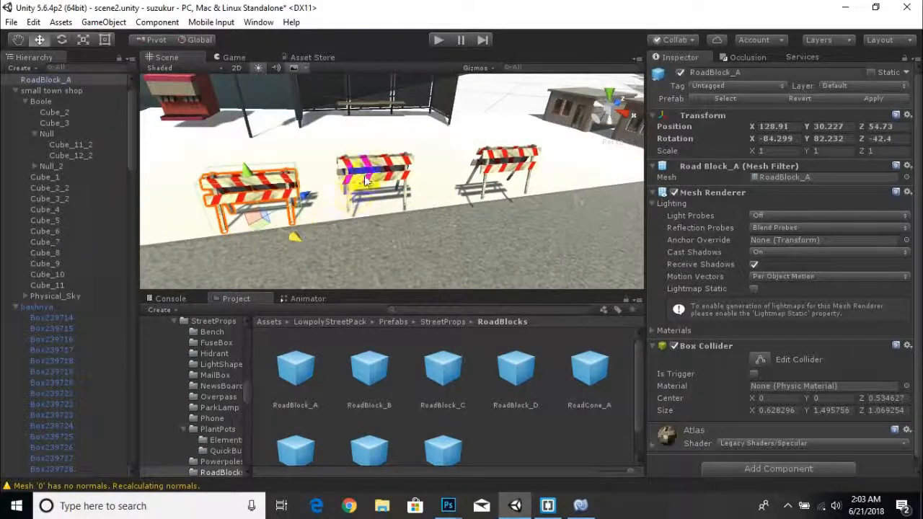
Move RoadBlock_A (1) to about X 130.156 and lower it onto the platform at about Y 30.068.
click(362, 179)
scroll(395, 203, up, 5)
drag(354, 171, 359, 185)
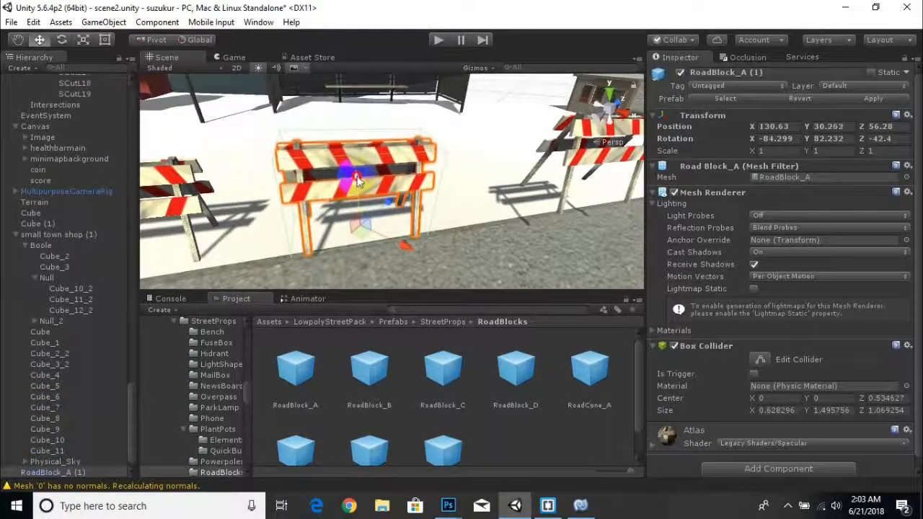
drag(405, 248, 377, 239)
drag(331, 174, 333, 181)
drag(376, 247, 374, 245)
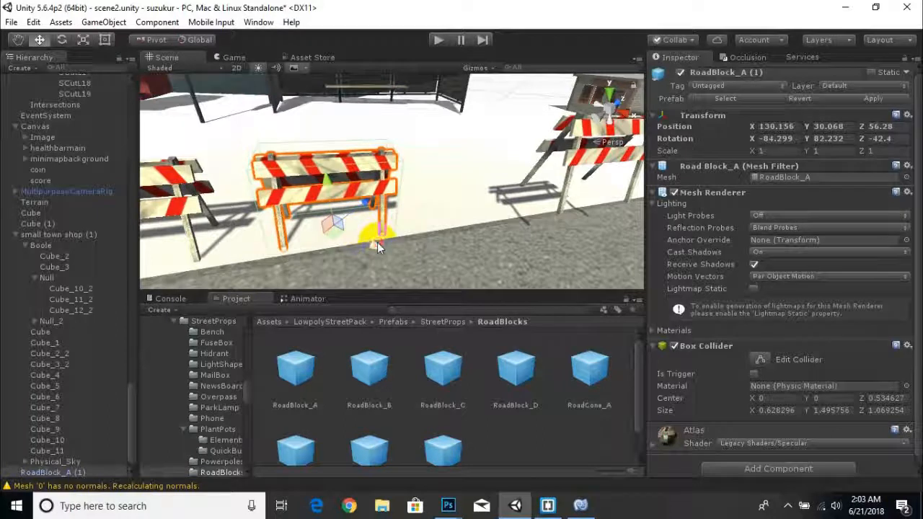
Align RoadBlock_A (2) with the row, lower it onto the platform, and add a fourth road block at the end.
scroll(376, 244, down, 4)
click(501, 157)
drag(555, 204, 530, 196)
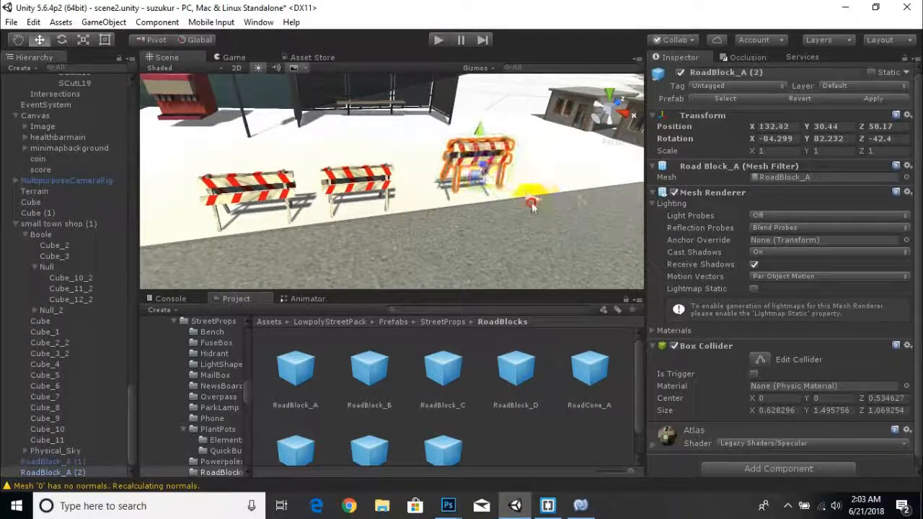
drag(478, 159, 490, 216)
middle_drag(469, 205, 410, 212)
scroll(408, 211, down, 1)
drag(361, 171, 375, 204)
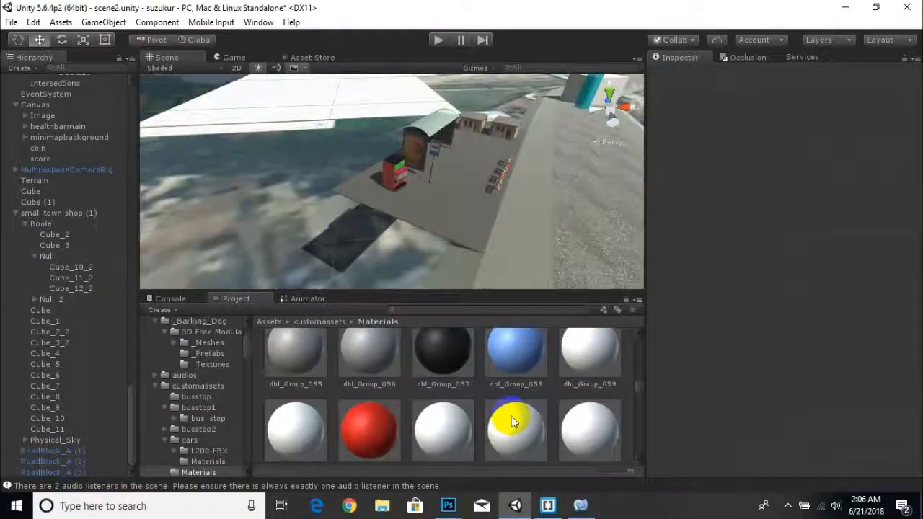
Browse the materials in the customassets folder and save the scene.
scroll(516, 417, down, 6)
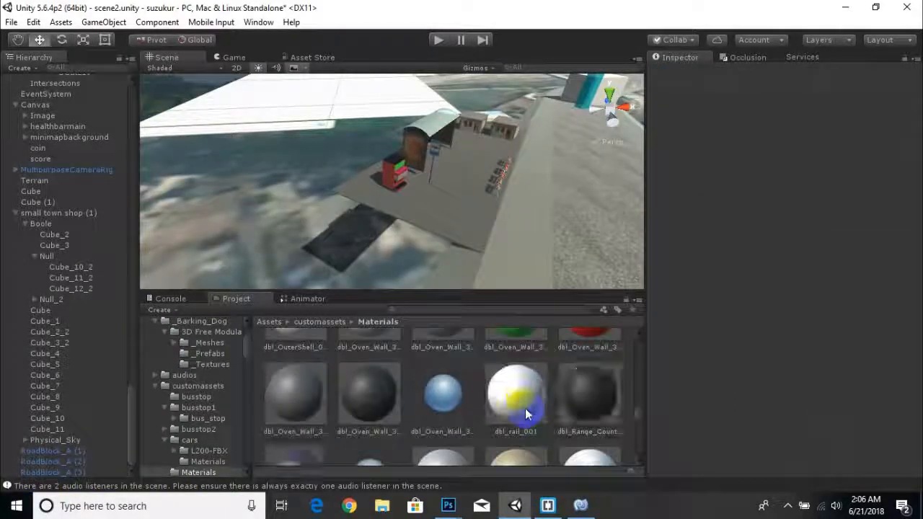
drag(525, 413, 343, 209)
scroll(509, 433, down, 5)
alt+drag(478, 166, 317, 171)
click(516, 170)
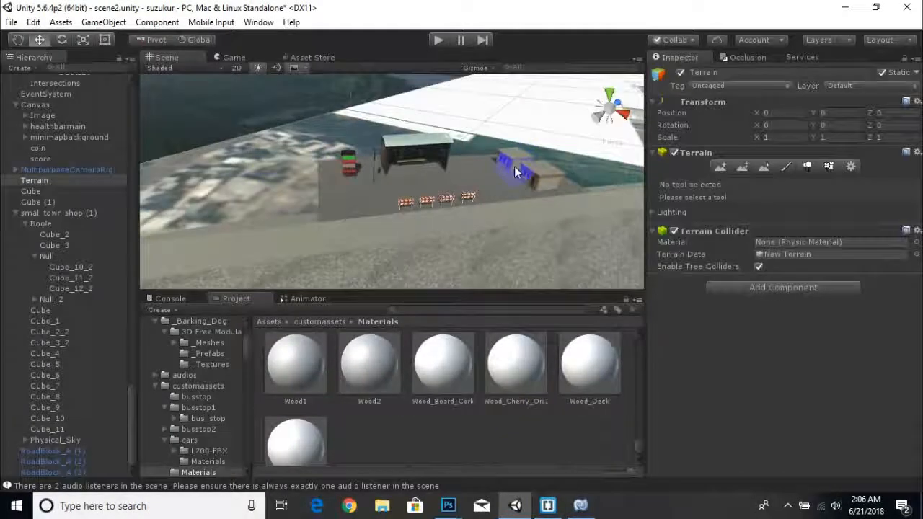
key(ctrl+s)
scroll(430, 209, up, 3)
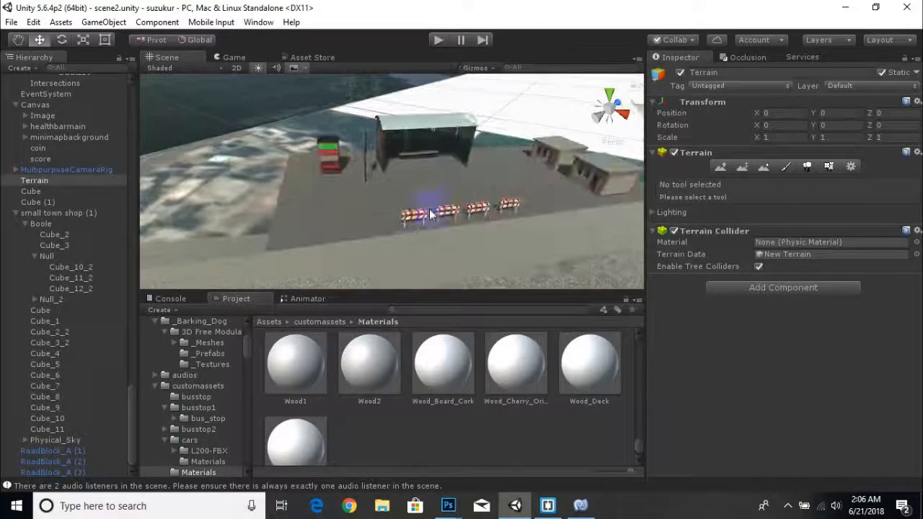
Open the LowpolyStreetPack prefabs' StreetProps Bench folder and place Bench_A on the platform in front of the kiosk.
click(268, 322)
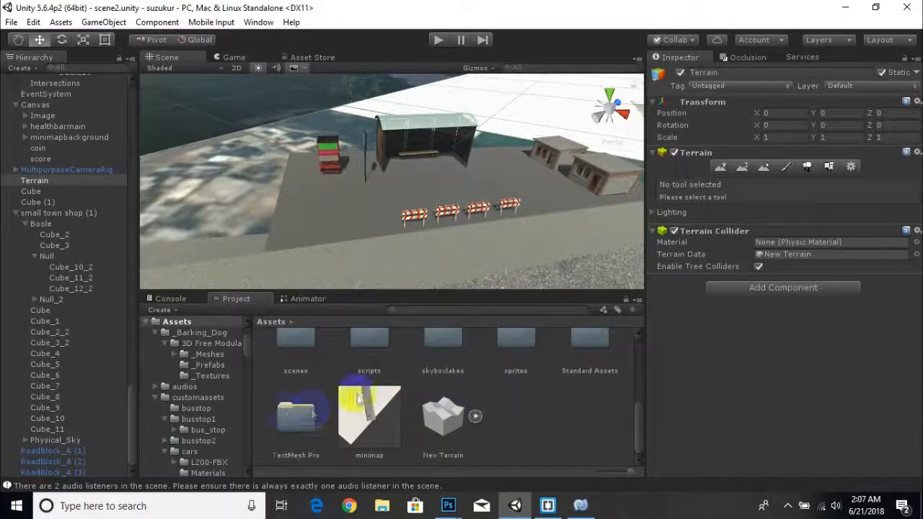
scroll(311, 414, up, 3)
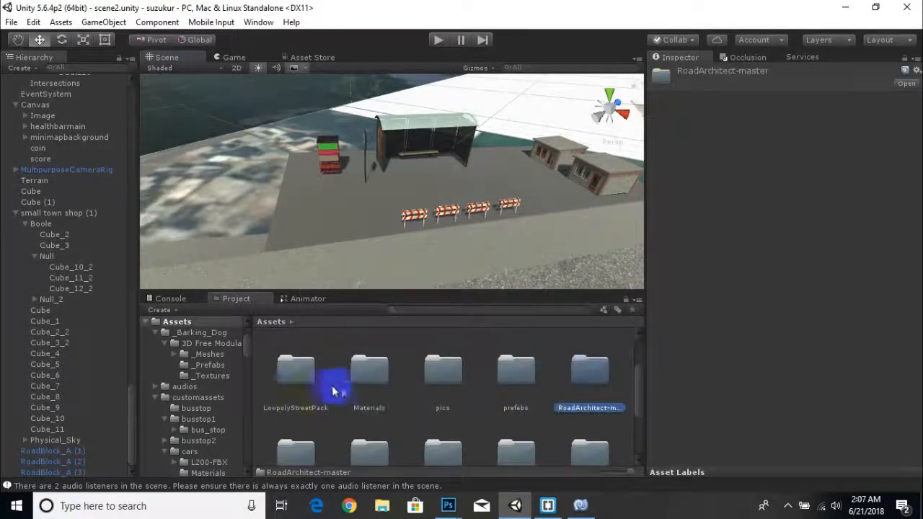
double_click(299, 375)
double_click(367, 372)
double_click(442, 368)
scroll(364, 427, down, 4)
scroll(313, 411, up, 4)
double_click(291, 382)
drag(290, 383, 314, 200)
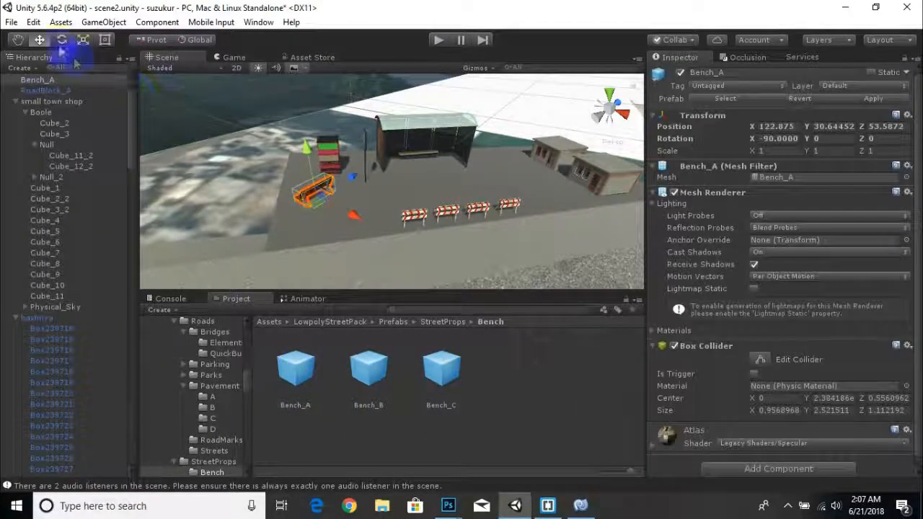
Rotate Bench_A to about Z 126.459 so that it faces the road blocks.
click(62, 41)
scroll(297, 235, up, 3)
drag(238, 243, 902, 304)
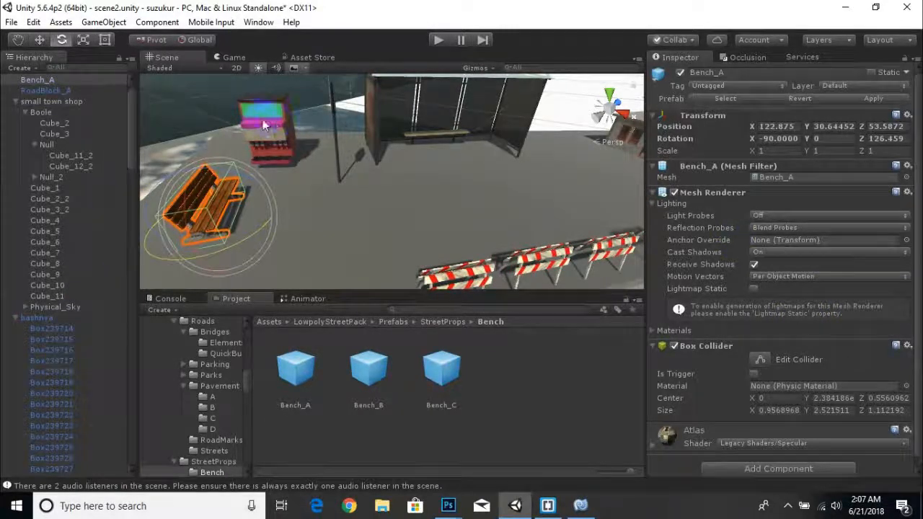
Turn the bashnya kiosk to about Y -52.327 and reposition it near the bus stop at about X 118.13, Y 28.36, Z 67.17.
click(263, 124)
drag(404, 152, 410, 152)
click(40, 38)
drag(378, 78, 402, 122)
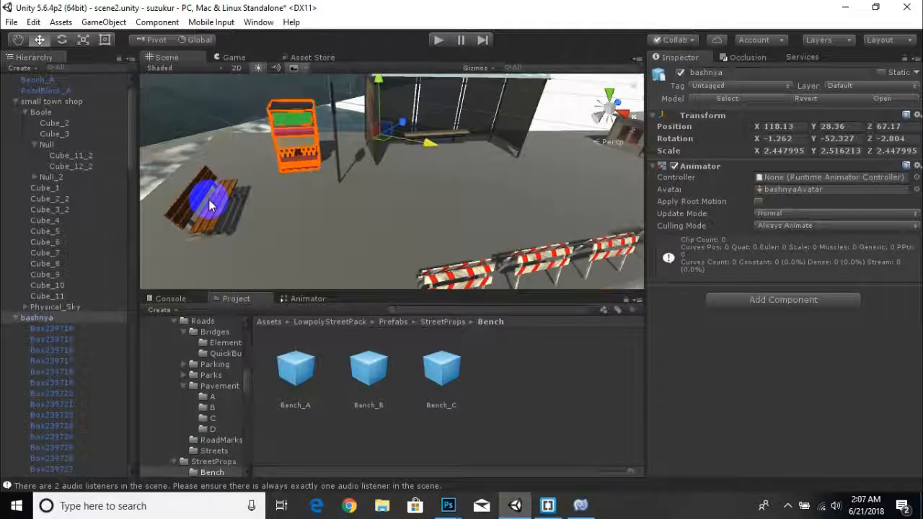
Move Bench_A to the platform's outer side, at about X 121.37, Y 30.64, Z 53.6.
click(209, 204)
click(212, 211)
drag(249, 208, 284, 196)
drag(269, 227, 248, 222)
drag(271, 181, 172, 153)
scroll(235, 215, down, 3)
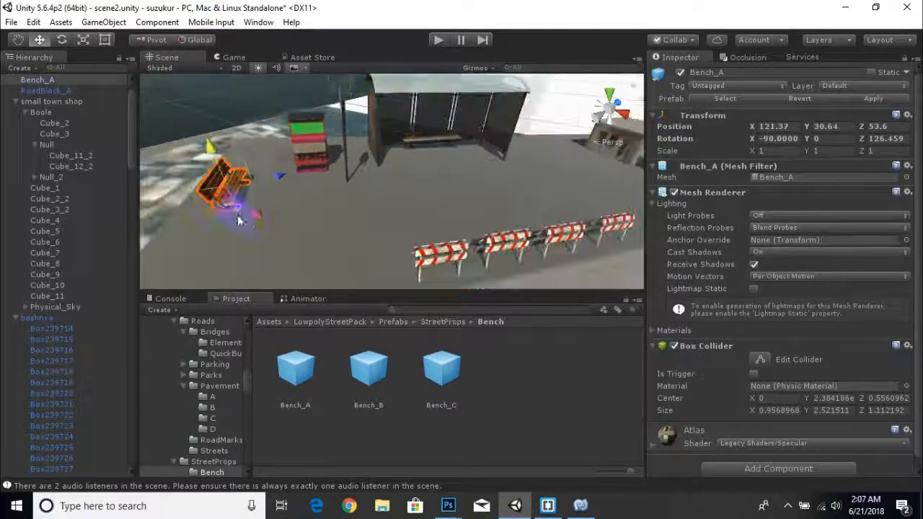
Duplicate Bench_A and place the copy in line with it at about X 123.61, Y 30.67, Z 51.76.
key(ctrl+d)
drag(254, 218, 300, 250)
scroll(269, 240, up, 2)
drag(310, 211, 312, 203)
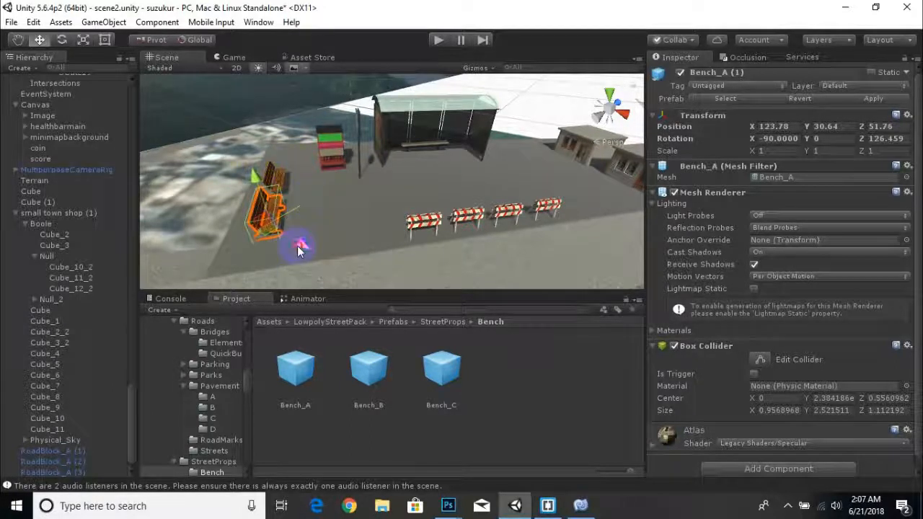
drag(295, 244, 292, 243)
scroll(240, 249, up, 3)
middle_drag(240, 248, 287, 217)
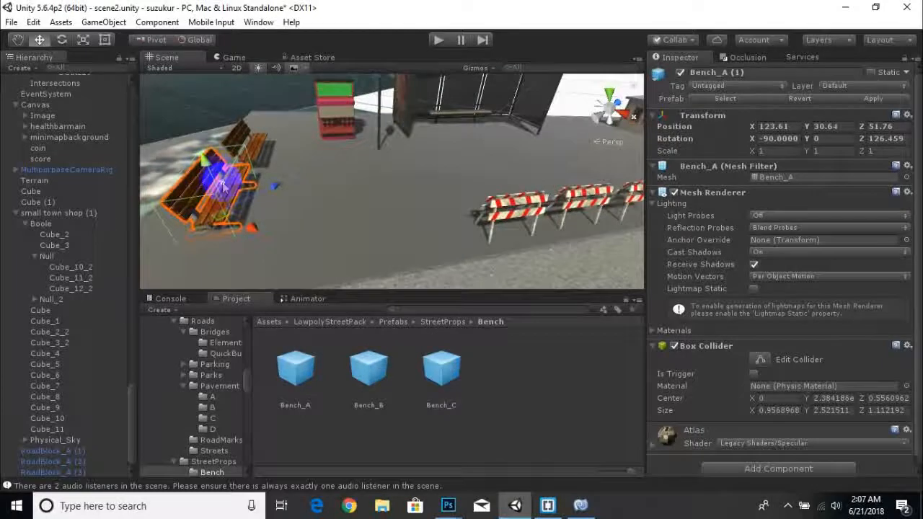
drag(208, 168, 208, 167)
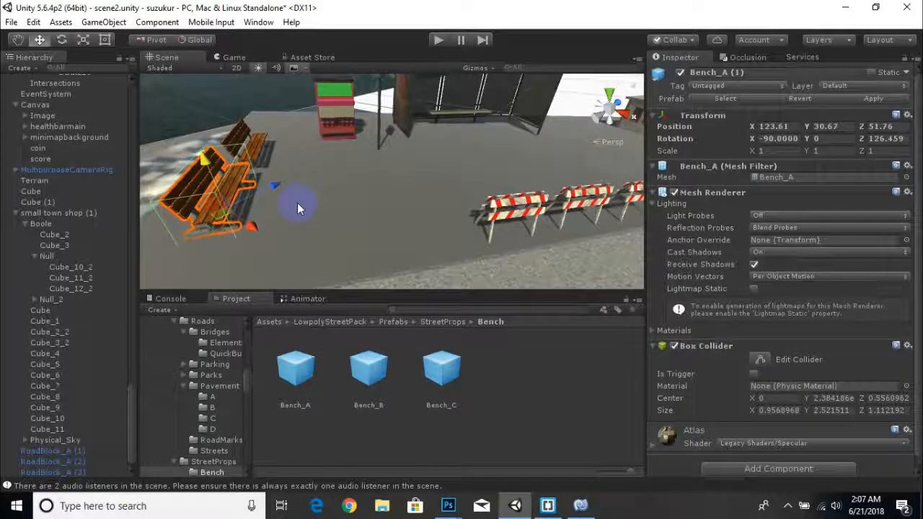
Duplicate the second bench, move the copy between the bus shelter and the shops, and rotate it to about Z 232.538.
key(ctrl+d)
drag(275, 187, 418, 130)
scroll(446, 174, down, 3)
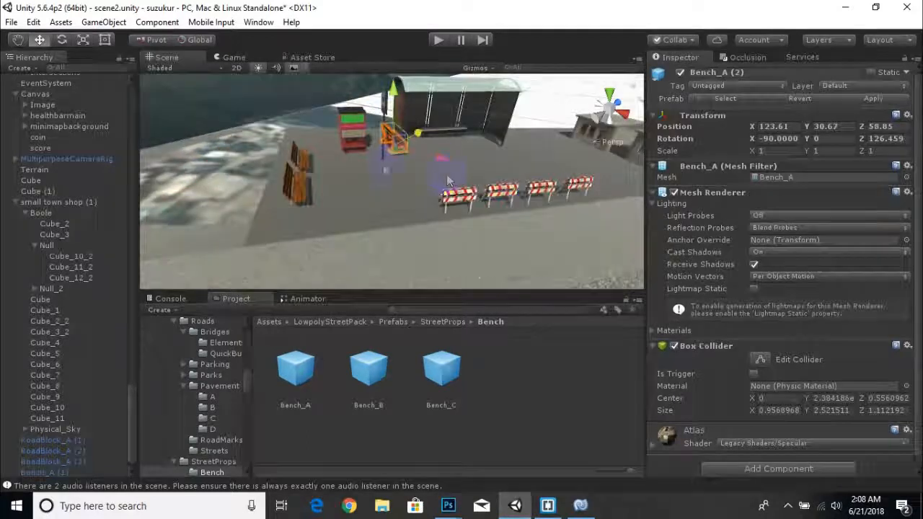
middle_drag(446, 174, 345, 236)
drag(309, 205, 253, 169)
click(62, 40)
scroll(500, 212, up, 3)
click(40, 40)
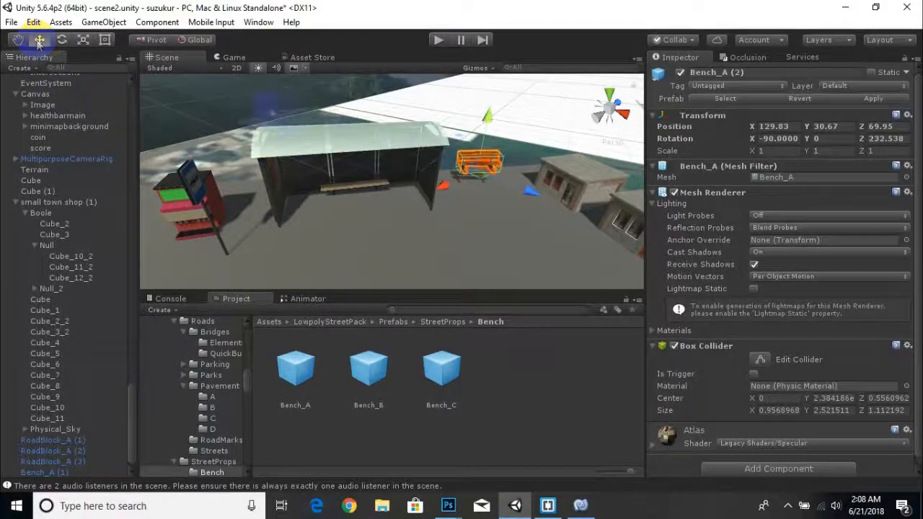
Lower Bench_A (2) onto the platform and shift it to about X 130.23, Y 29.27, Z 68.71.
scroll(433, 144, up, 2)
drag(500, 122, 502, 144)
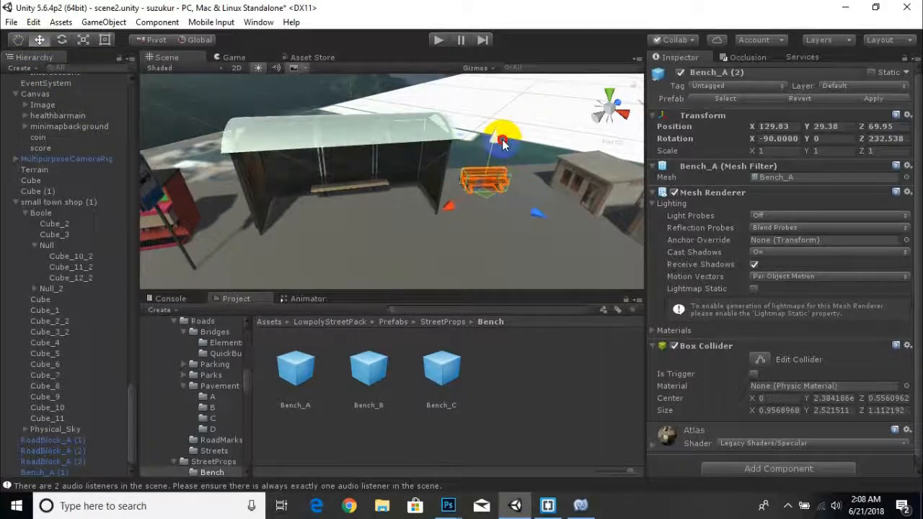
scroll(499, 211, up, 5)
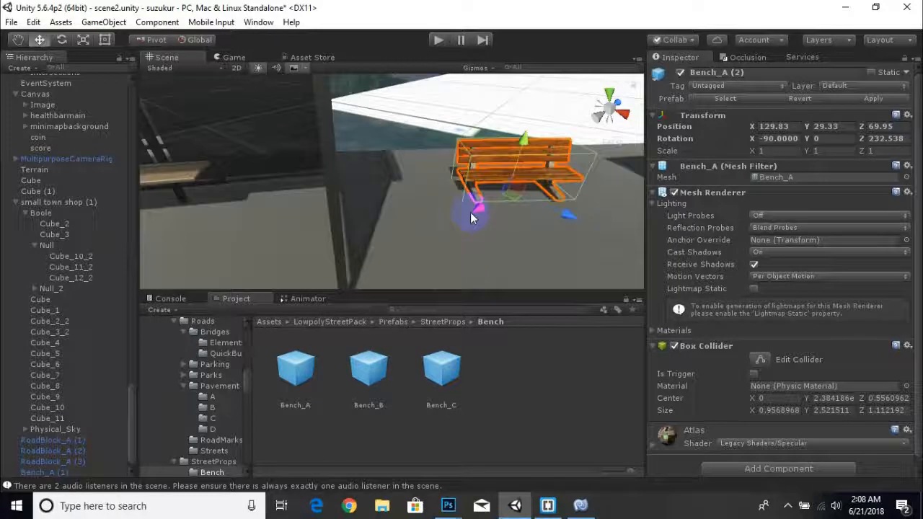
drag(524, 148, 559, 248)
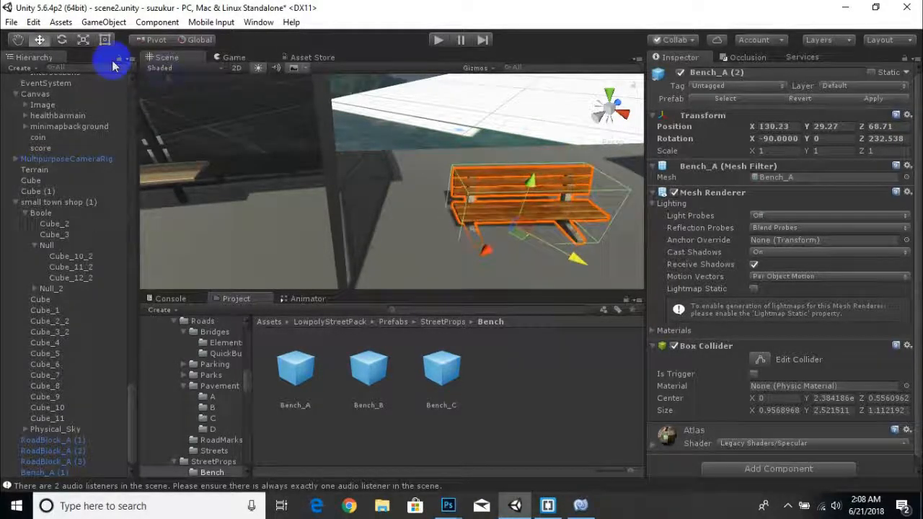
Tilt and turn Bench_A (2) on the platform to a rotation of about X -87.134, Y 21.121, Z 199.65.
click(62, 41)
drag(565, 194, 569, 243)
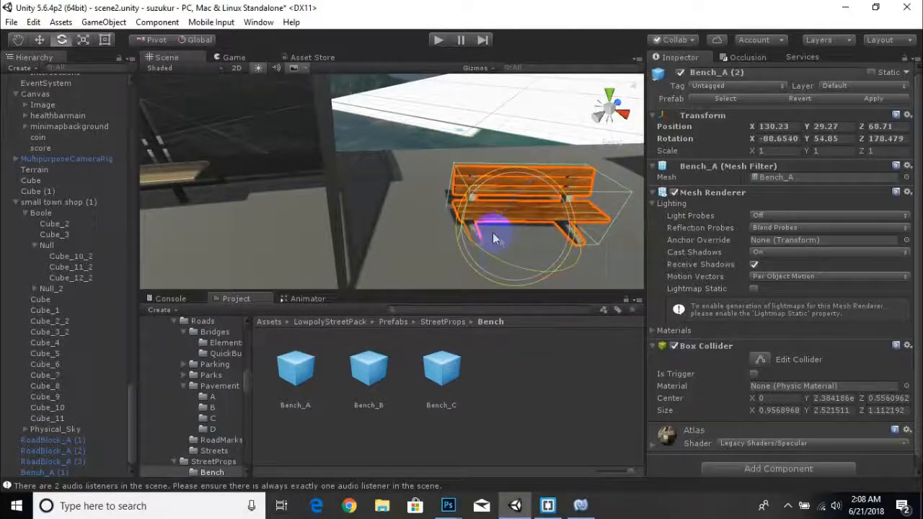
click(411, 148)
middle_drag(469, 252, 470, 233)
alt+drag(470, 233, 318, 160)
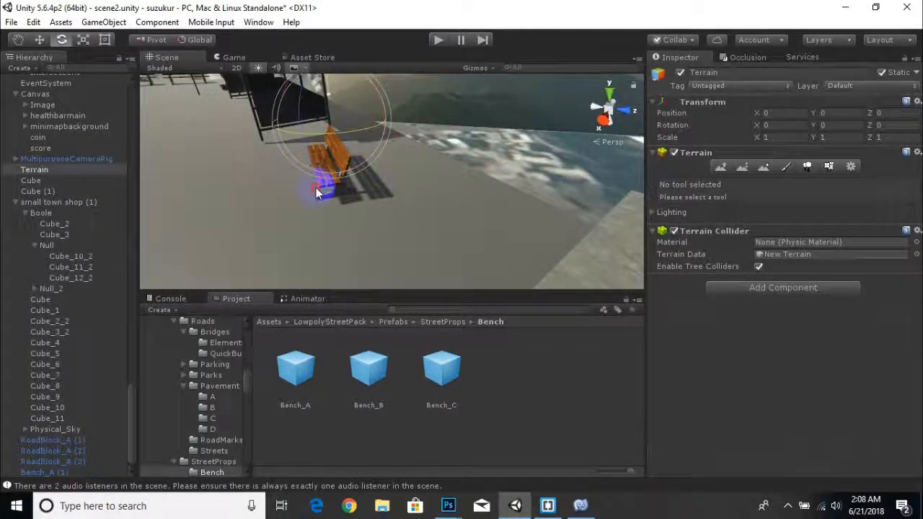
click(321, 183)
click(350, 191)
drag(350, 191, 379, 208)
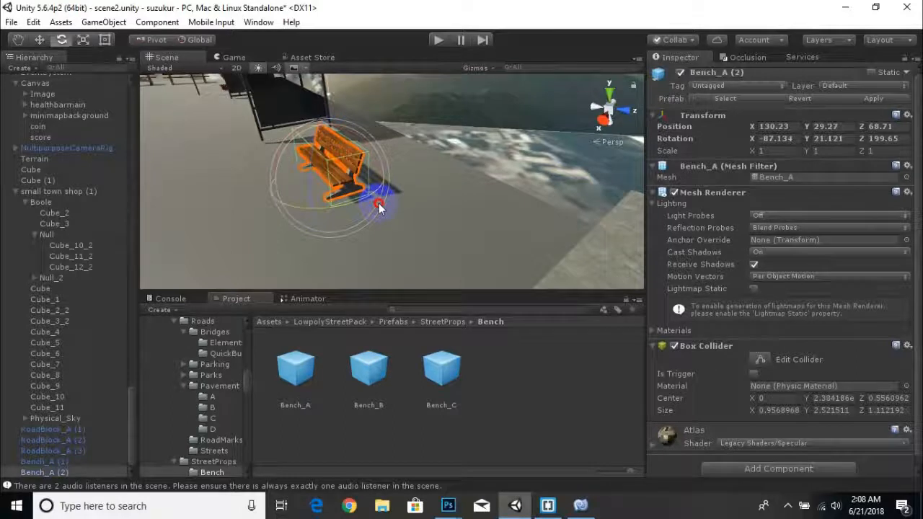
click(494, 162)
Place the MailBox prefab from the StreetProps folder beside the bench near the shops, at about X 131.66, Y 29.08, Z 71.11.
scroll(361, 241, down, 3)
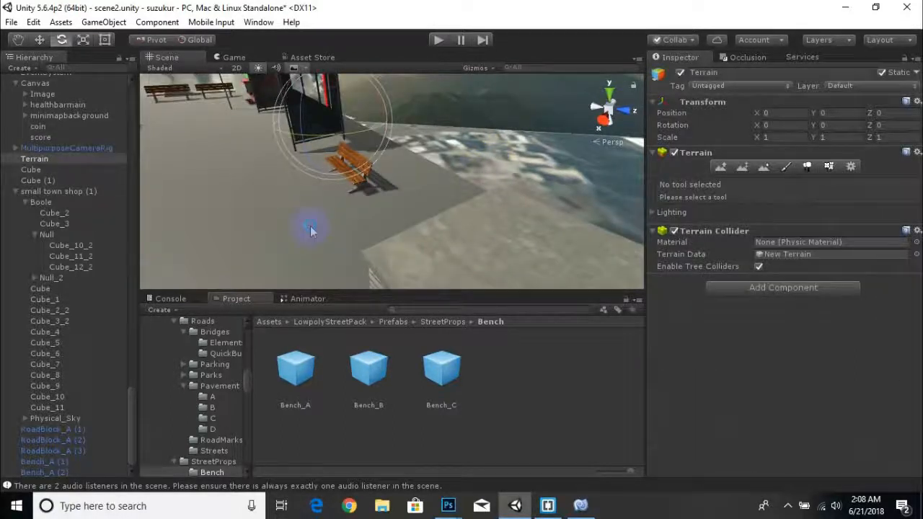
alt+drag(310, 226, 499, 264)
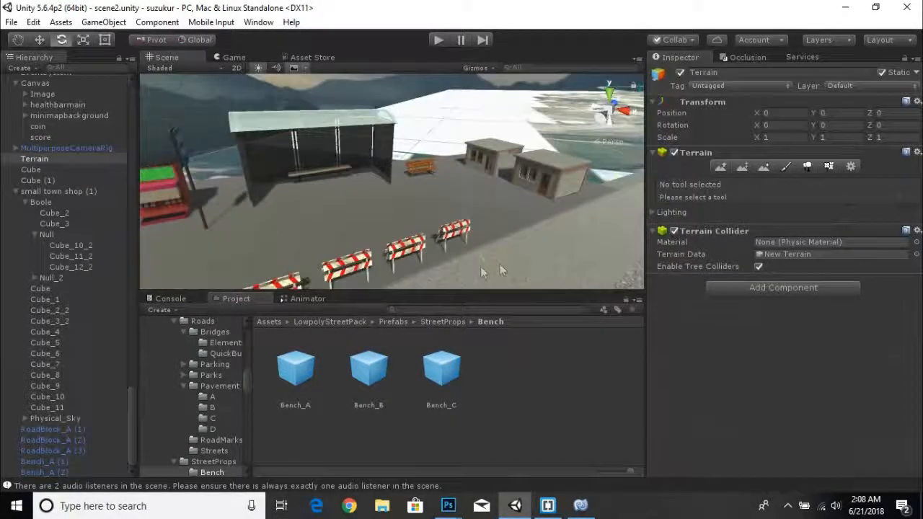
middle_drag(500, 264, 435, 239)
alt+drag(435, 239, 263, 267)
middle_drag(250, 268, 391, 240)
alt+drag(392, 239, 433, 235)
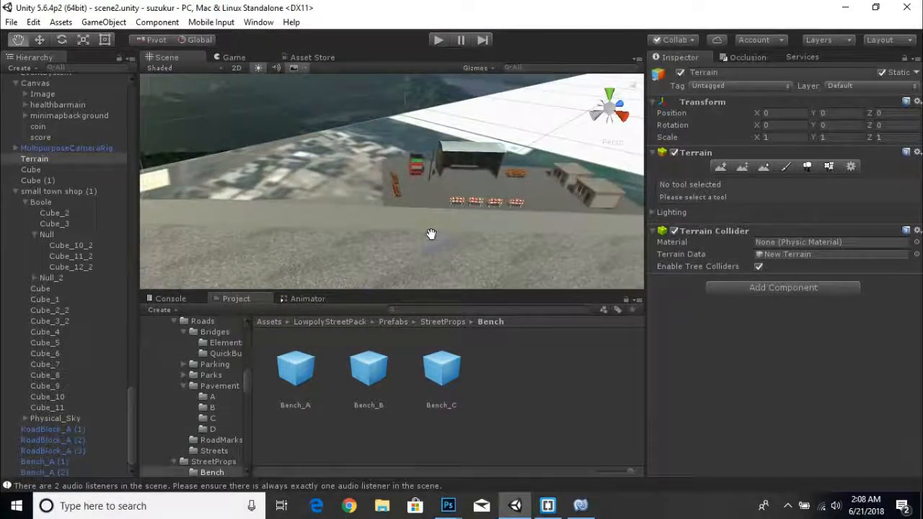
click(393, 326)
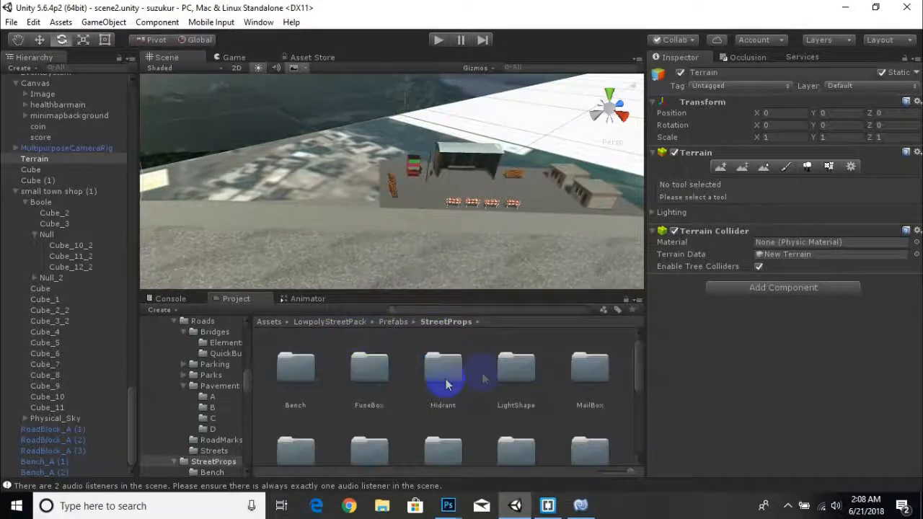
scroll(433, 386, down, 2)
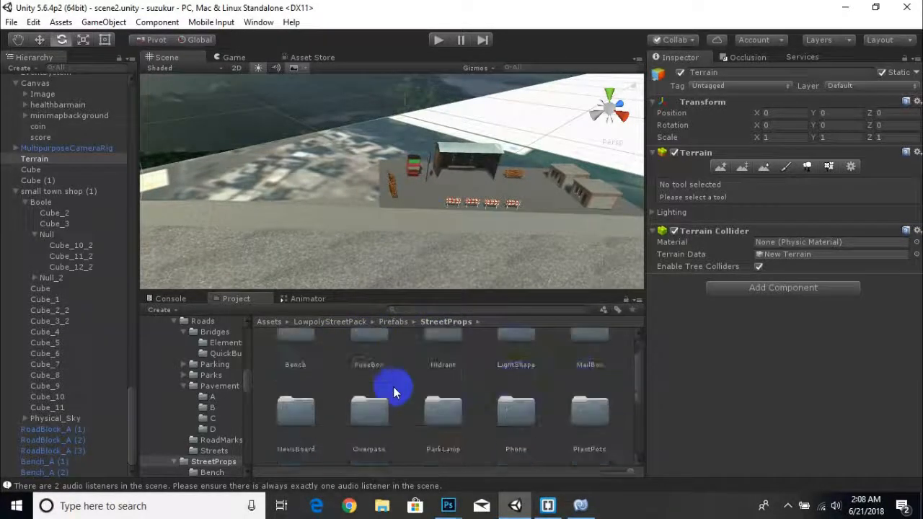
double_click(591, 352)
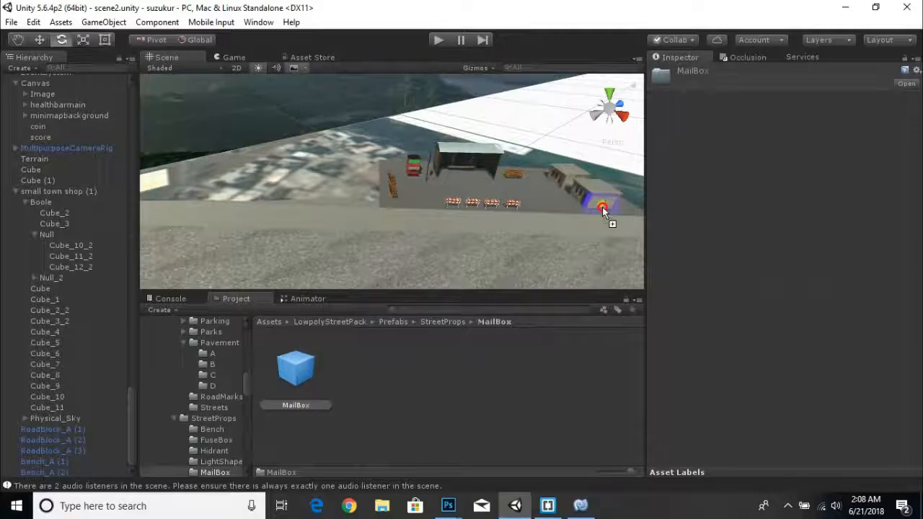
drag(533, 178, 529, 180)
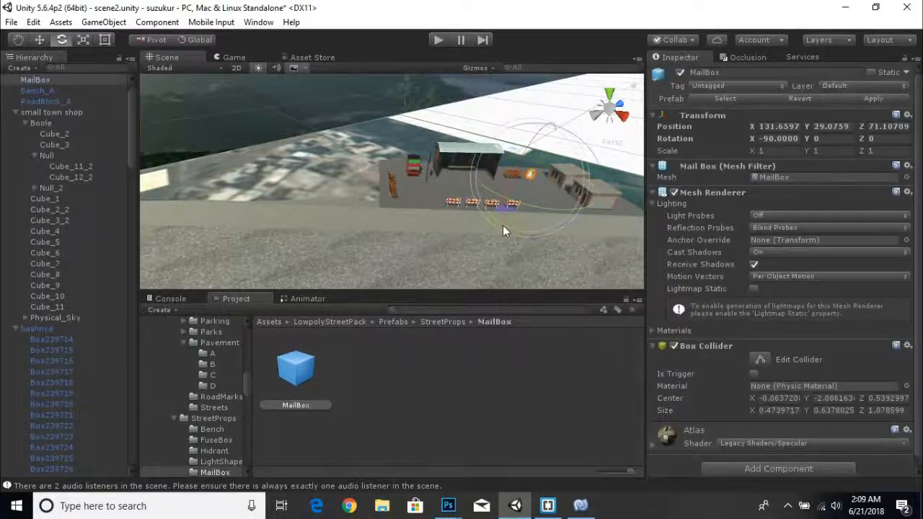
Rotate the mailbox to about Z 45.197 and adjust its position so it stands on the platform next to the bench.
key(f)
drag(408, 276, 315, 258)
click(39, 40)
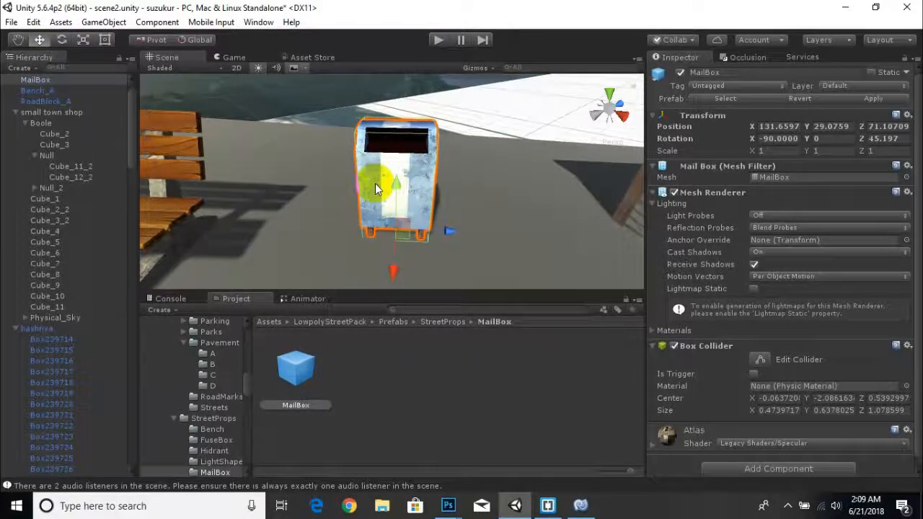
drag(391, 181, 391, 278)
scroll(396, 273, down, 4)
drag(445, 230, 402, 231)
drag(339, 181, 338, 184)
drag(386, 233, 409, 235)
click(412, 238)
Select the bus stop's trigger cube and move it in front of the shelter to about X 128.23, Y 29.06, Z 65.03.
scroll(412, 238, down, 3)
scroll(417, 239, down, 6)
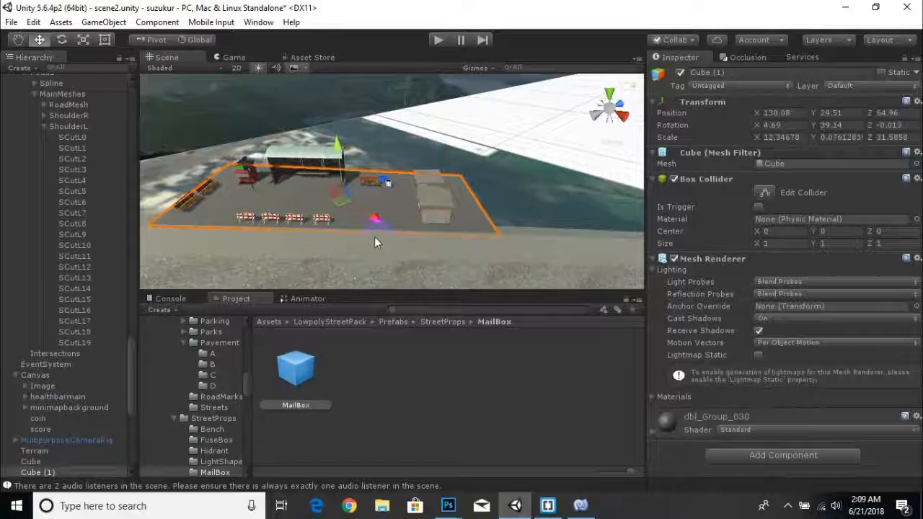
scroll(369, 239, down, 2)
scroll(319, 255, down, 5)
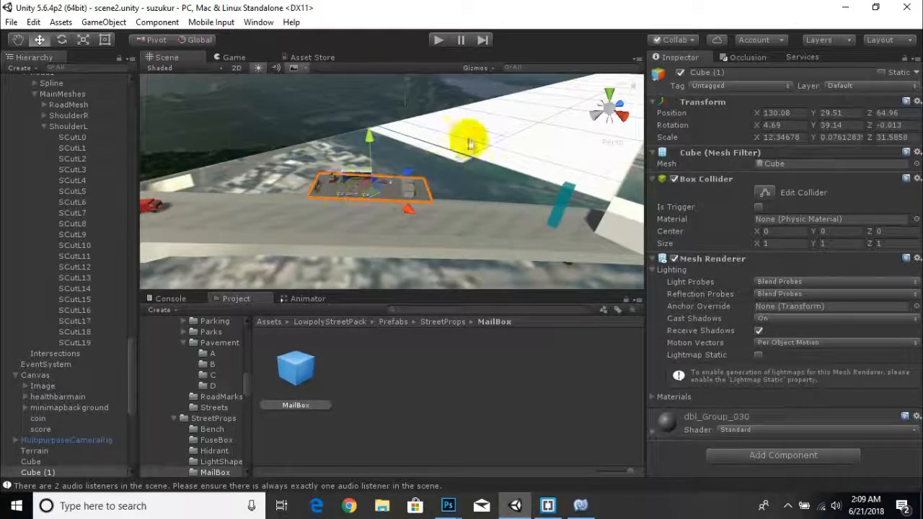
click(368, 192)
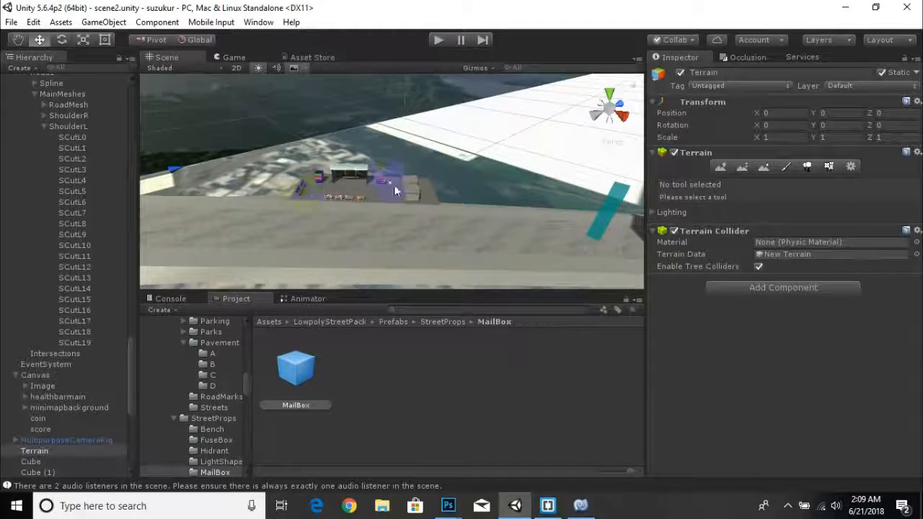
scroll(393, 184, down, 2)
click(584, 228)
drag(604, 238, 416, 183)
drag(455, 151, 416, 191)
key(f)
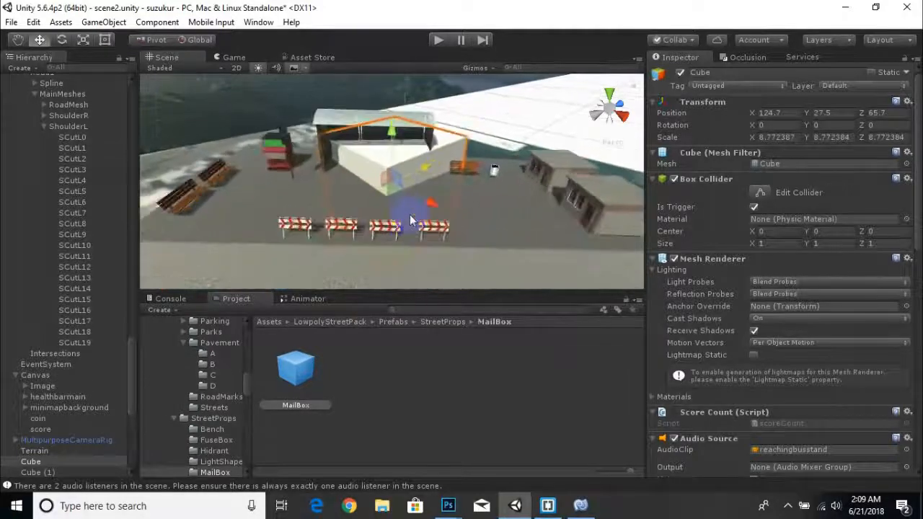
drag(396, 137, 396, 119)
drag(427, 190, 462, 205)
drag(449, 165, 445, 174)
Rotate the trigger cube to about Y -52.788 to align it with the platform.
click(104, 40)
click(61, 41)
drag(417, 211, 537, 214)
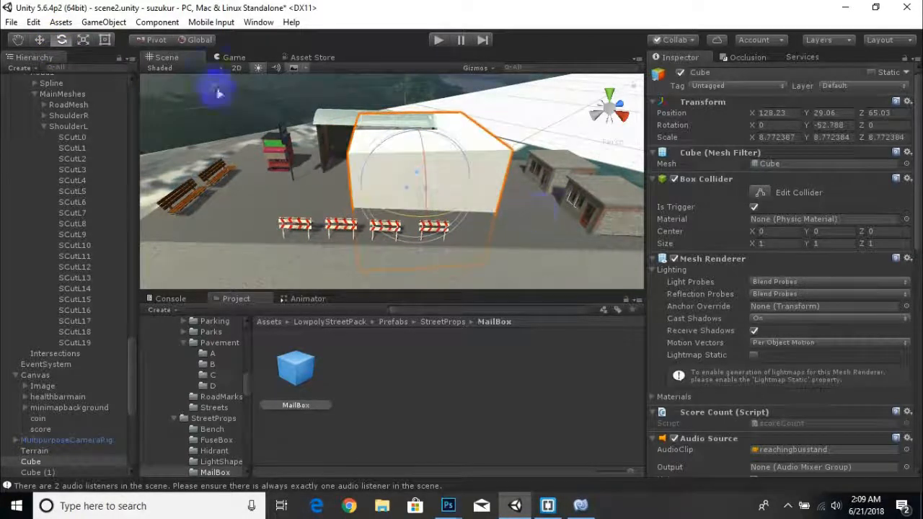
Shrink the trigger cube to about Y 4.15, Z 5.08 and place it at about X 128.41, Y 31, Z 60.42, rotated to Y -48.65.
click(40, 41)
click(81, 42)
drag(406, 164, 431, 142)
click(39, 40)
click(83, 40)
click(44, 41)
drag(476, 182, 421, 209)
scroll(427, 243, down, 3)
alt+drag(427, 243, 288, 188)
click(61, 40)
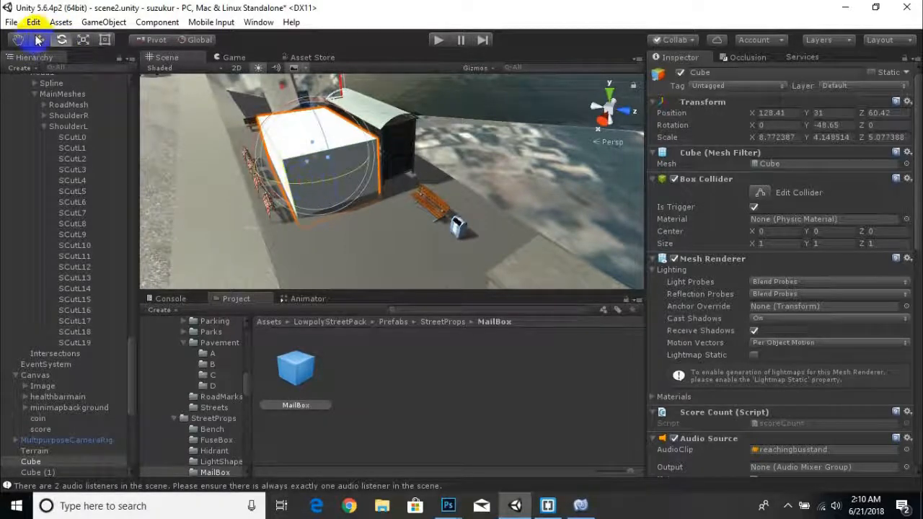
Flatten the trigger cube to a Y scale of about 1.90 and shift it to about X 128.8, Y 30.27, Z 60.38.
click(83, 40)
drag(310, 94, 313, 114)
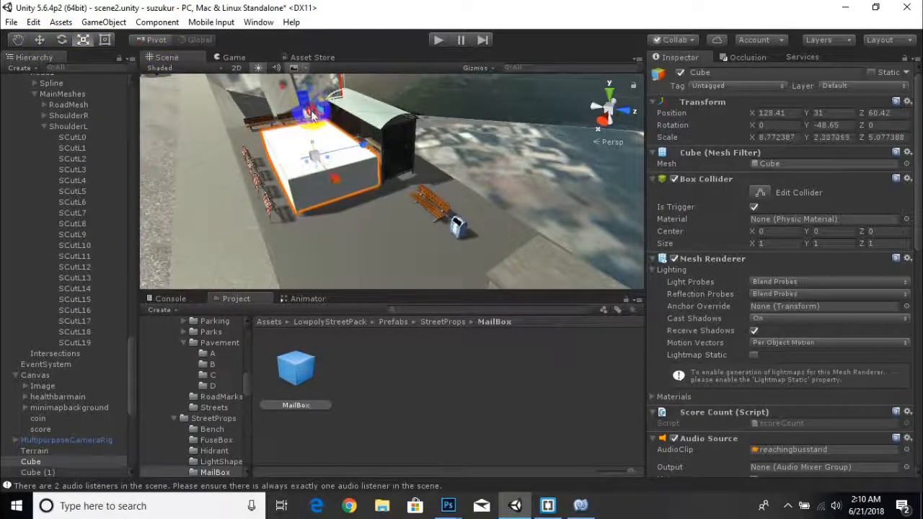
click(37, 39)
drag(310, 105, 311, 119)
alt+drag(317, 155, 649, 192)
drag(395, 176, 397, 177)
drag(463, 181, 468, 183)
alt+drag(352, 210, 241, 200)
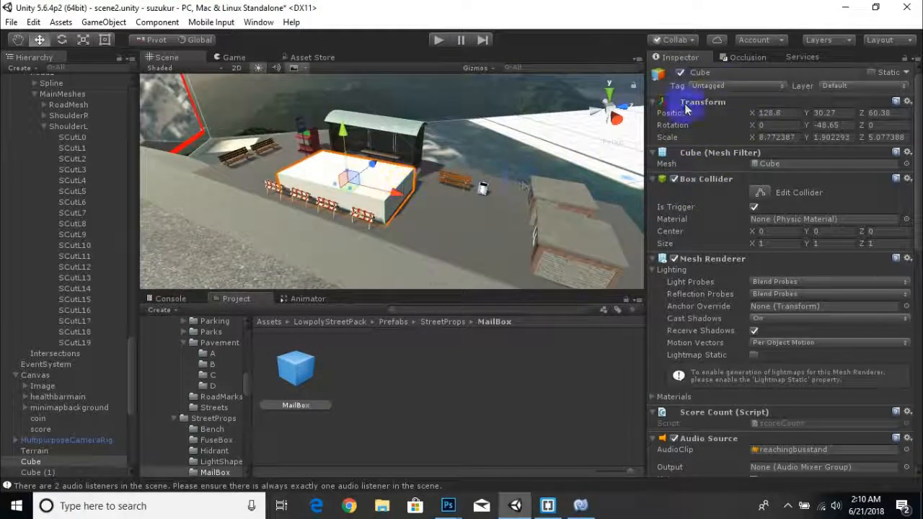
Switch the trigger cube's Mesh Renderer off and back on, leaving the cube selected.
scroll(691, 188, down, 2)
click(675, 217)
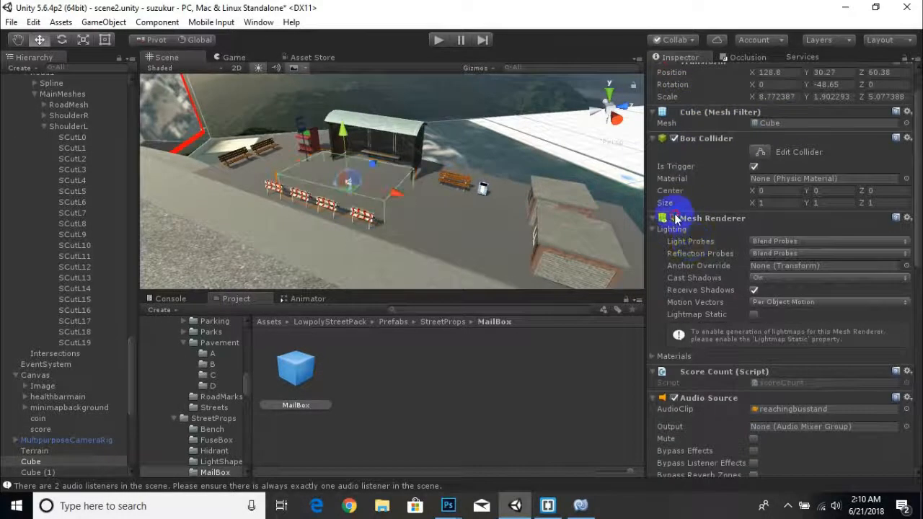
click(674, 218)
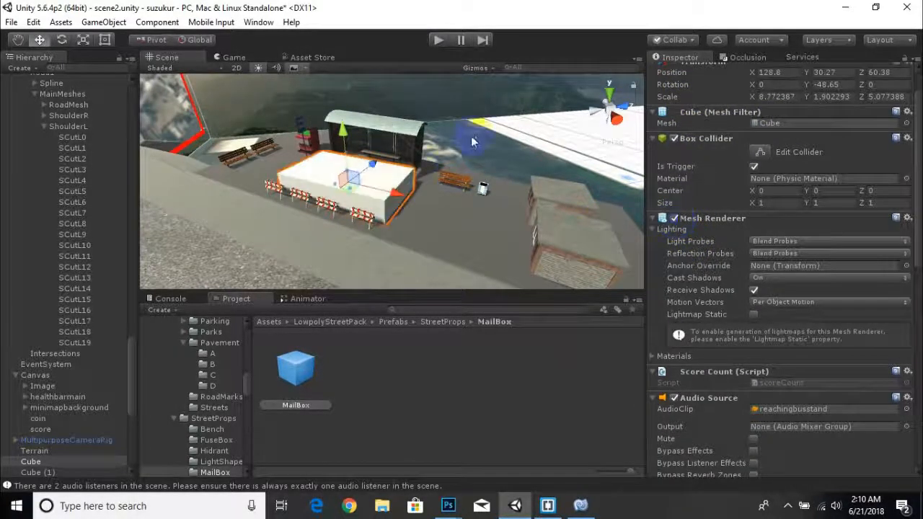
click(457, 156)
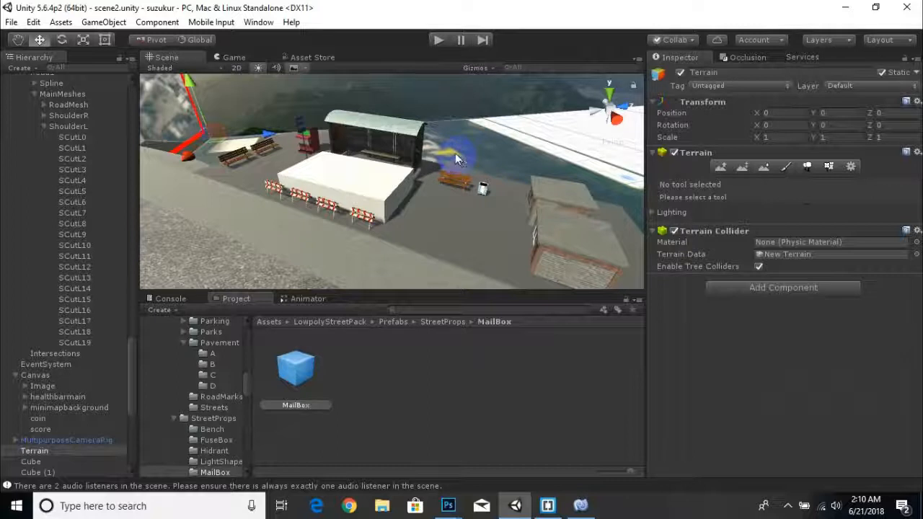
click(363, 181)
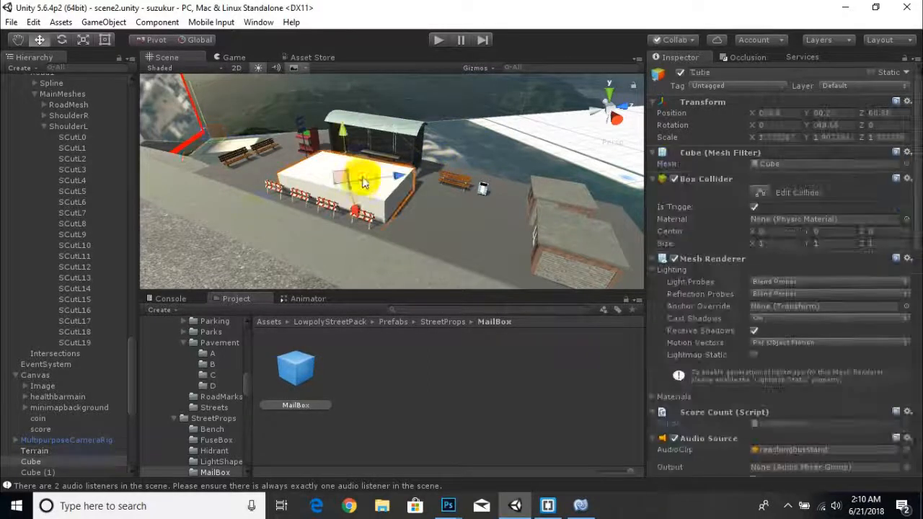
scroll(363, 183, down, 4)
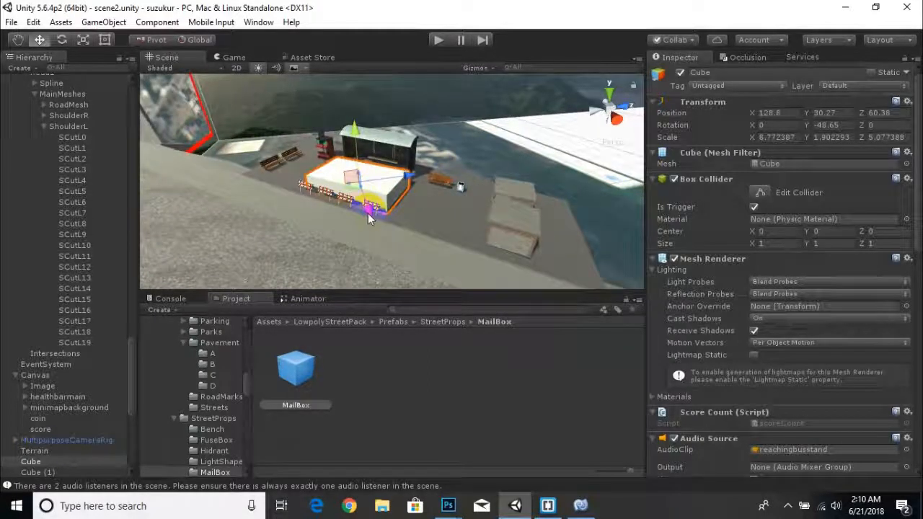
Create a C# script named loosescores in the project's scripts folder.
click(269, 321)
scroll(381, 371, down, 3)
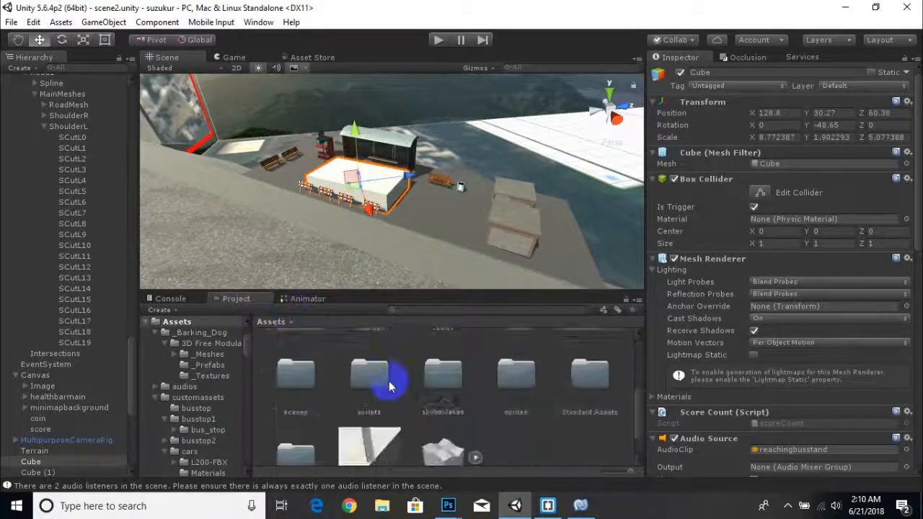
click(364, 373)
double_click(365, 375)
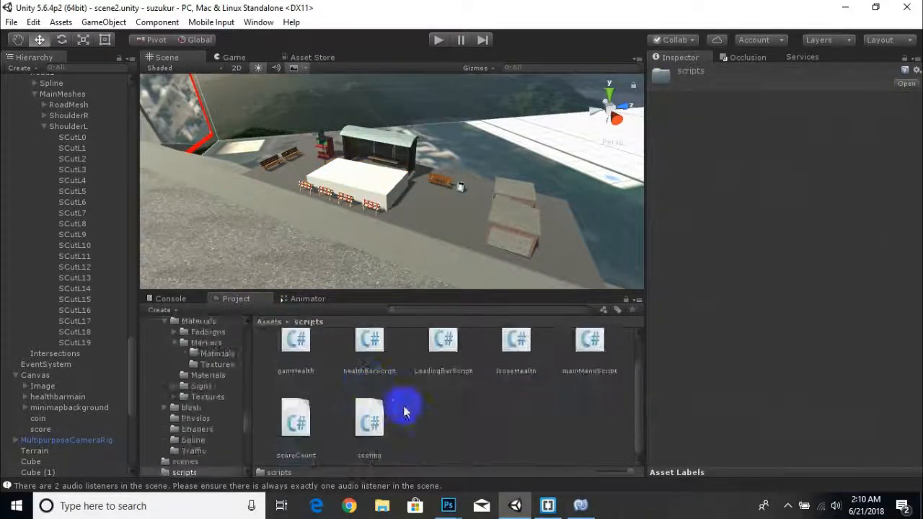
right_click(443, 431)
mouse_move(452, 188)
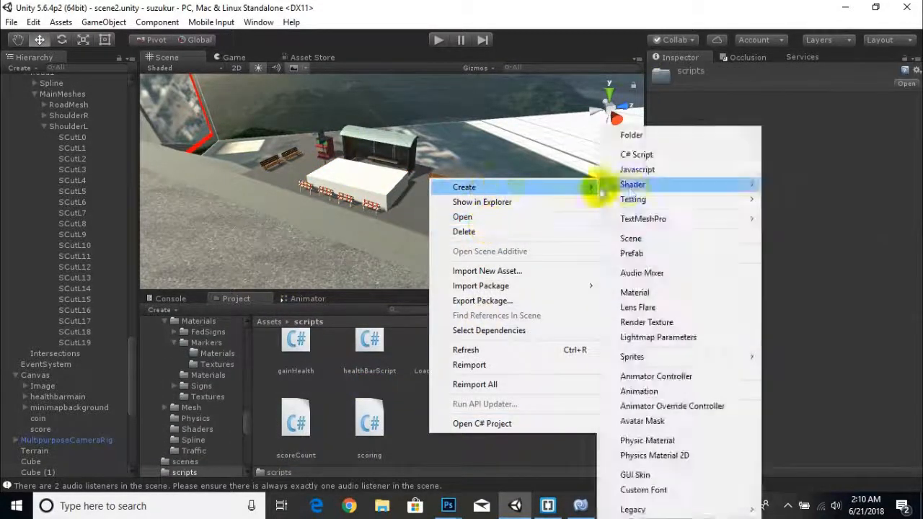
click(637, 155)
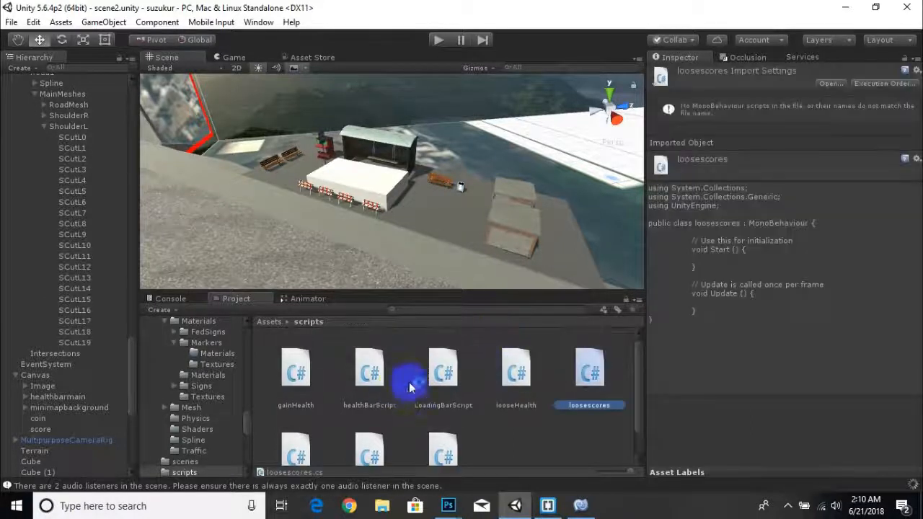
In MonoDevelop, replace the default methods in loosescores.cs with scoreCount.cs's OnTriggerEnter code, change the score line to scoring.scoreAmount -= 200, and save.
click(580, 507)
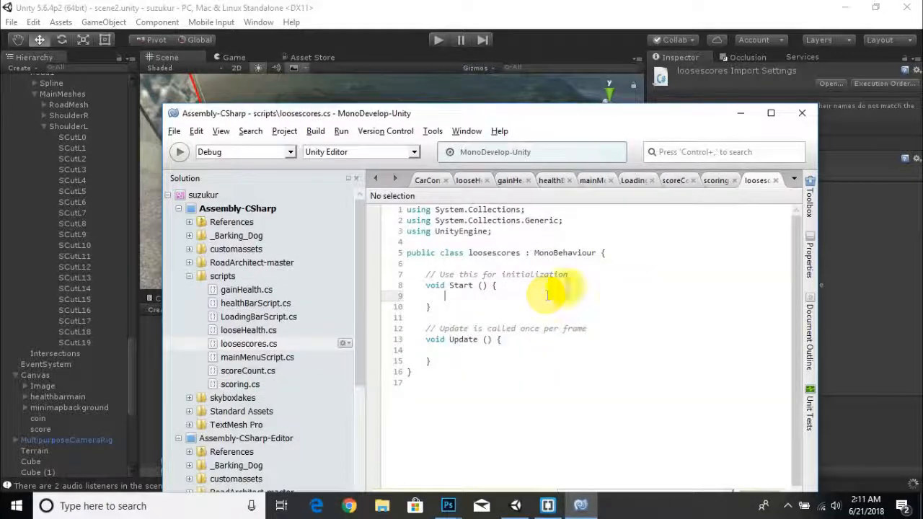
click(716, 180)
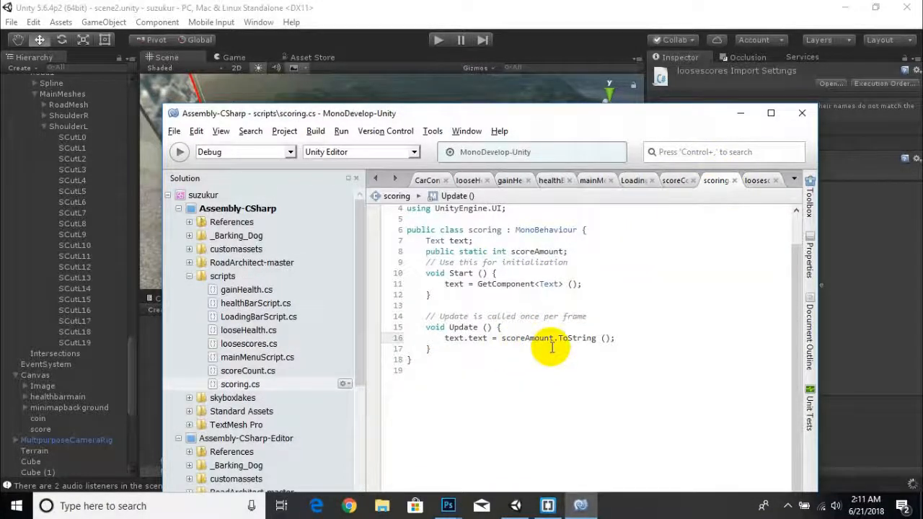
click(677, 181)
click(429, 329)
click(560, 285)
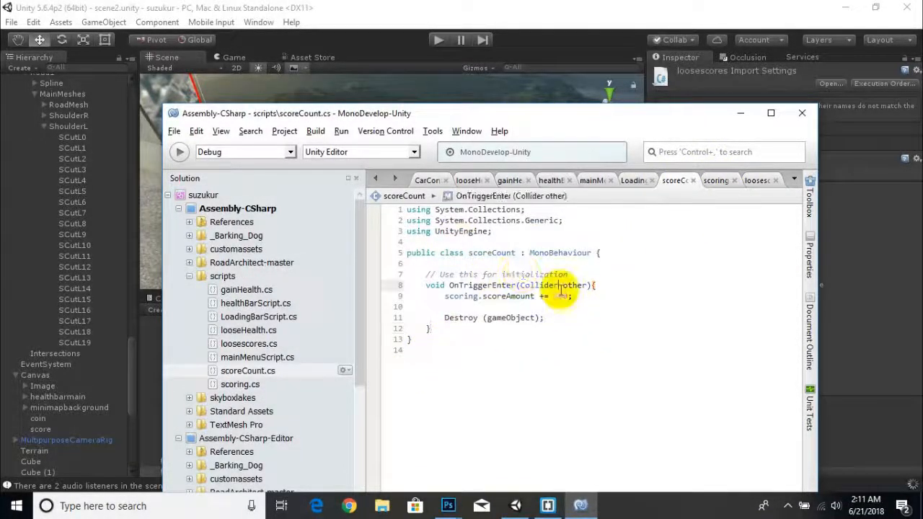
drag(427, 277, 555, 329)
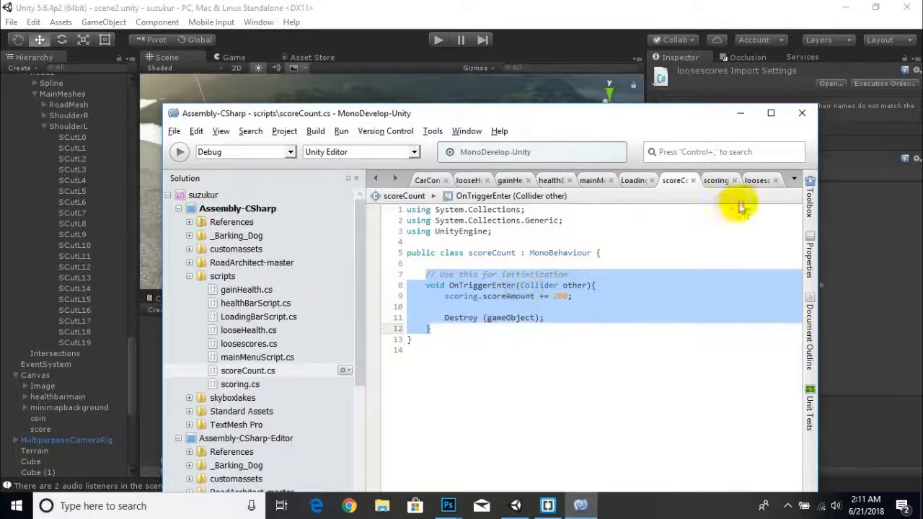
click(759, 181)
drag(426, 275, 500, 357)
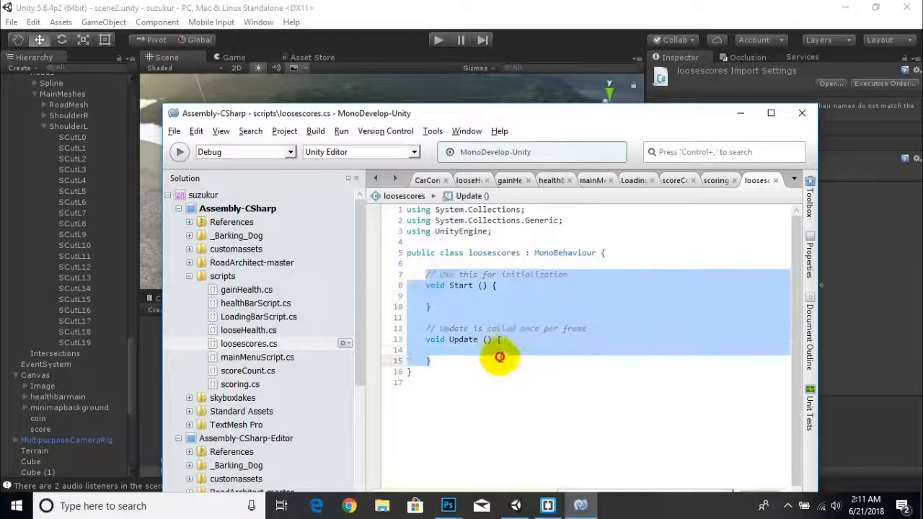
text(// Use this for initialization 	void OnTriggerEnter(Collider other){ 		scoring.scoreAmount += 10;  		Destroy (gameObject); 	})
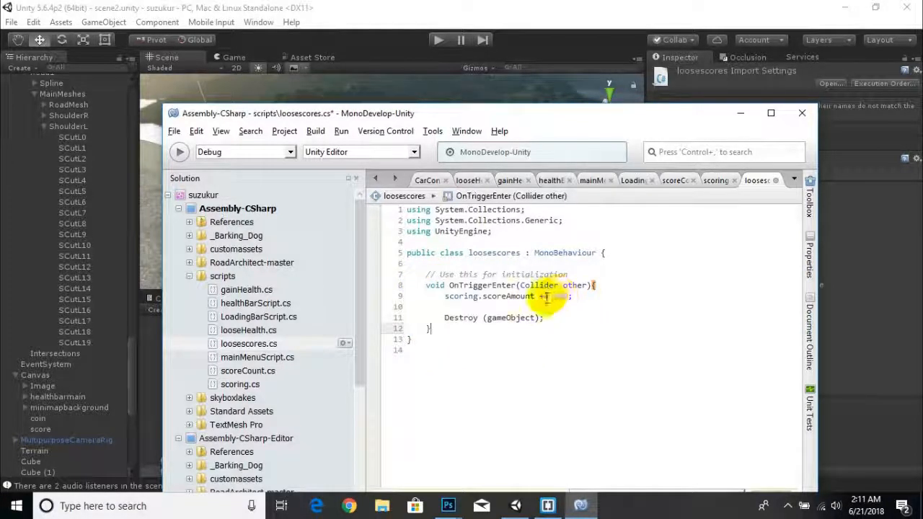
click(539, 299)
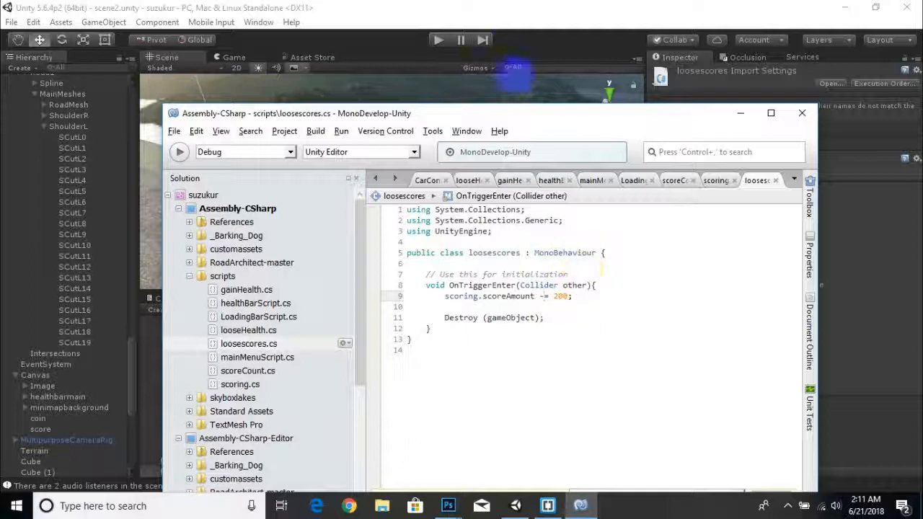
Switch back to Unity, duplicate the trigger cube and move the copy onto the road at about X 134.27, Y 30.27, Z 53.24.
click(532, 29)
click(388, 220)
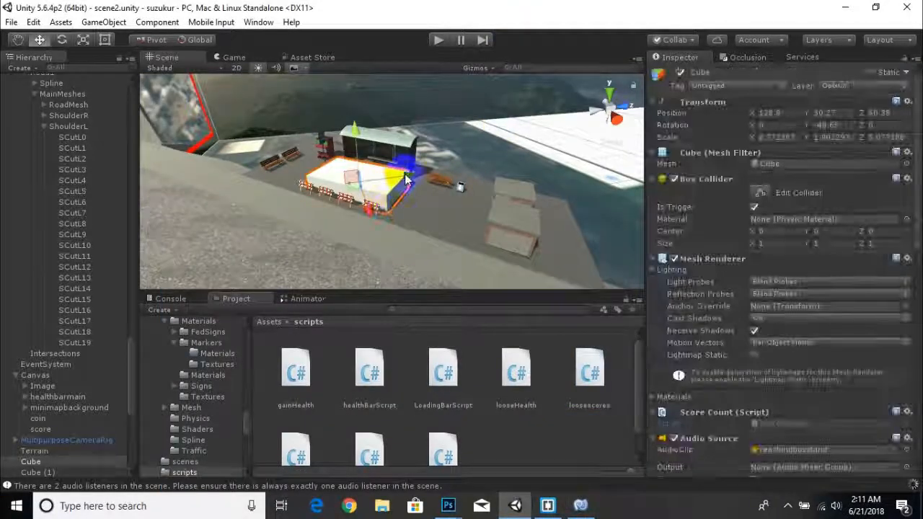
key(ctrl+d)
drag(406, 180, 286, 202)
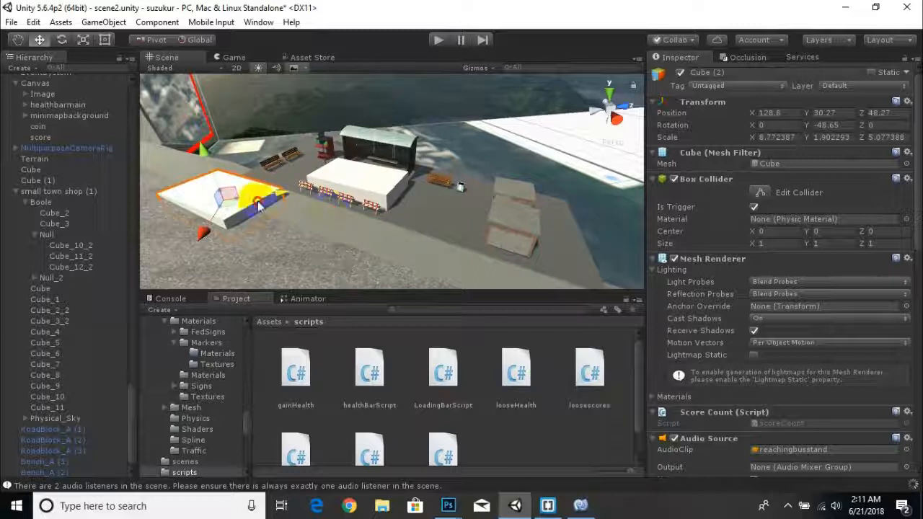
drag(196, 250, 189, 260)
drag(265, 218, 266, 269)
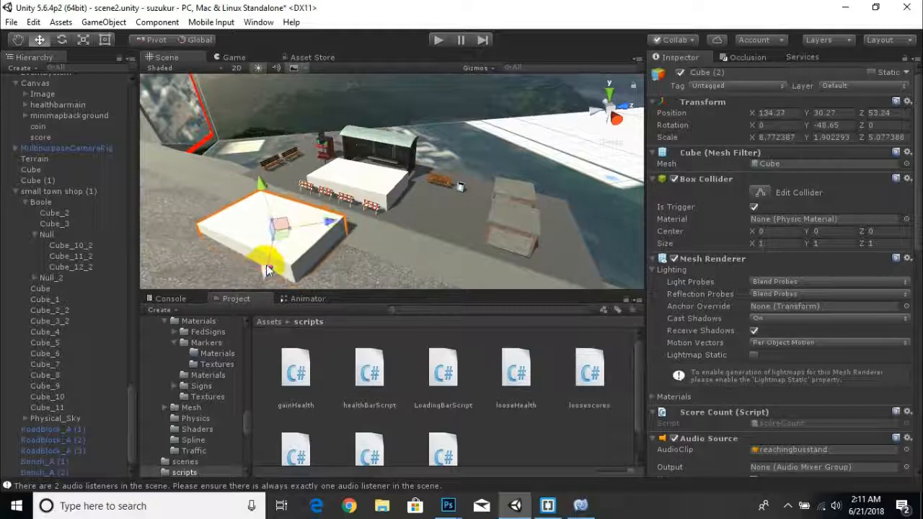
On the duplicated trigger cube, remove the Score Count script component and attach the loosescores script.
scroll(716, 421, down, 5)
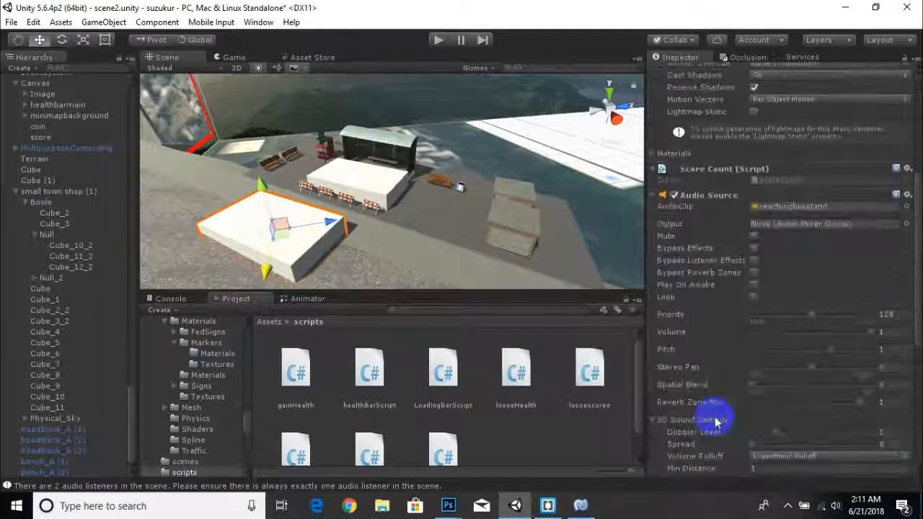
click(907, 169)
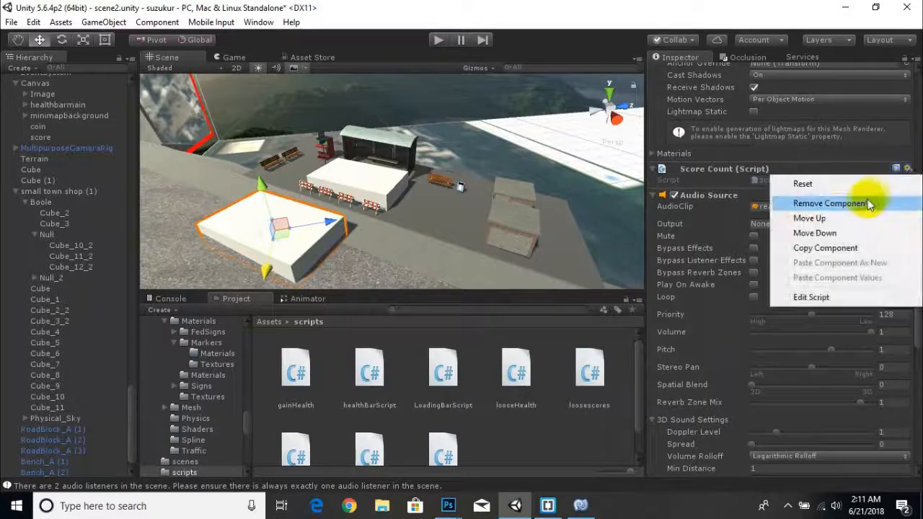
click(829, 203)
scroll(752, 381, down, 8)
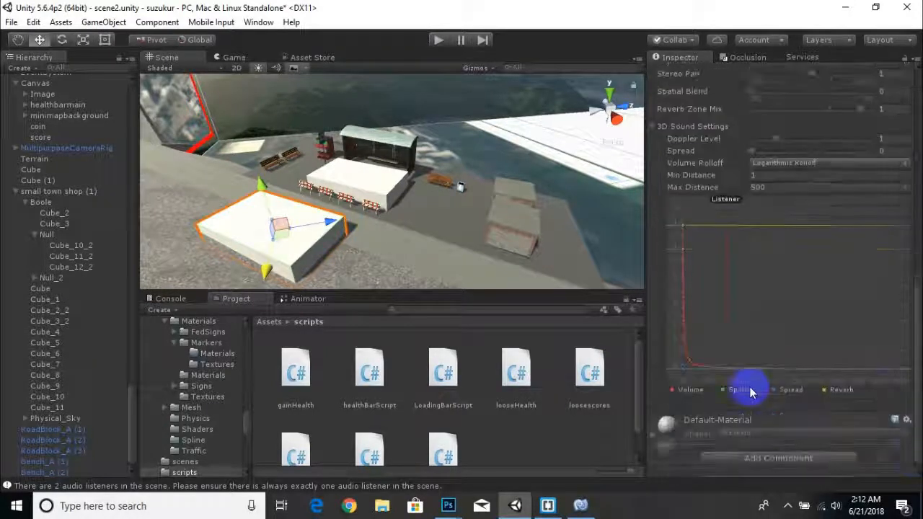
scroll(494, 422, down, 2)
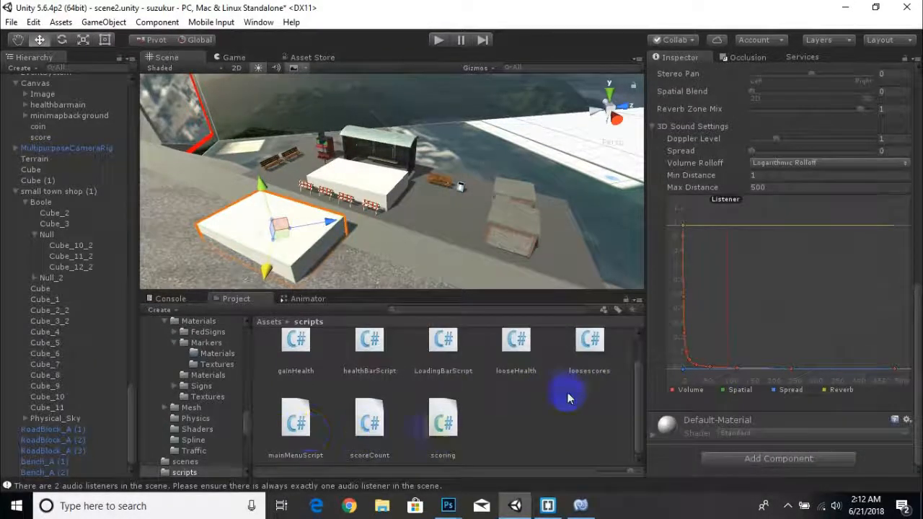
drag(591, 360, 711, 422)
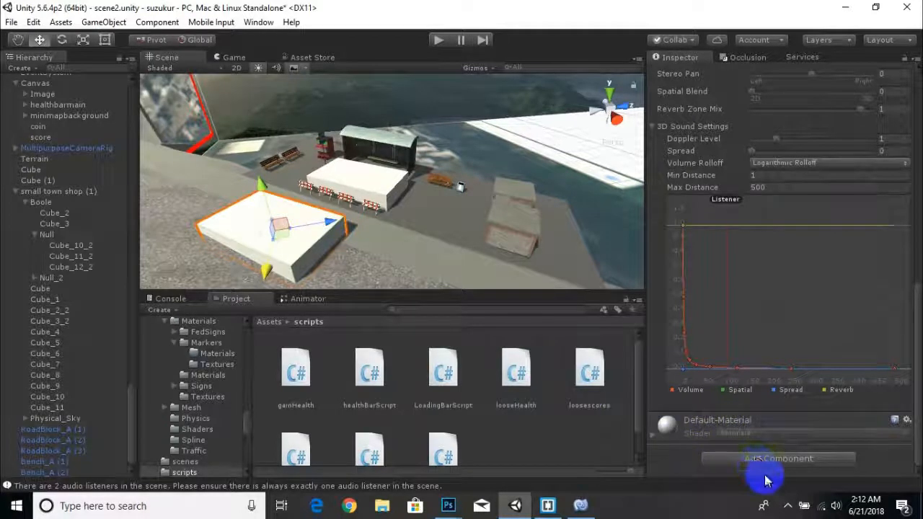
drag(765, 482, 766, 482)
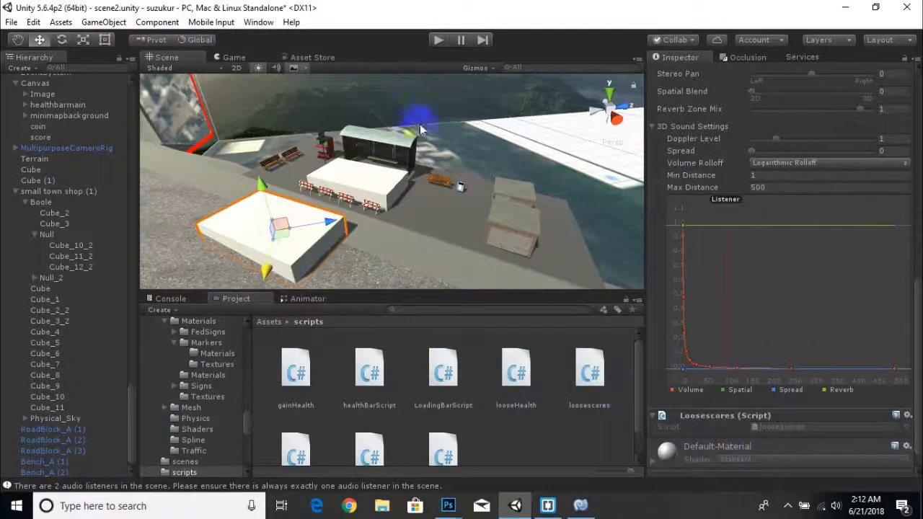
Play-test the scene by driving the red vehicle through the bus stop trigger and the road trigger, and stop the game.
click(437, 41)
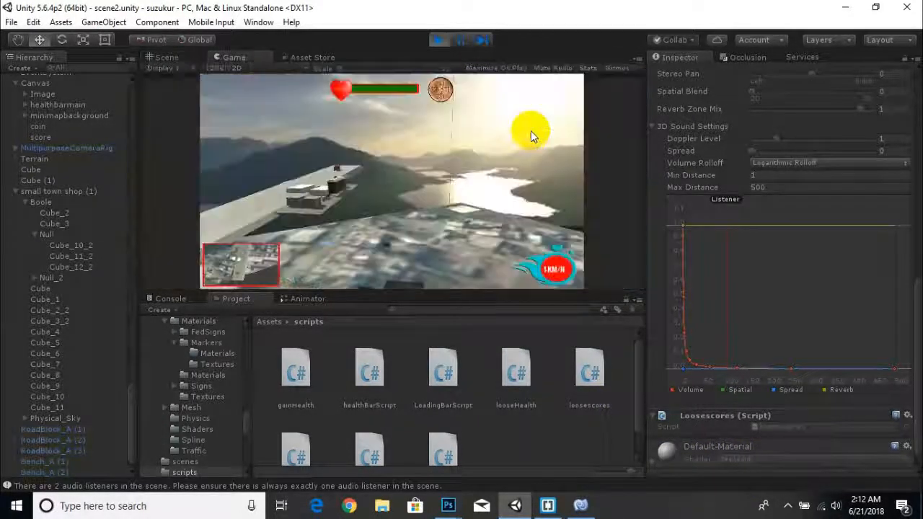
key(Up)
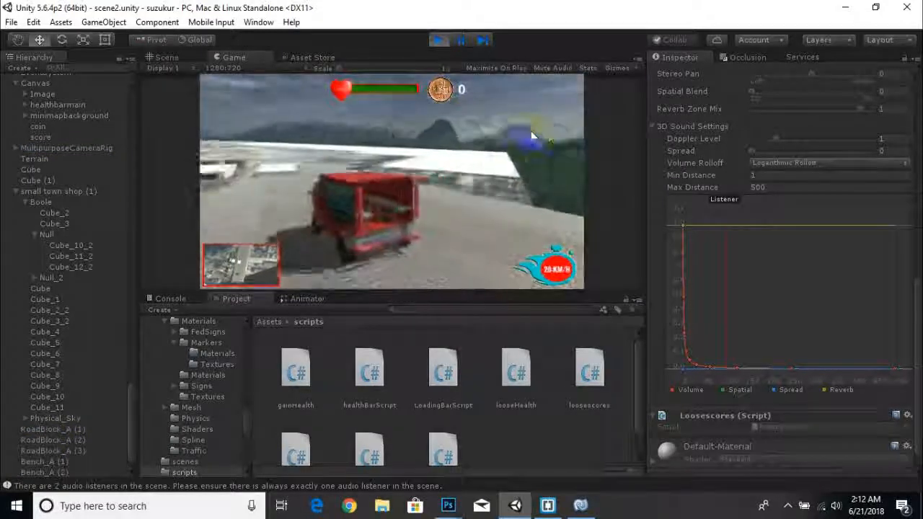
key(Left)
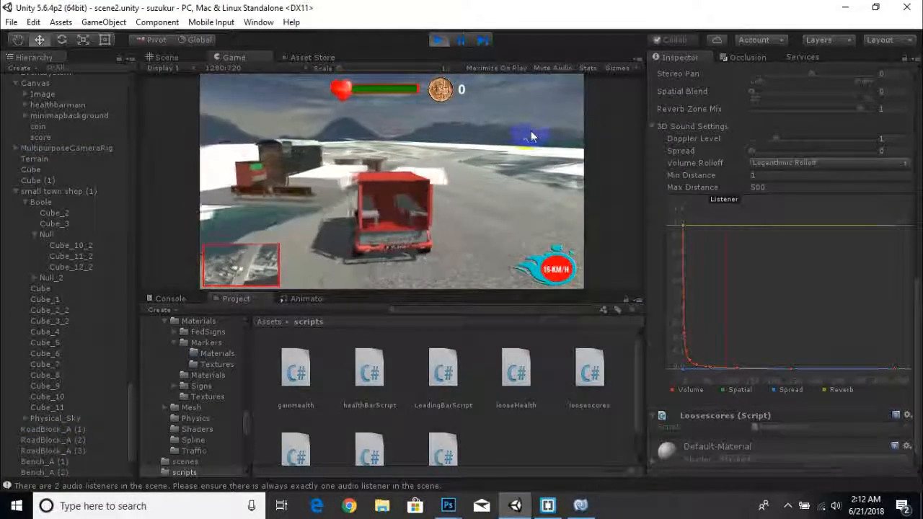
key(Down)
key(Up)
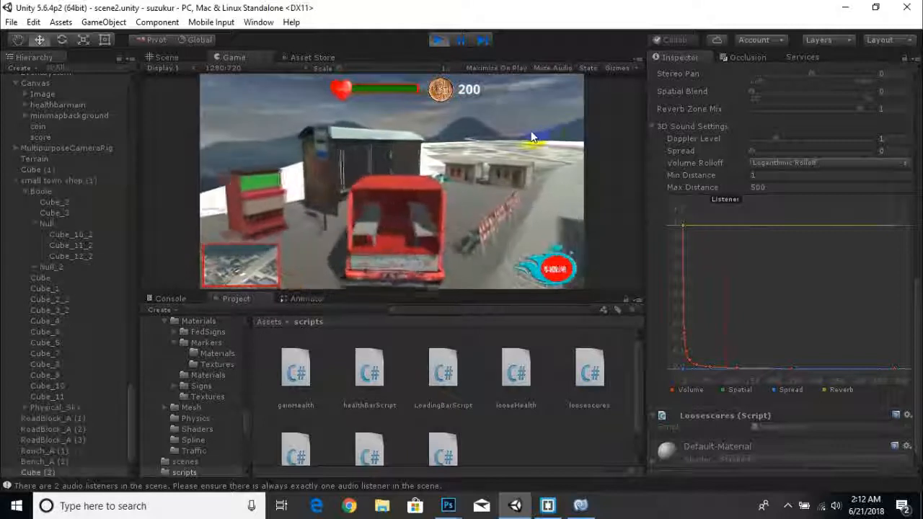
key(Down)
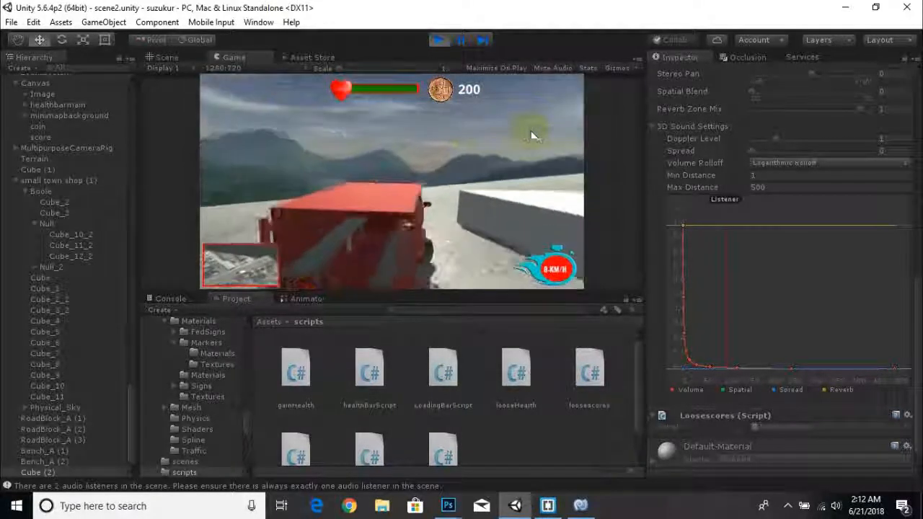
key(Up)
key(Up)
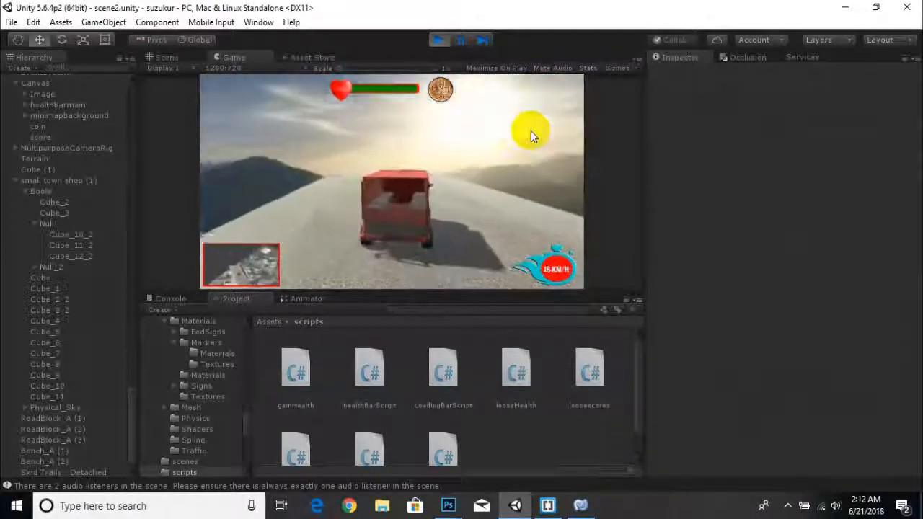
click(438, 40)
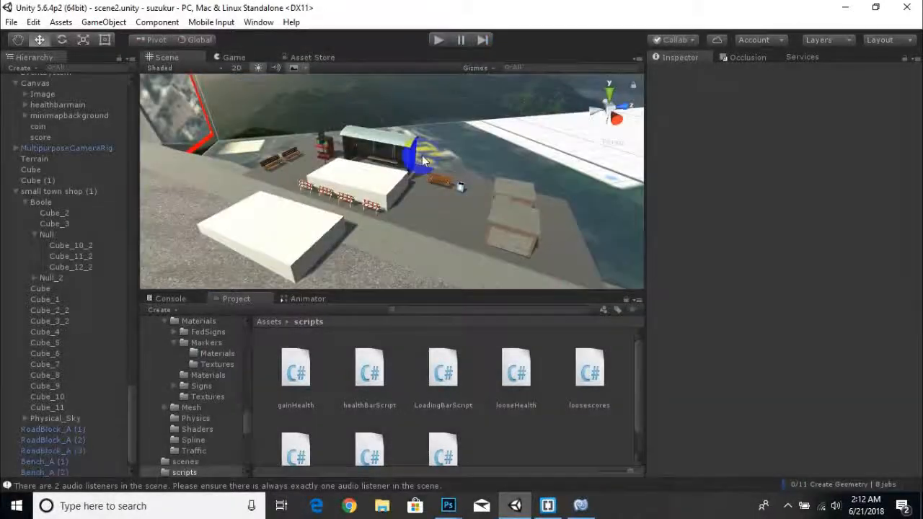
Rescale the road trigger cube into a long narrow block of about 2.40 by 1.90 by 9.73.
scroll(382, 243, down, 1)
alt+drag(354, 237, 529, 229)
click(430, 243)
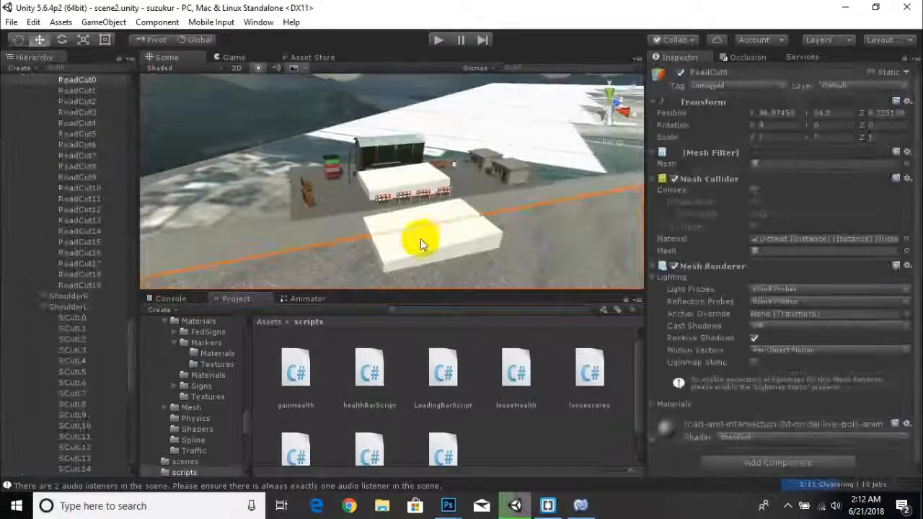
click(434, 243)
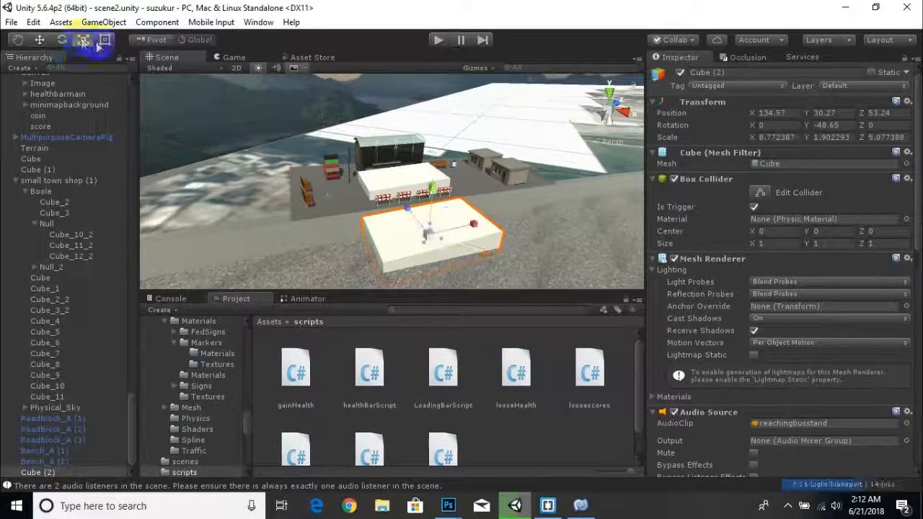
drag(476, 224, 450, 252)
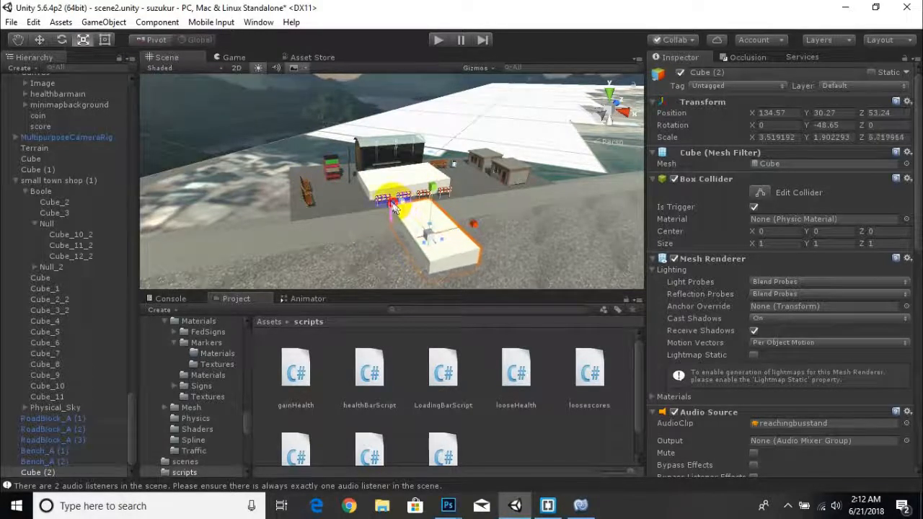
alt+drag(386, 202, 422, 194)
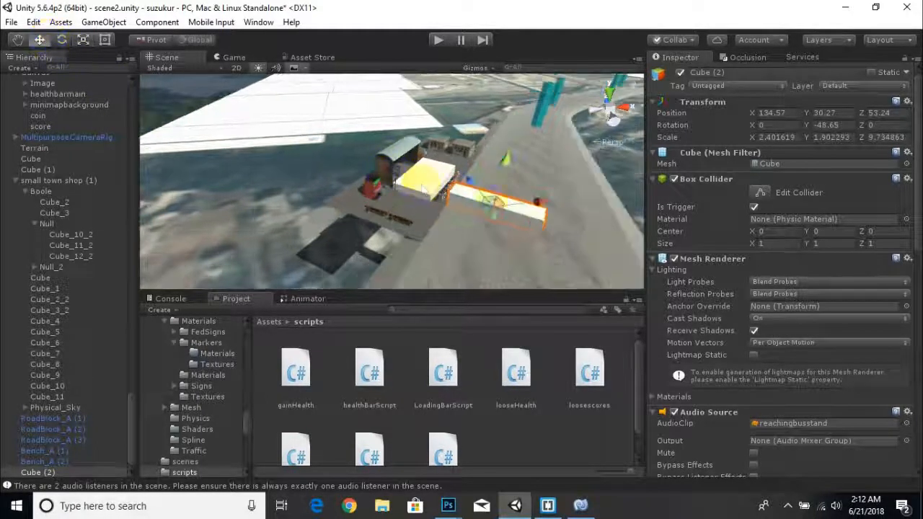
Delete the score-deducting trigger cube, Cube (2), from the scene.
click(49, 477)
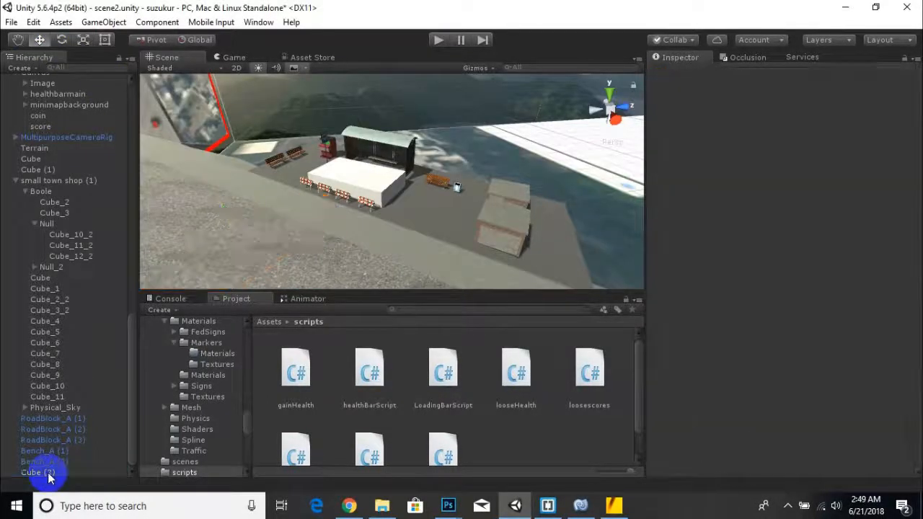
key(Delete)
alt+drag(432, 208, 362, 172)
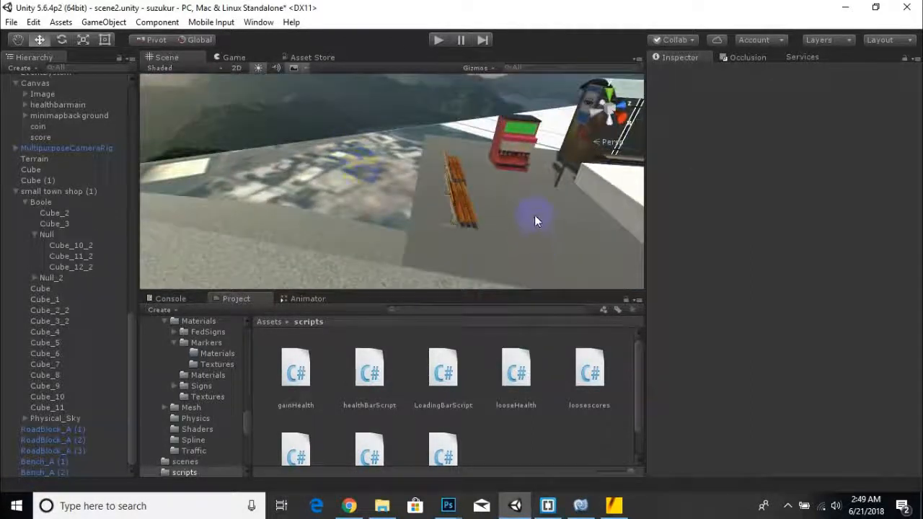
Try rotating the trigger cube in front of the bus shelter to about X -3.058, Y -48.191, Z -3.14.
click(534, 220)
key(f)
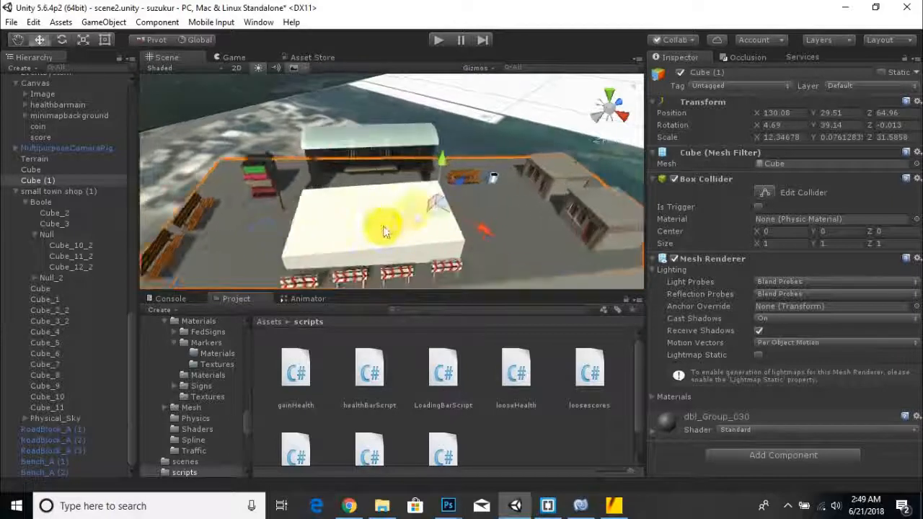
click(373, 209)
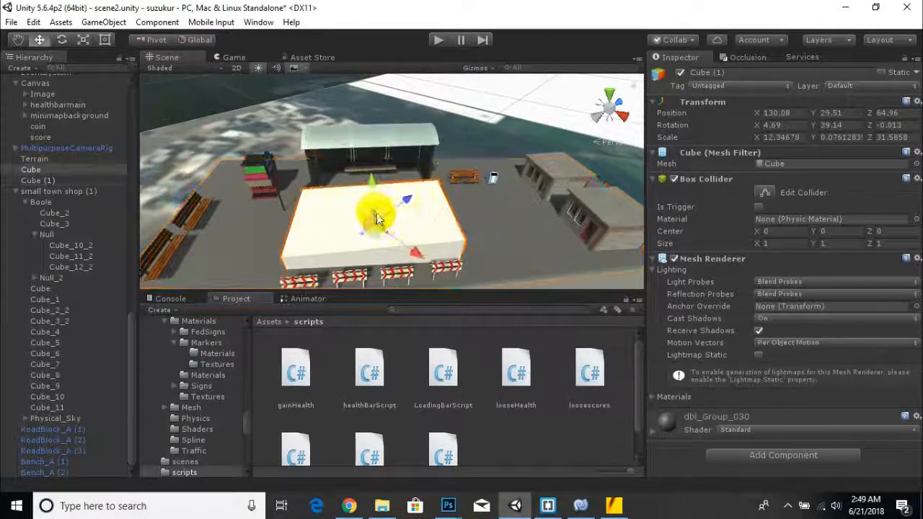
click(83, 40)
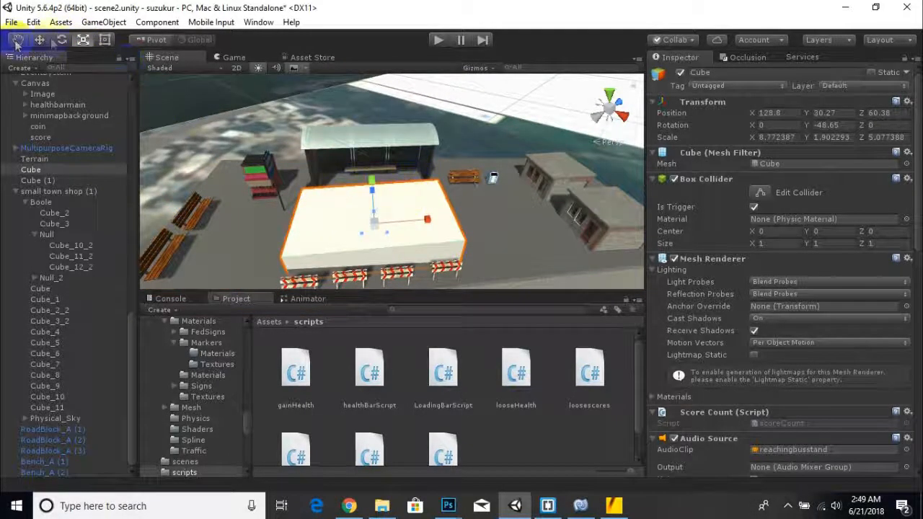
key(e)
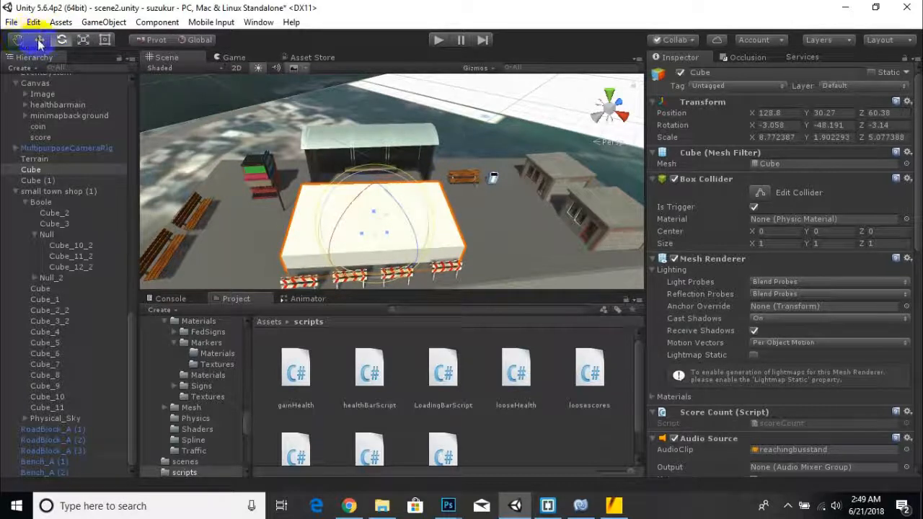
click(39, 40)
Duplicate the bus stop's ground slab and scale the copy into a thin strip of about 0.15 by 0.49 by 31.59.
click(530, 231)
click(469, 179)
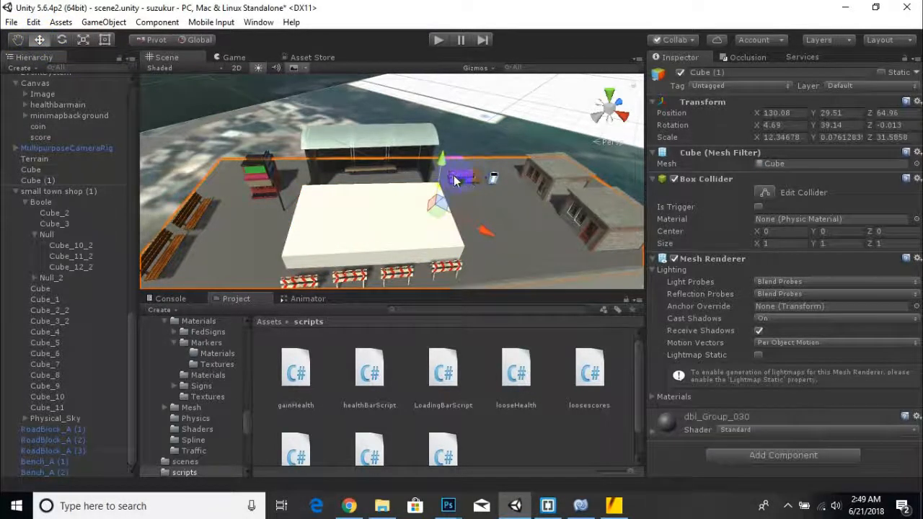
click(99, 42)
drag(435, 236, 450, 208)
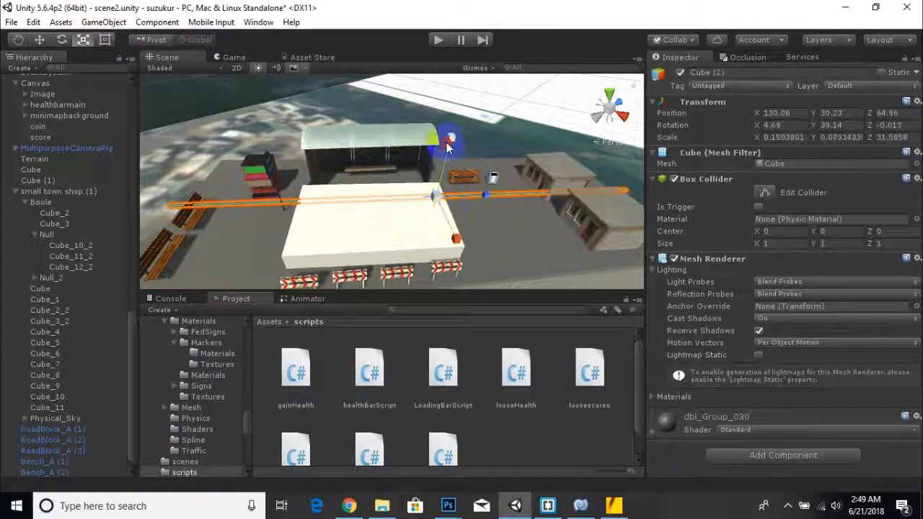
drag(450, 154, 447, 178)
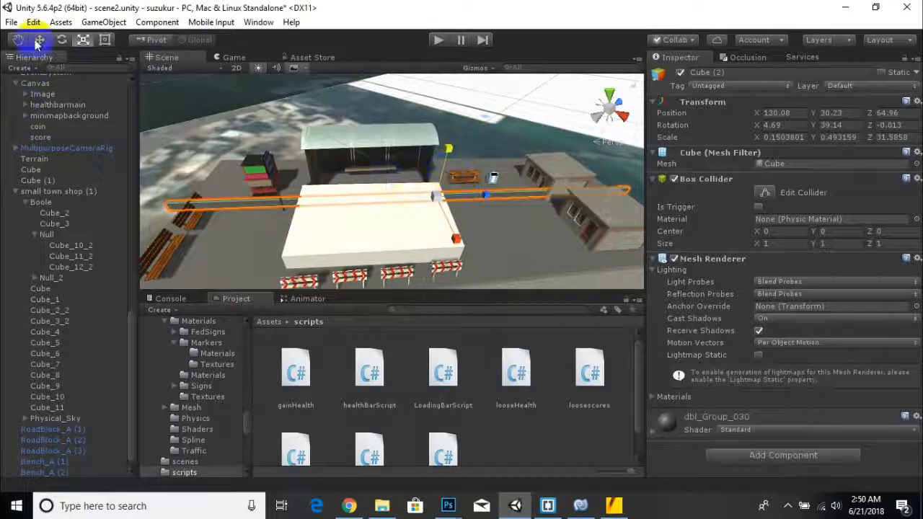
Move the thin strip to the ground slab's edge behind the shelter, at about X 125.57, Y 29.73, Z 68.49.
alt+drag(359, 207, 336, 184)
scroll(390, 184, up, 2)
drag(408, 163, 364, 169)
alt+drag(328, 181, 462, 144)
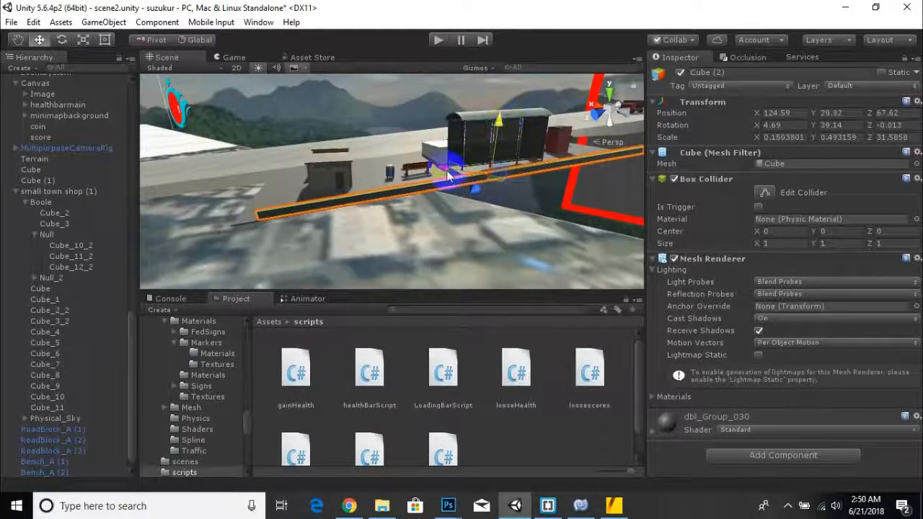
drag(450, 180, 437, 174)
drag(489, 120, 490, 123)
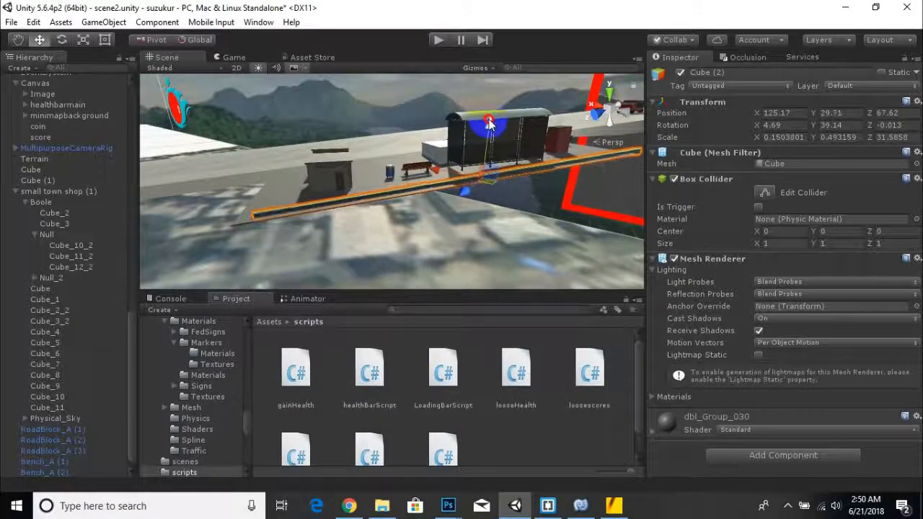
drag(436, 180, 267, 285)
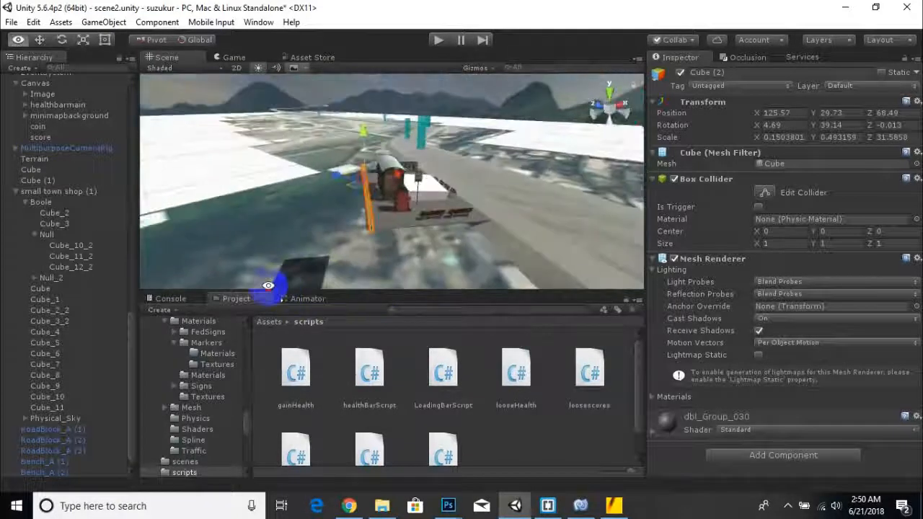
alt+drag(339, 247, 298, 276)
alt+drag(242, 278, 334, 252)
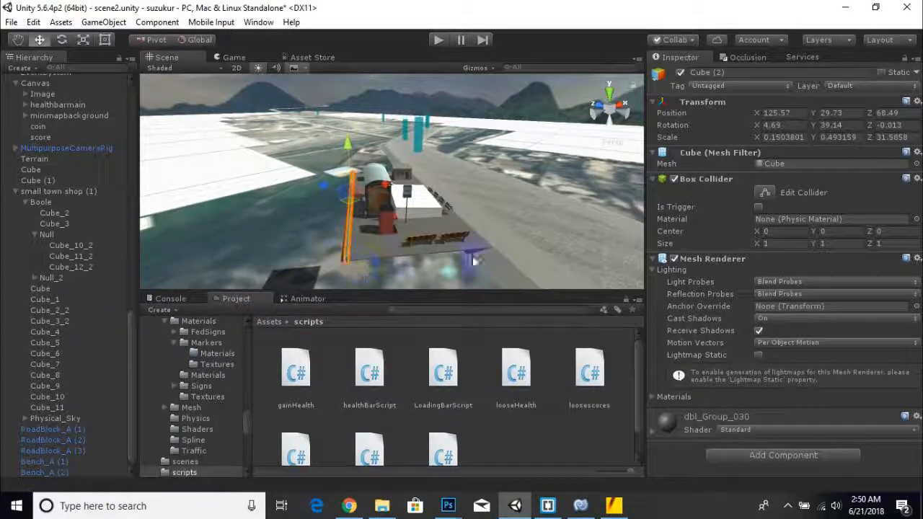
Duplicate the strip behind the shelter, rotate the copy to about Y -42.458 and shorten it to about 15.07.
key(ctrl+d)
drag(326, 190, 357, 199)
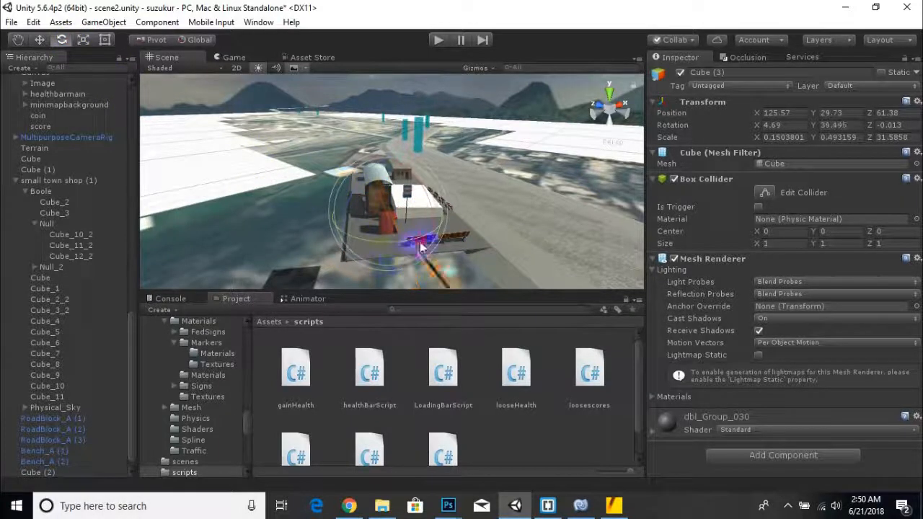
drag(422, 247, 569, 234)
click(83, 39)
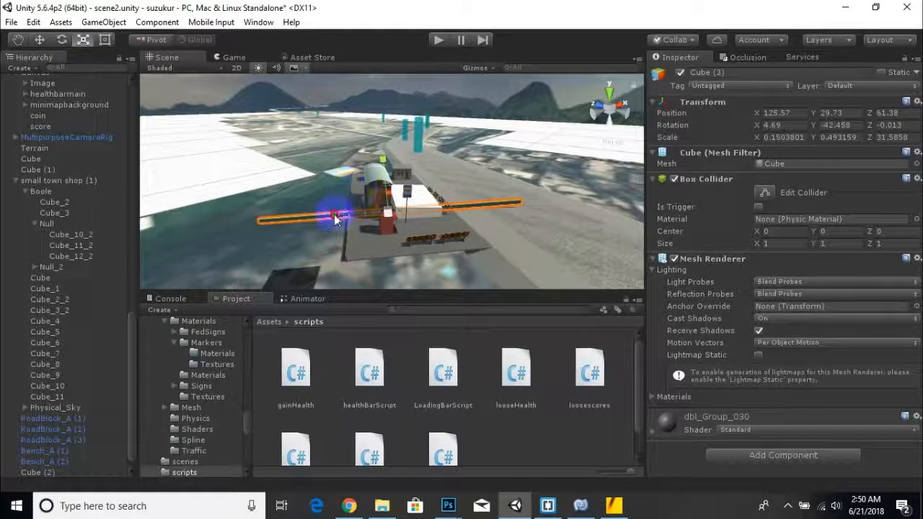
Move the shorter strip to the slab's side edge beside the benches, at about X 117.97, Y 31.35, Z 53.74.
click(39, 40)
drag(390, 200, 388, 228)
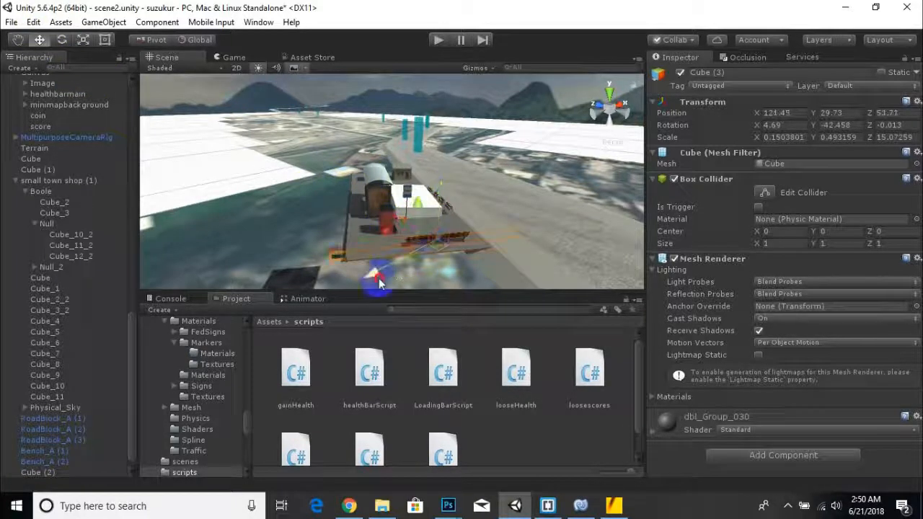
scroll(425, 203, up, 5)
middle_drag(411, 258, 372, 189)
drag(372, 189, 374, 181)
drag(409, 147, 318, 220)
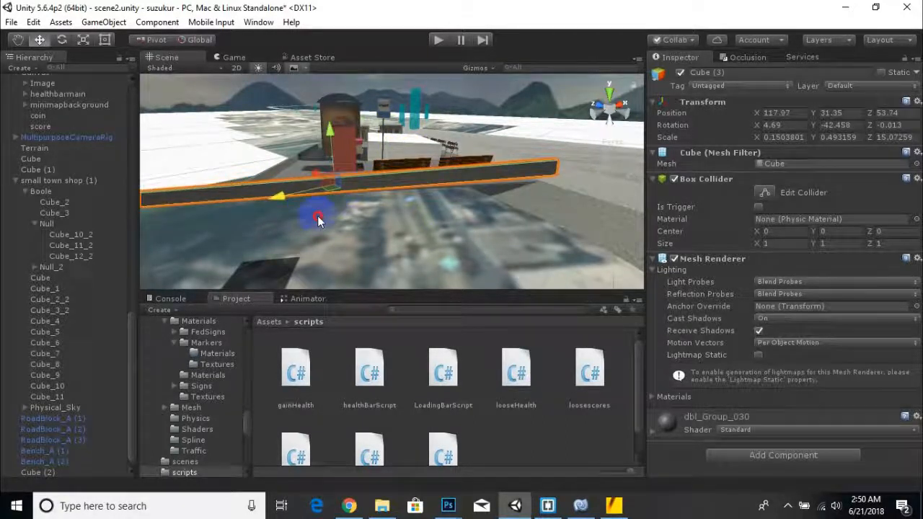
Shorten the strip beside the benches to about 10.77 and rotate it to about X -1.199, Y -48.151, Z 5.306.
click(87, 42)
click(44, 44)
alt+drag(325, 175, 306, 287)
drag(326, 229, 331, 229)
alt+drag(335, 286, 524, 211)
key(e)
alt+drag(532, 219, 470, 115)
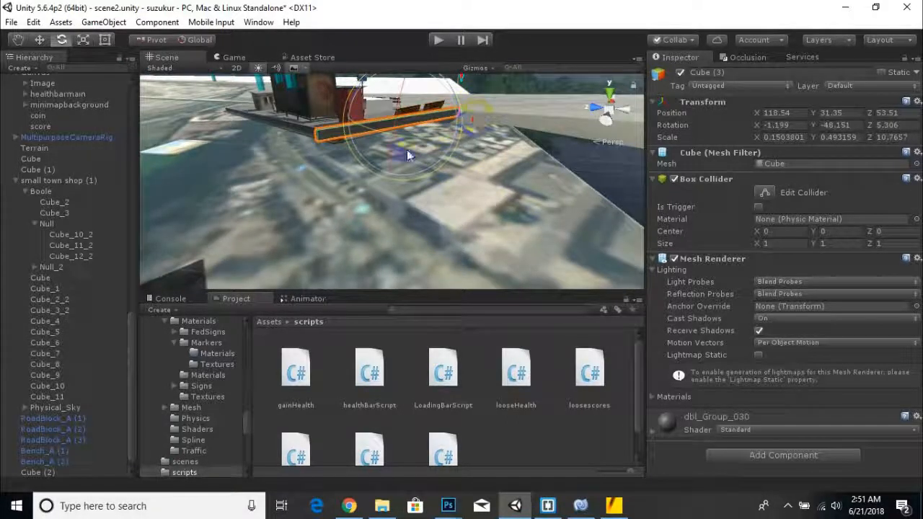
Rotate the strip beside the benches to about X -0.696, Y -53.242, Z 5.816 and move it to about X 119.62, Y 31.31, Z 53.32.
drag(429, 139, 429, 140)
click(40, 41)
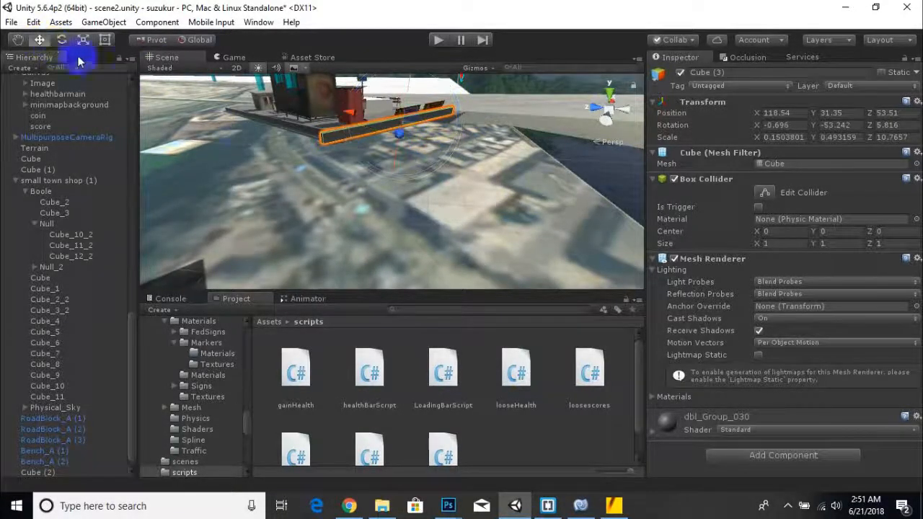
scroll(391, 175, down, 3)
alt+drag(390, 175, 529, 253)
drag(452, 196, 301, 133)
Refine the benches' strip to rotation about X -0.045, Y -51.672, Z 6.333 and position about X 119.85, Y 31.02, Z 53.16.
alt+drag(248, 160, 444, 195)
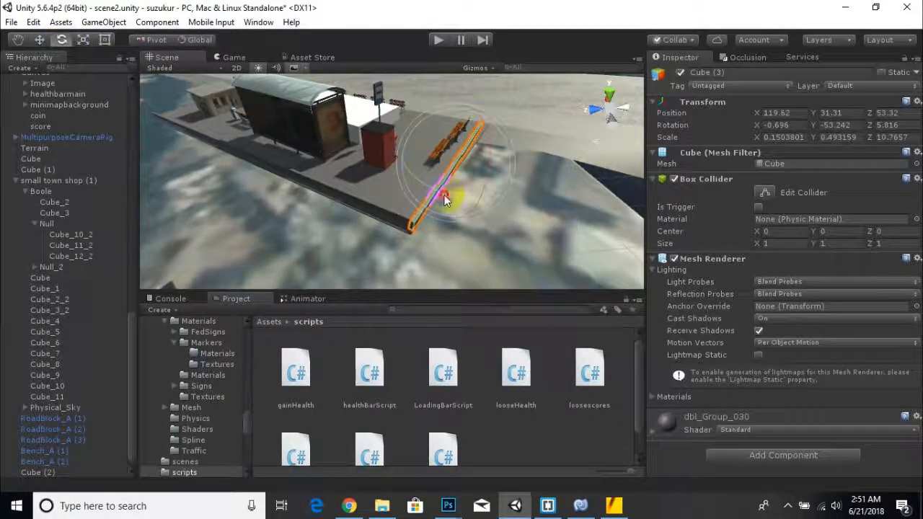
click(41, 40)
alt+drag(303, 169, 332, 128)
key(e)
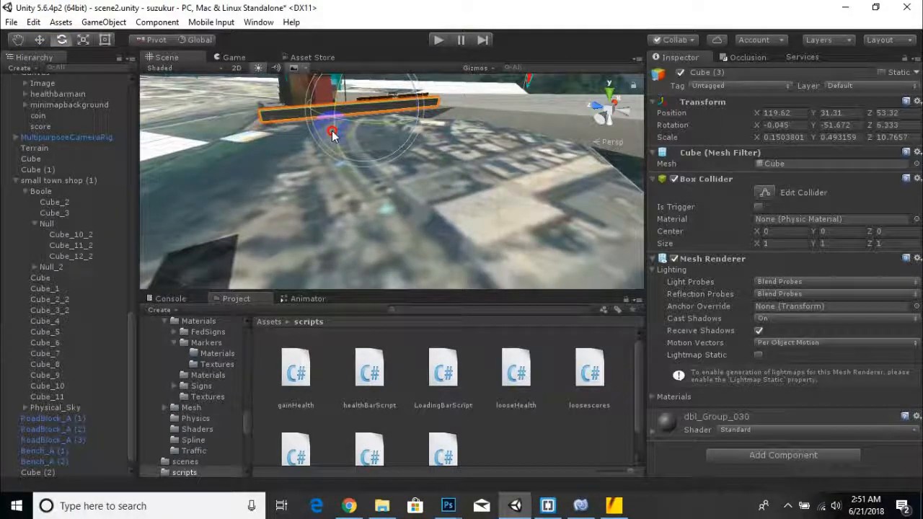
click(45, 42)
key(Up)
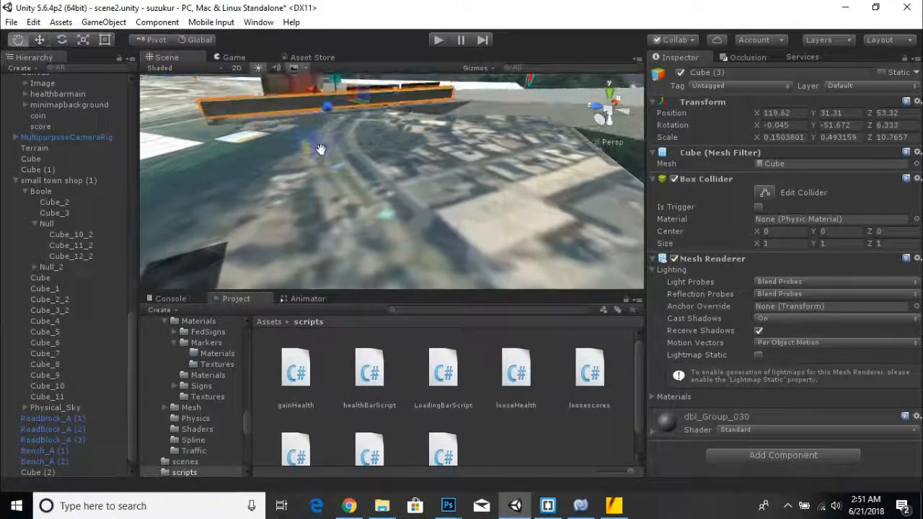
drag(357, 93, 418, 155)
scroll(358, 104, up, 3)
alt+drag(372, 126, 377, 132)
drag(427, 157, 218, 138)
Duplicate the benches' strip and move the copy to the slab's opposite end by the shops, at about X 139.7, Y 28.69, Z 77.27.
key(ctrl+d)
scroll(219, 140, down, 5)
middle_drag(281, 133, 434, 229)
drag(434, 229, 460, 144)
key(ctrl+z)
drag(388, 270, 127, 188)
drag(225, 215, 485, 125)
alt+drag(332, 166, 526, 153)
drag(484, 117, 482, 128)
drag(423, 193, 580, 235)
middle_drag(581, 235, 438, 205)
scroll(408, 189, up, 10)
drag(348, 90, 290, 189)
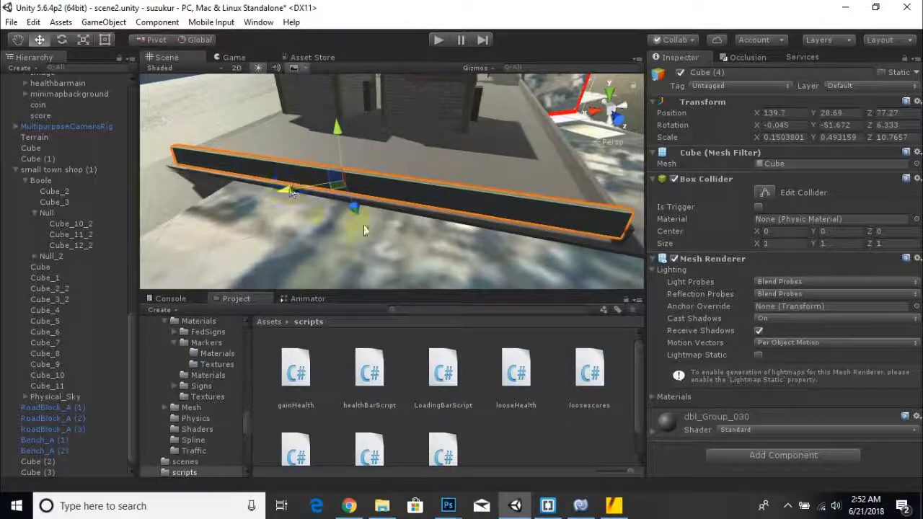
Fine-tune the shop-end strip's position on the slab edge to about X 139.44, Y 28.46, Z 77.21.
drag(354, 208, 352, 211)
drag(337, 137, 341, 144)
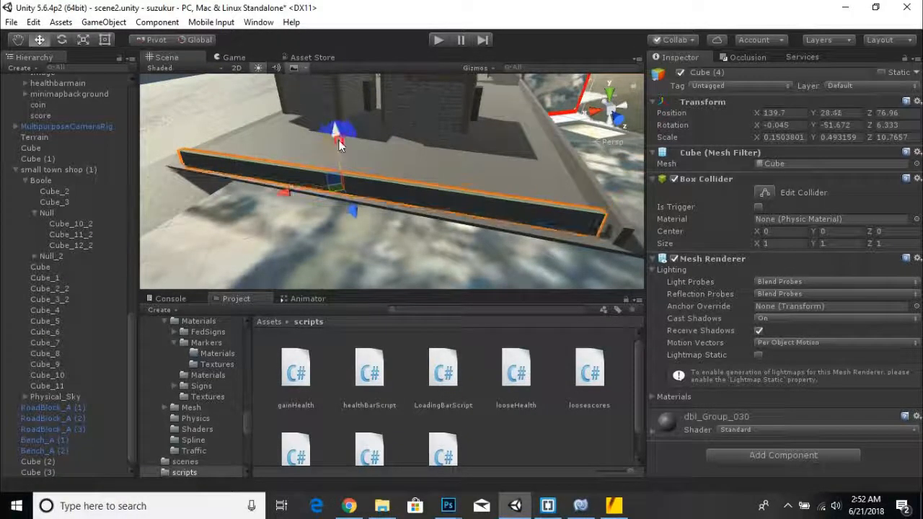
drag(286, 198, 286, 199)
drag(367, 207, 369, 210)
drag(294, 196, 292, 192)
Lengthen the shop-end strip to about 11.54, shift it to about X 139.59, Z 77.03 and rotate it to about Y -50.806.
click(84, 42)
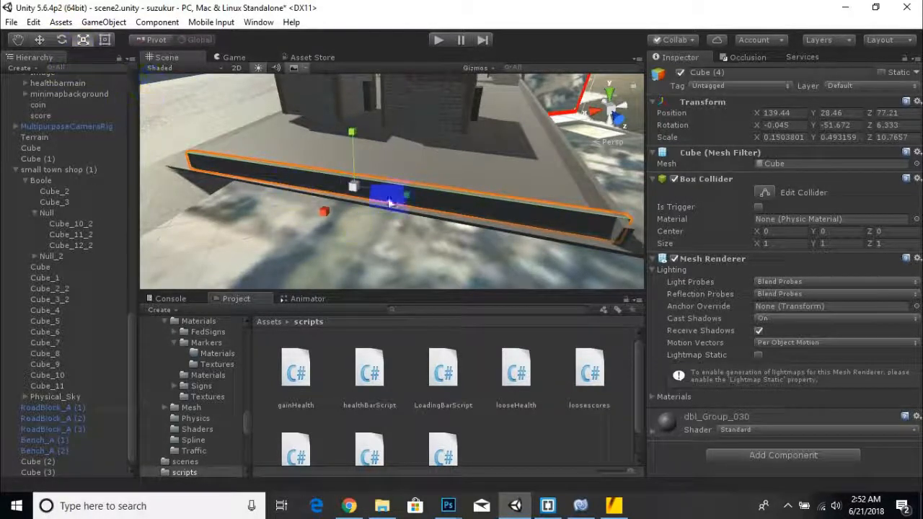
drag(404, 201, 408, 196)
click(39, 41)
drag(302, 199, 355, 218)
key(f)
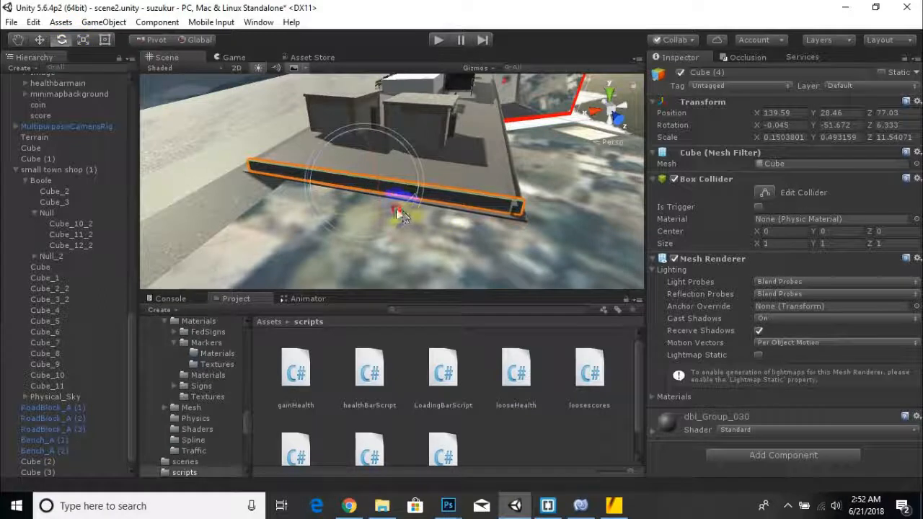
Apply the Color_A12 material from the customassets Materials folder to the strip beside the benches.
click(559, 208)
scroll(570, 237, down, 2)
alt+drag(575, 253, 373, 219)
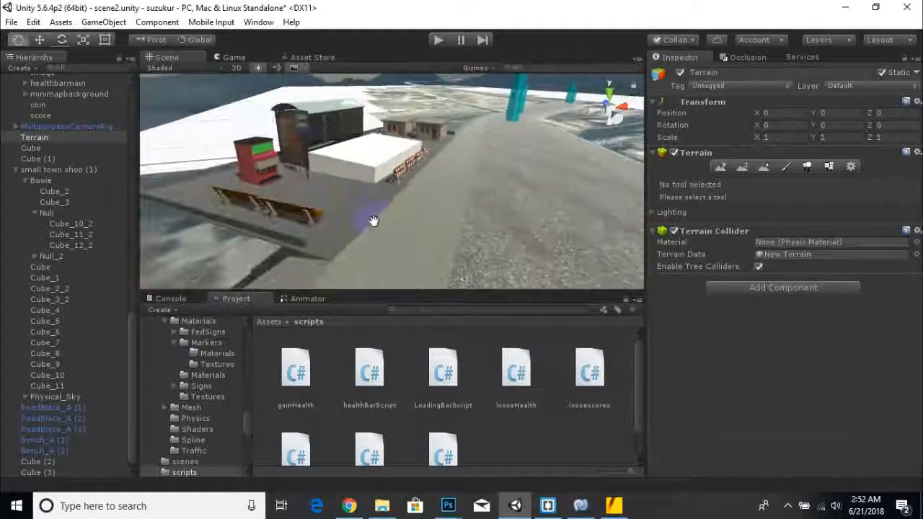
click(269, 322)
scroll(441, 401, up, 4)
double_click(440, 363)
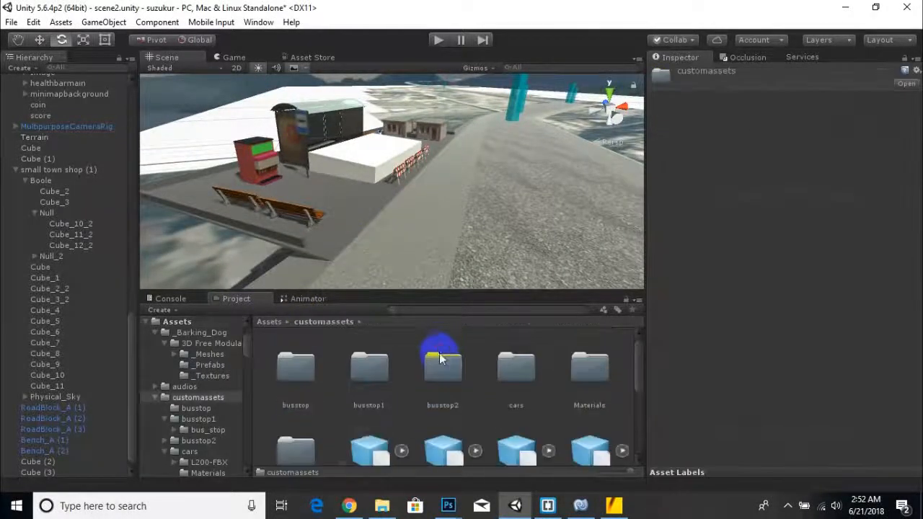
scroll(554, 367, down, 2)
double_click(592, 367)
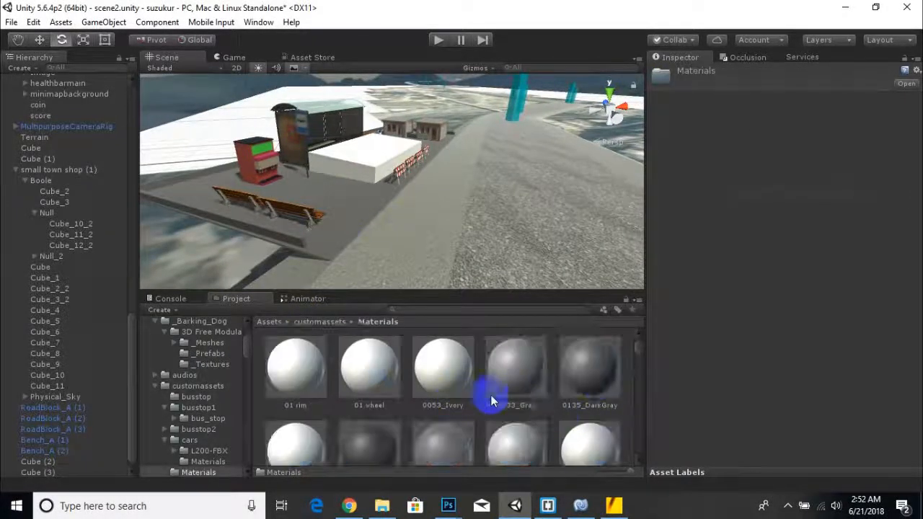
scroll(464, 407, down, 5)
drag(278, 420, 287, 240)
Try to apply Color_A12 to the strip behind the shelter, and undo the material assignment.
scroll(328, 250, down, 2)
middle_drag(313, 246, 411, 254)
drag(288, 415, 356, 202)
click(356, 202)
key(ctrl+z)
key(ctrl+z)
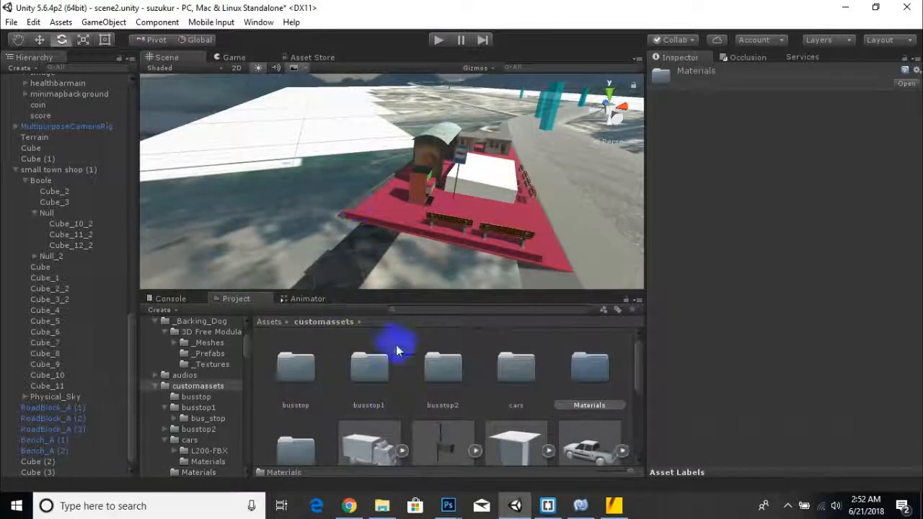
Reopen the customassets Materials folder and apply Color_A12 to the long strip behind the shelter.
scroll(402, 226, down, 1)
scroll(363, 382, down, 1)
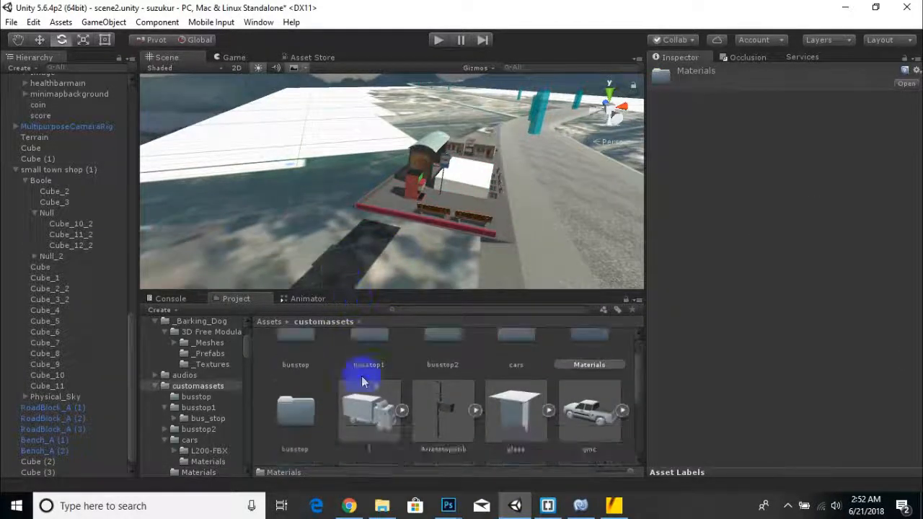
double_click(598, 348)
scroll(367, 379, down, 3)
drag(295, 382, 363, 202)
drag(362, 197, 341, 201)
scroll(340, 202, up, 5)
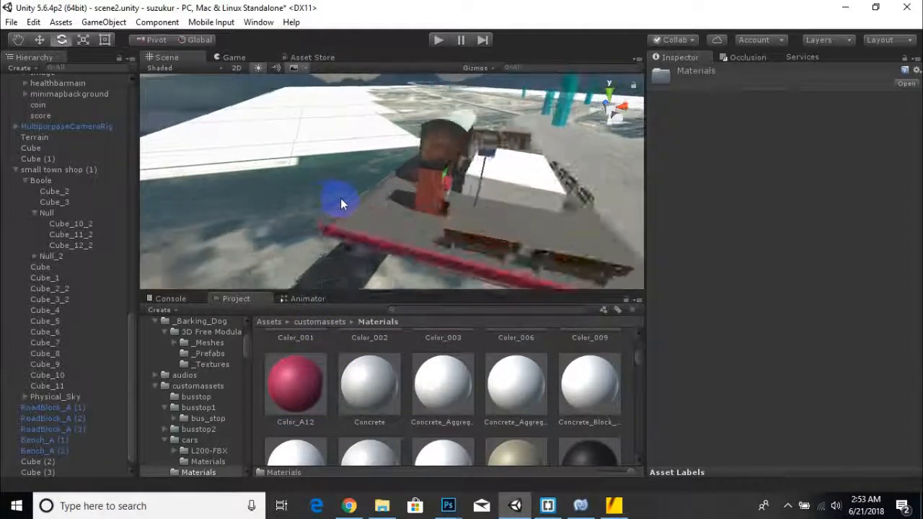
click(337, 209)
drag(289, 402, 297, 384)
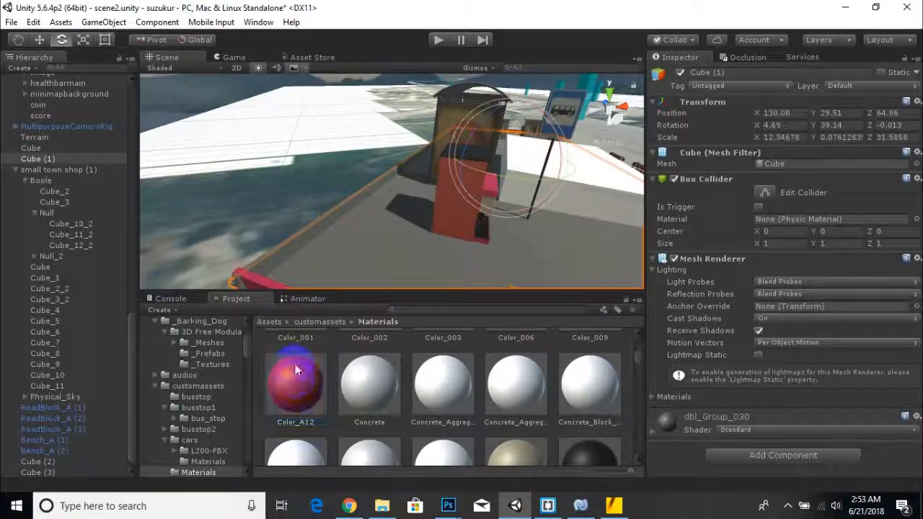
scroll(228, 234, down, 2)
alt+drag(229, 235, 268, 248)
click(424, 249)
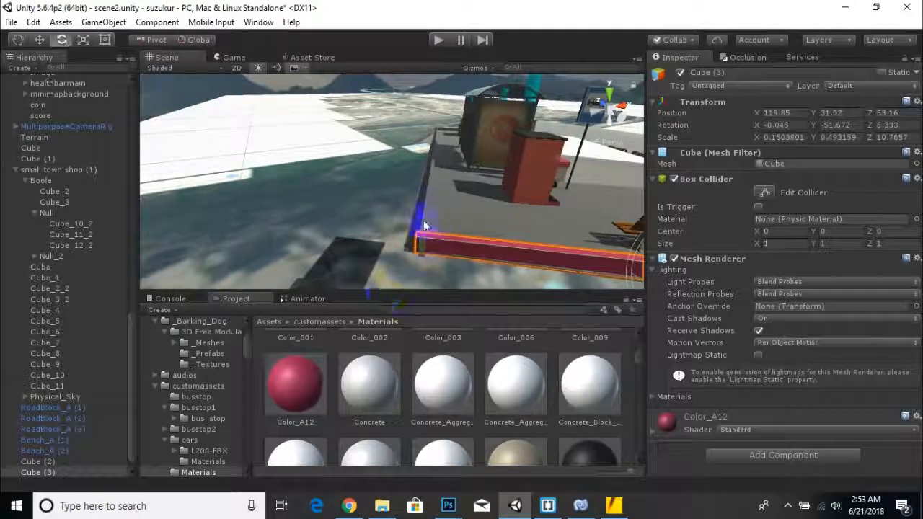
click(426, 224)
Apply the Color_A12 material to the strip at the shop end of the slab.
alt+drag(426, 225, 319, 213)
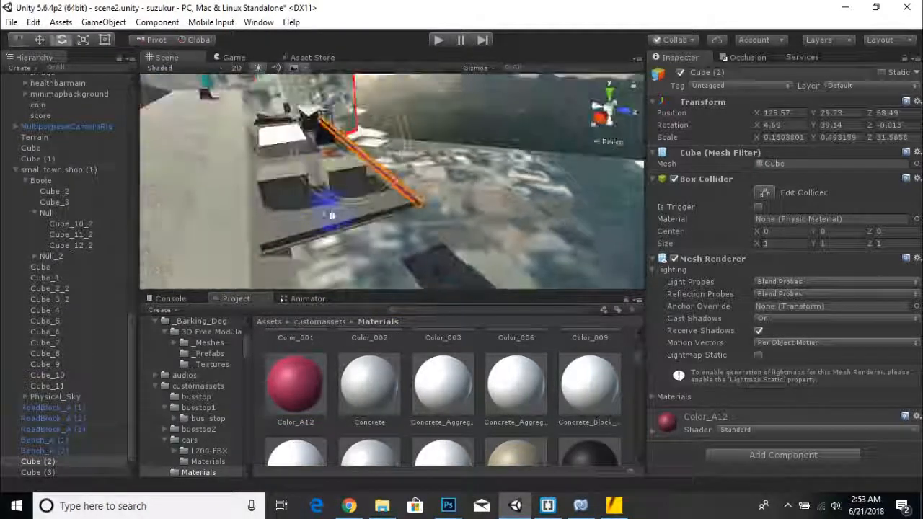
click(326, 234)
alt+drag(328, 235, 414, 238)
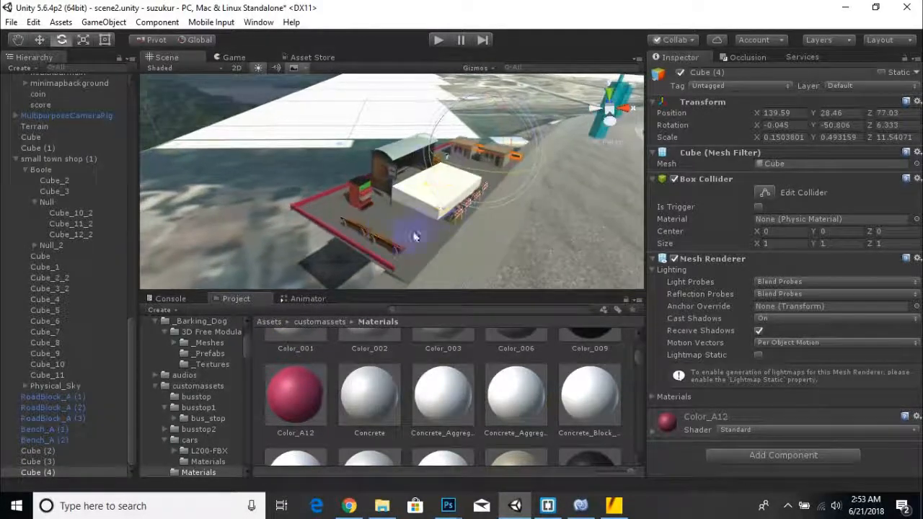
click(243, 195)
Duplicate the bus stop's sign and move the copy beyond the benches, to about X 3.52, Y 1.87, Z 6.39.
click(393, 182)
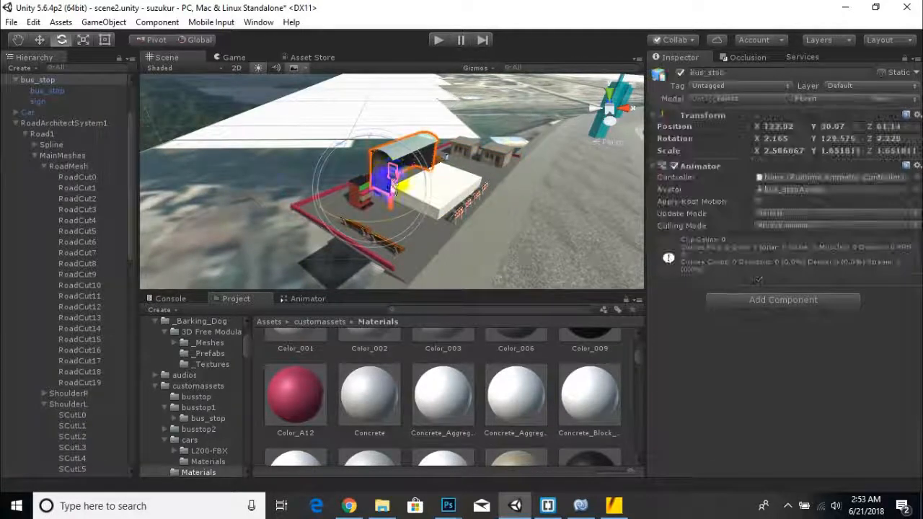
click(37, 101)
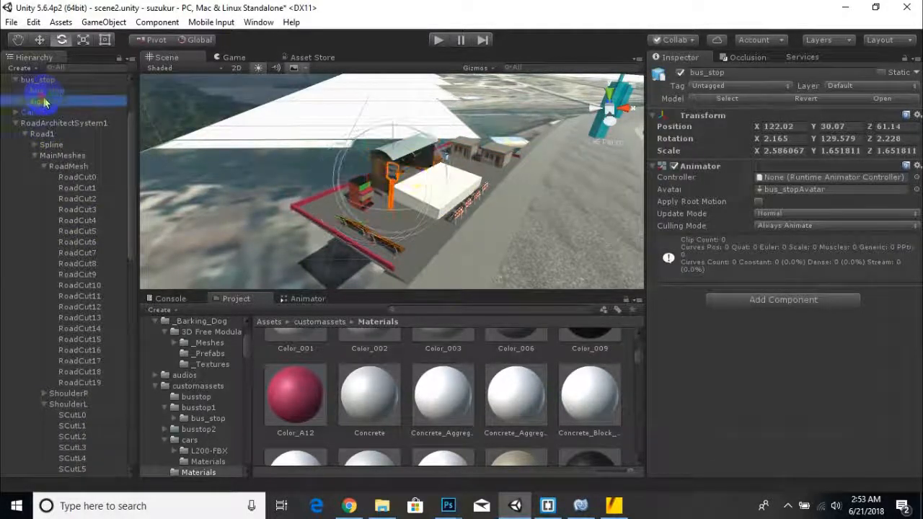
click(39, 40)
scroll(382, 197, up, 5)
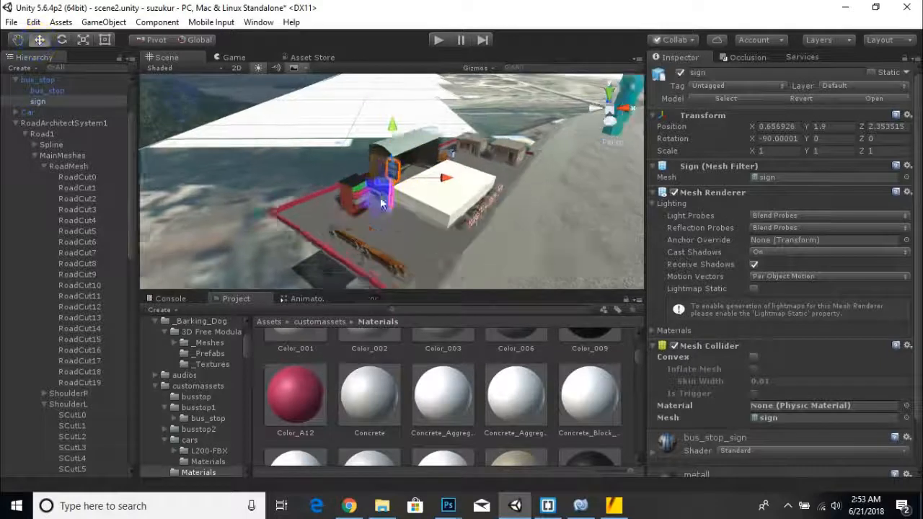
drag(394, 193, 449, 196)
key(ctrl+d)
right_drag(449, 195, 484, 230)
drag(484, 231, 386, 186)
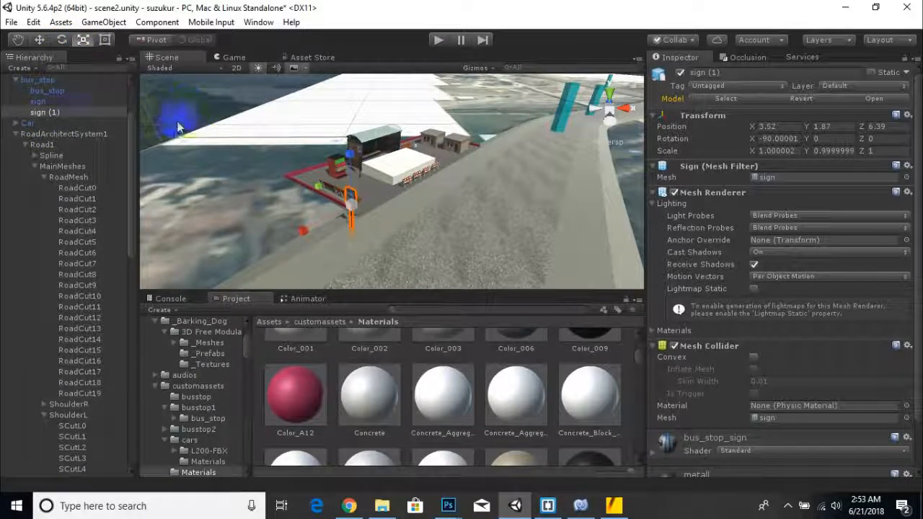
Raise the duplicated sign to about Y 2.29 and rotate it to about X -91.378, Y 31.393, Z -57.012 to face the road.
right_drag(332, 202, 363, 223)
drag(363, 223, 309, 163)
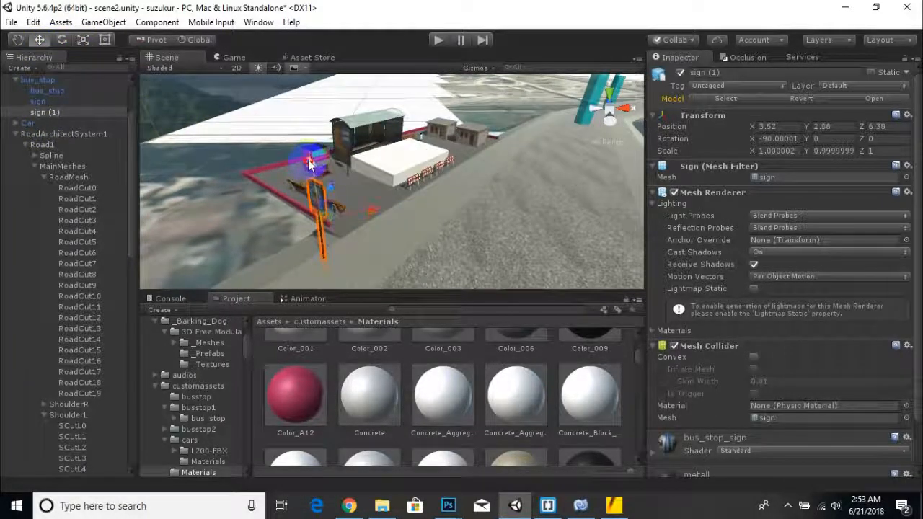
click(62, 40)
drag(365, 242, 390, 238)
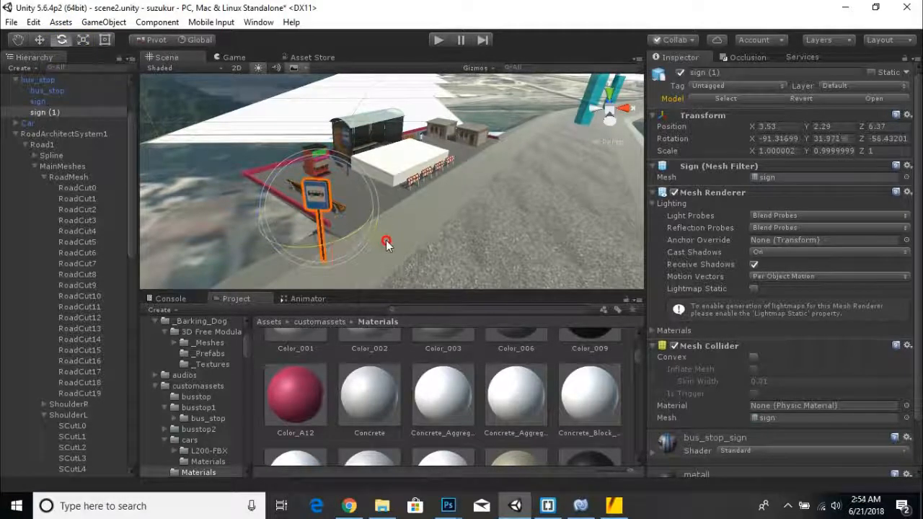
Examine the duplicated sign's placement and facing beside the benches and the road.
click(200, 167)
middle_drag(216, 181, 350, 216)
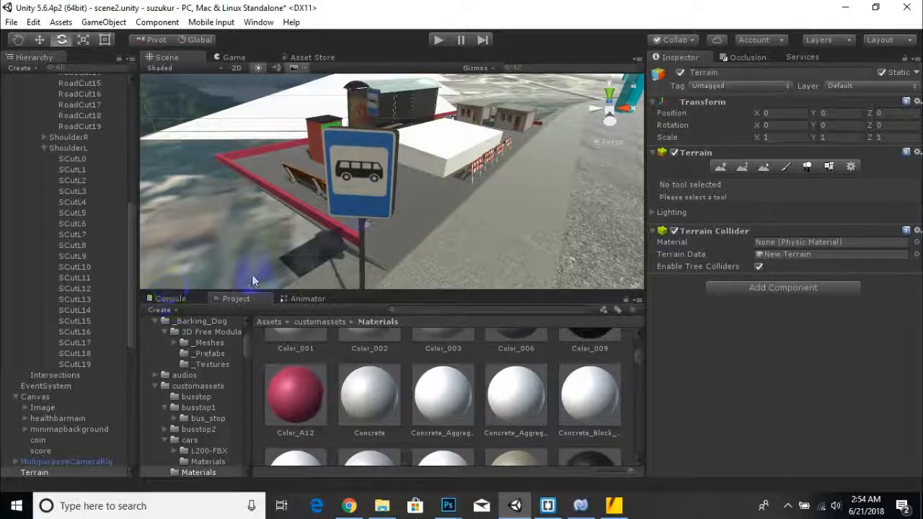
click(185, 93)
click(40, 39)
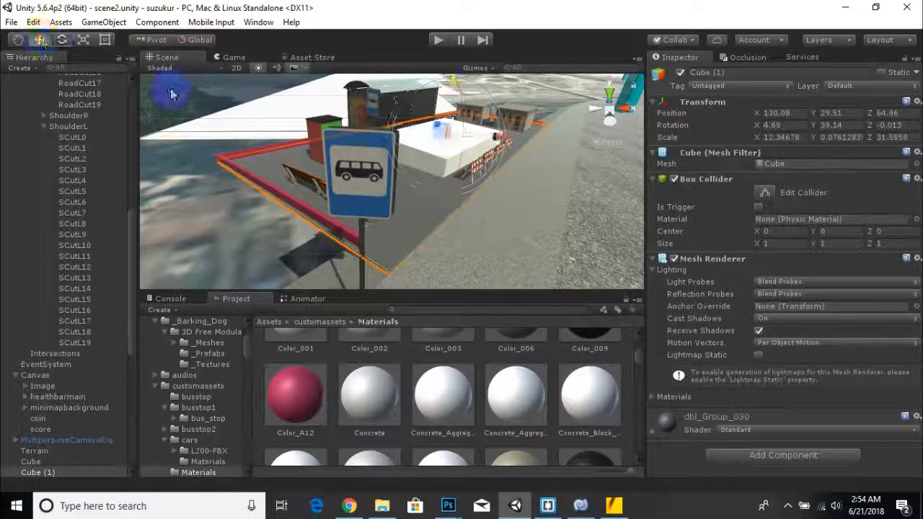
click(369, 189)
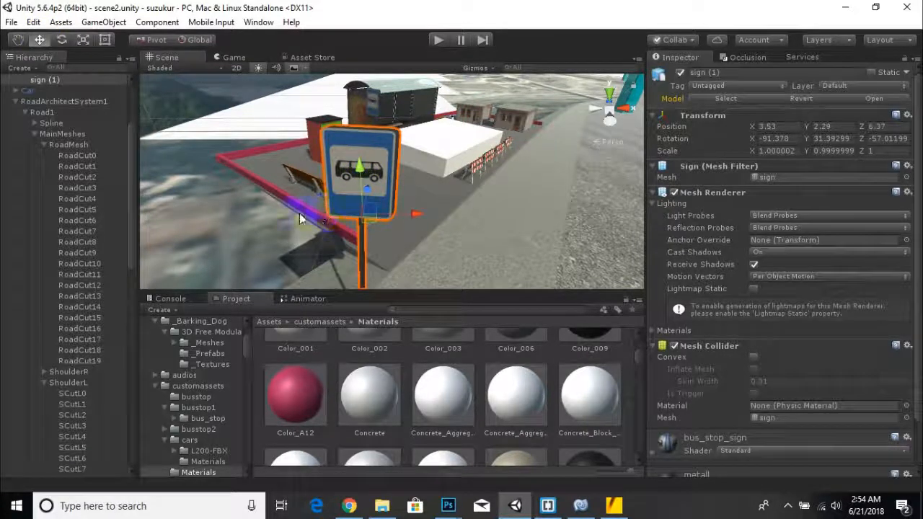
scroll(301, 218, down, 5)
right_drag(301, 219, 406, 370)
click(530, 259)
Bring up Photoshop, switch to Chrome and open google.com in a new tab.
click(449, 505)
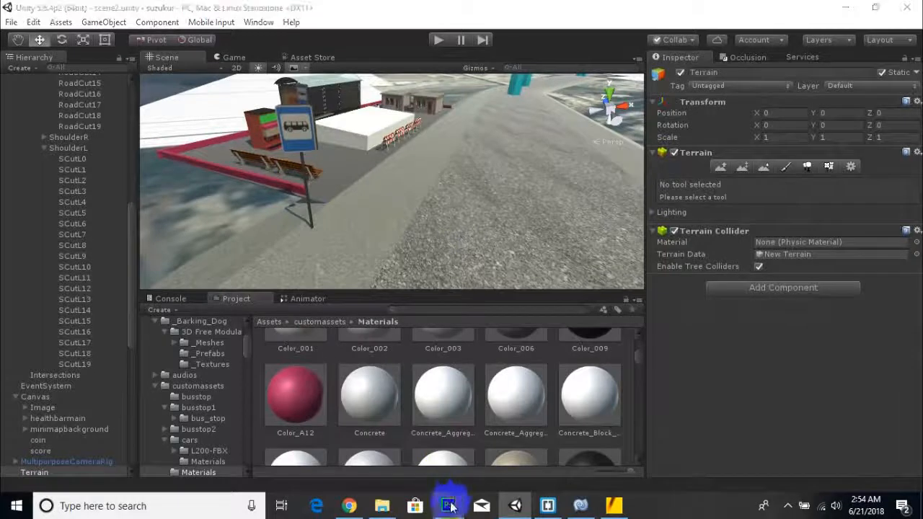
click(422, 458)
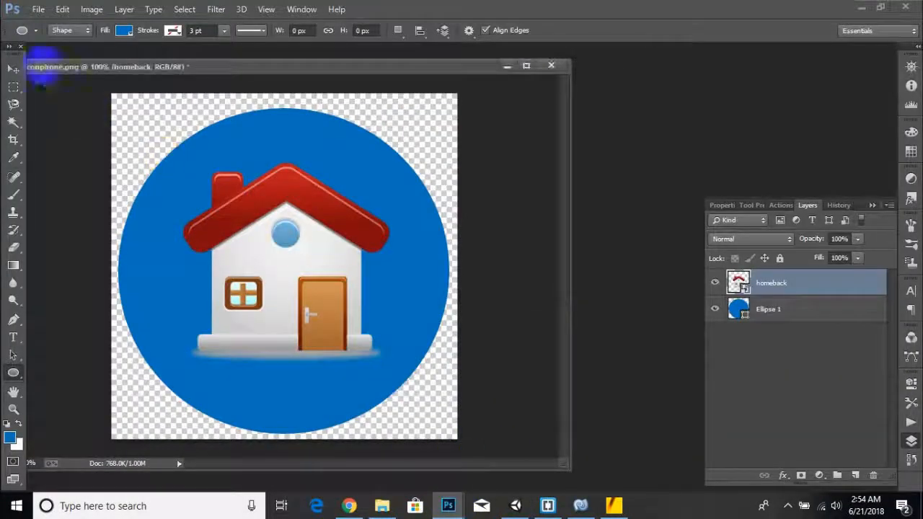
click(349, 505)
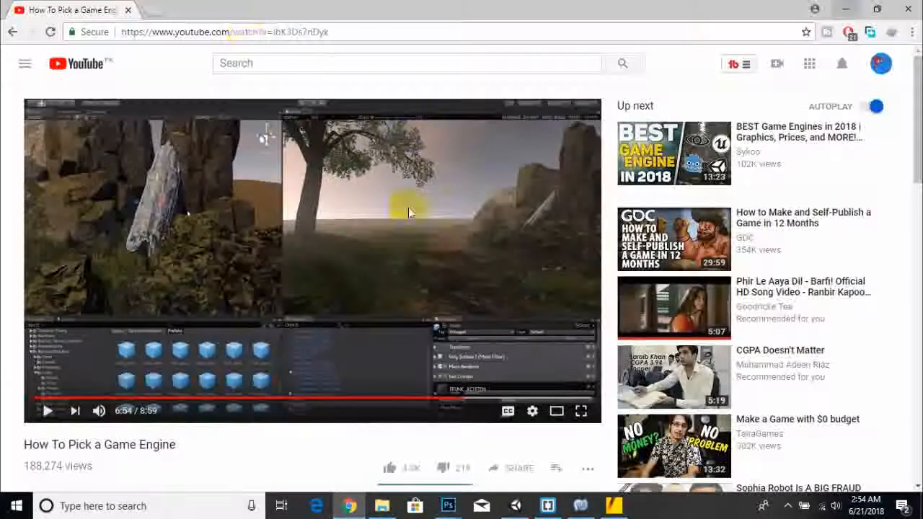
click(155, 11)
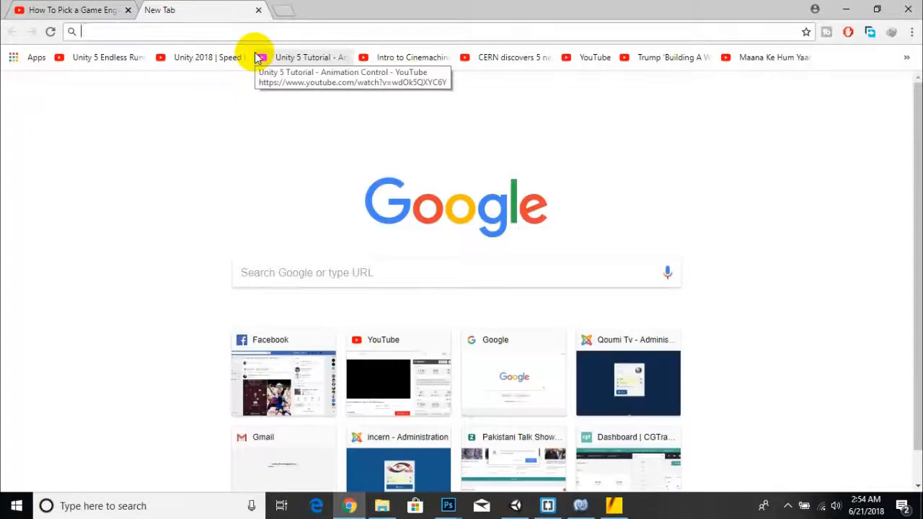
text(google.com)
click(256, 58)
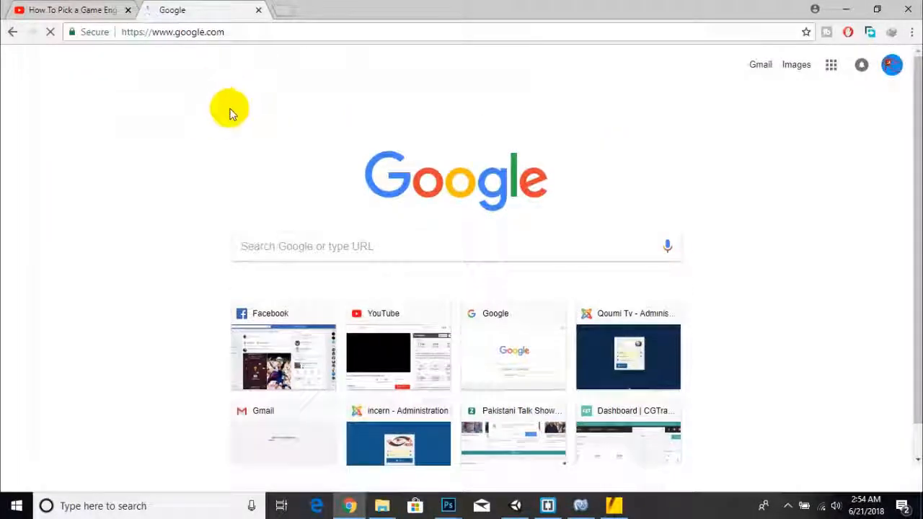
Search Google Images for "stand".
click(799, 66)
click(350, 270)
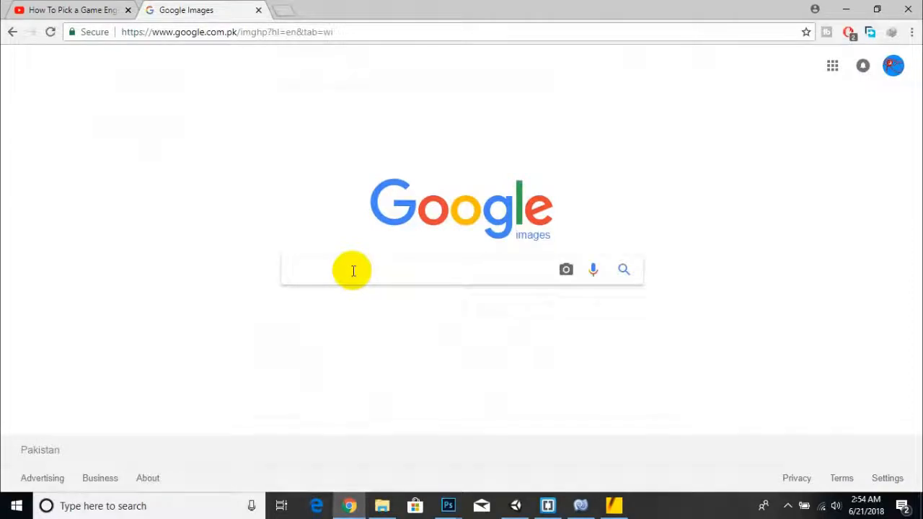
text(stand)
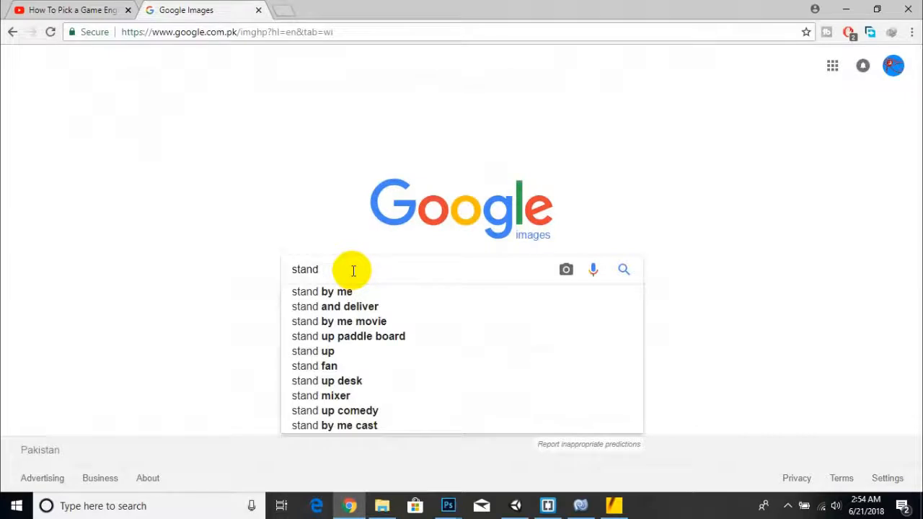
key(Return)
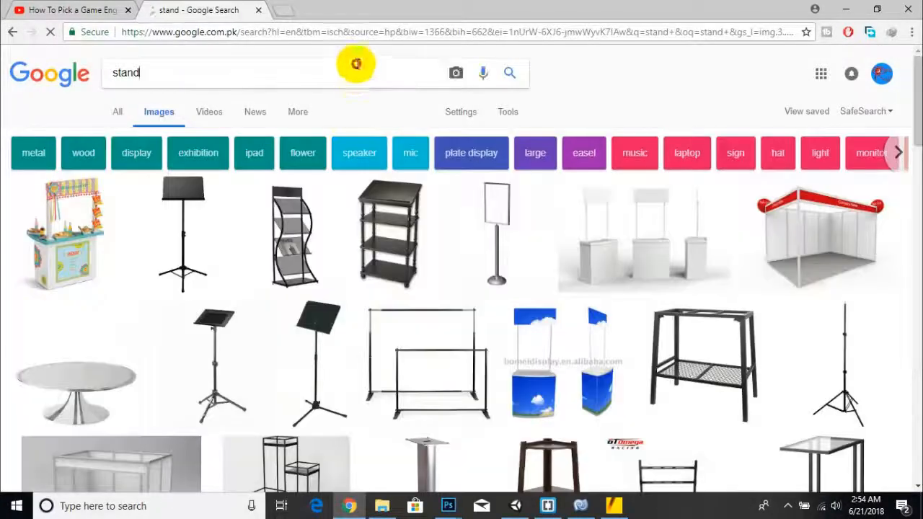
text(pn)
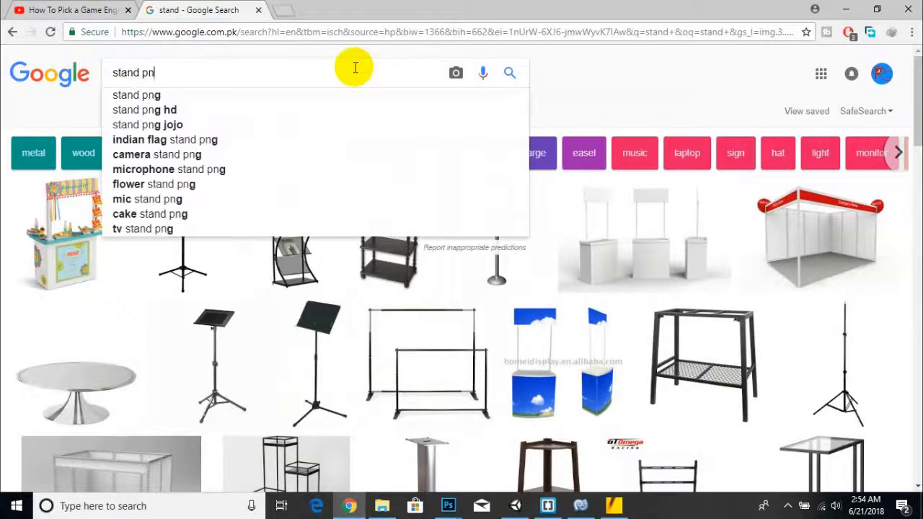
text(f)
drag(295, 75, 82, 77)
text(atop)
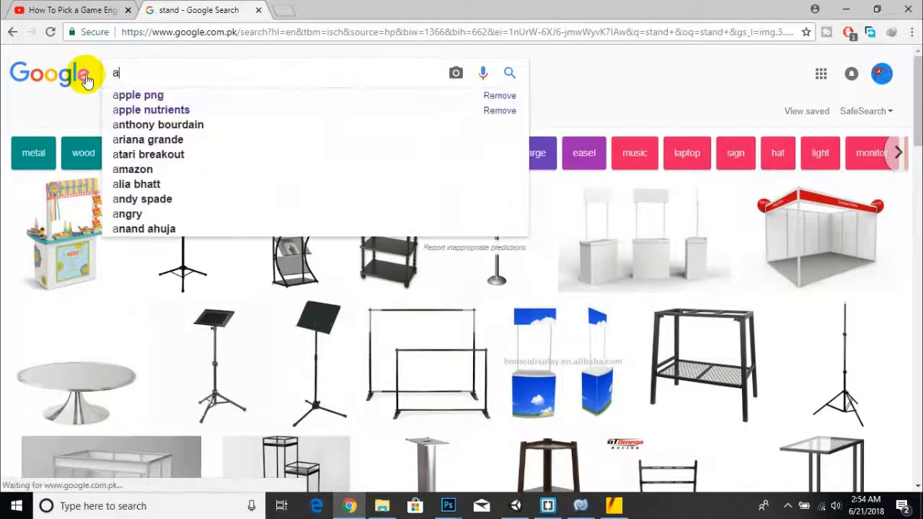
key(BackSpace)
key(BackSpace)
key(BackSpace)
key(BackSpace)
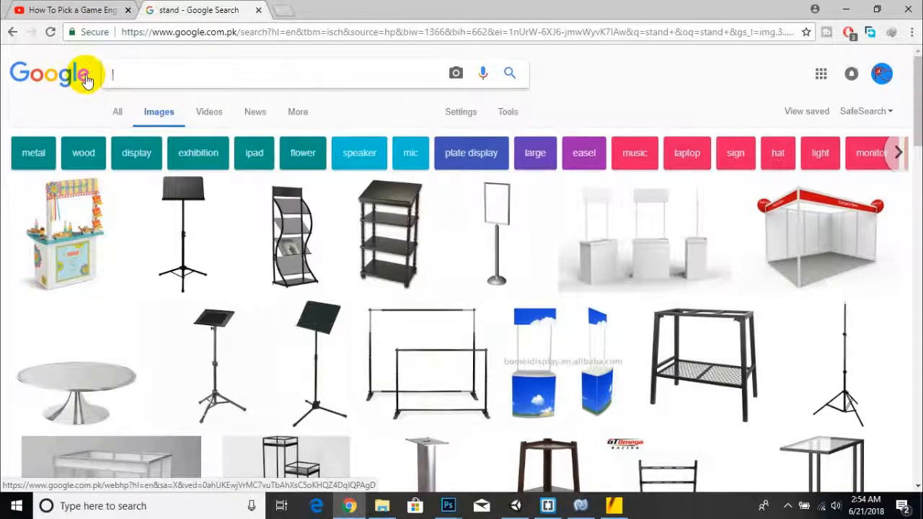
Search Google Images for "passengers stop png icon".
text(passengers )
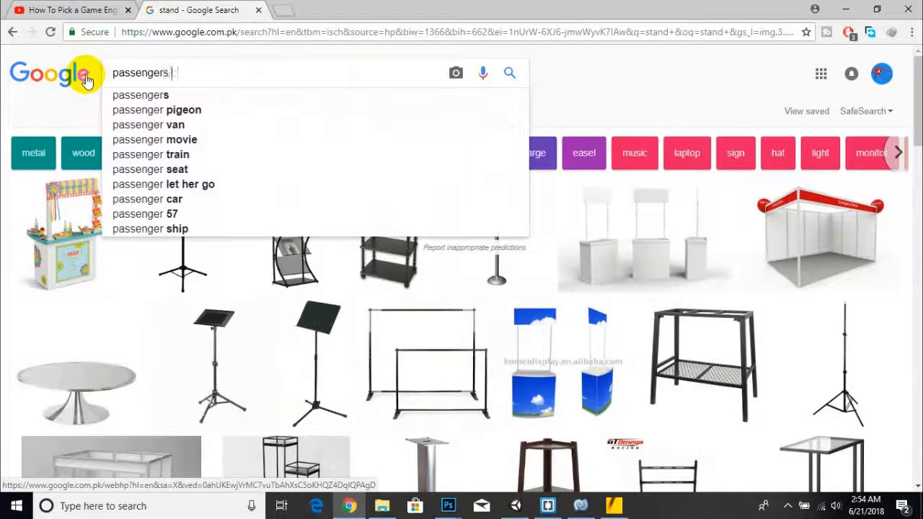
text(png)
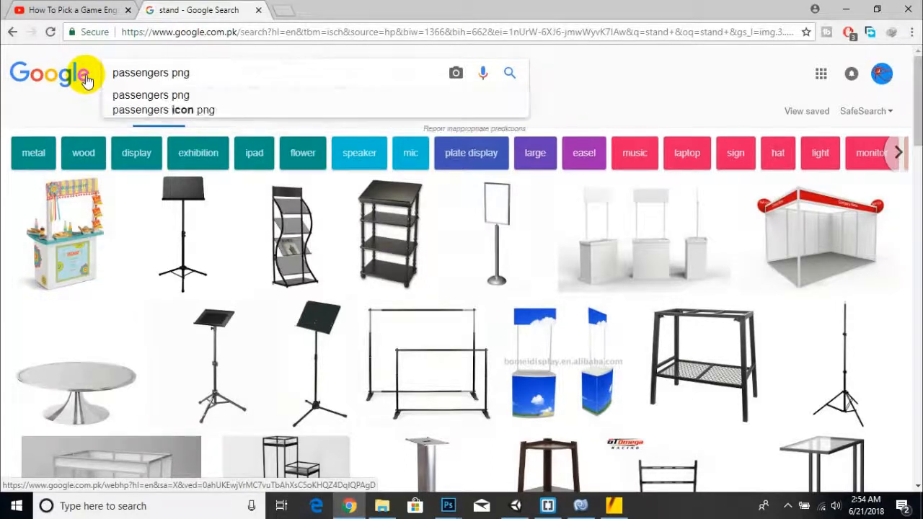
text( icon)
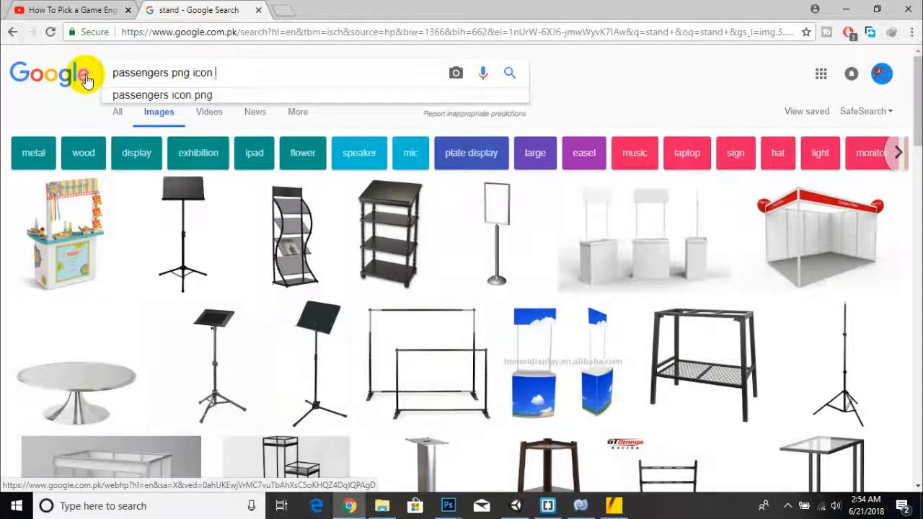
text(stro)
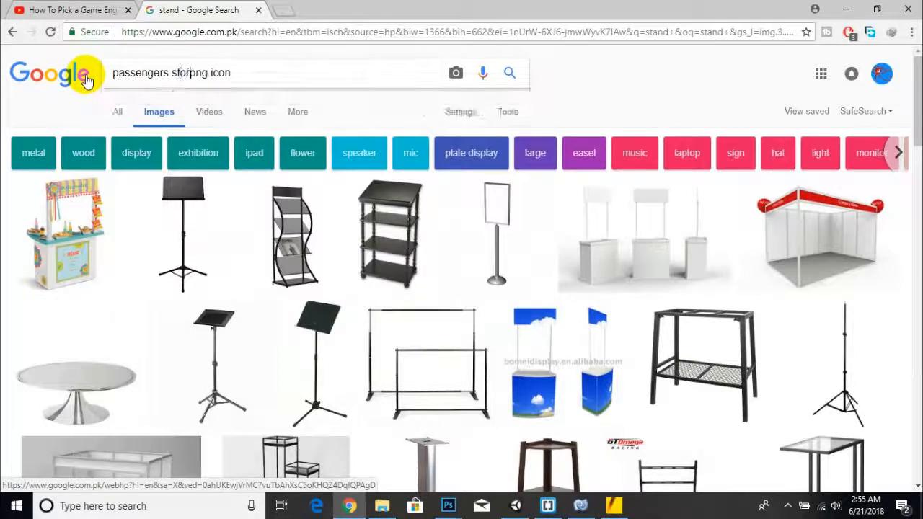
key(Return)
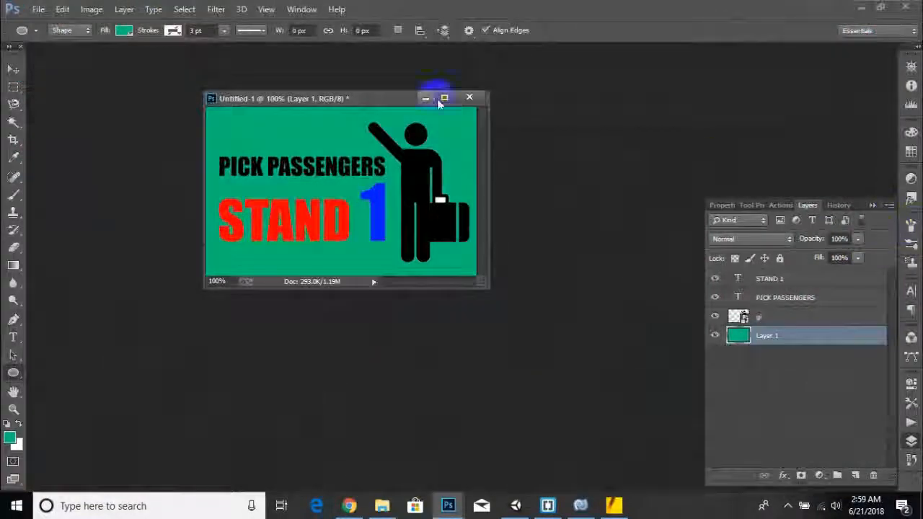
Save the PICK PASSENGERS STAND 1 artwork to the Desktop as a JPEG named pickstand1 with quality 8 (High).
click(38, 9)
click(51, 133)
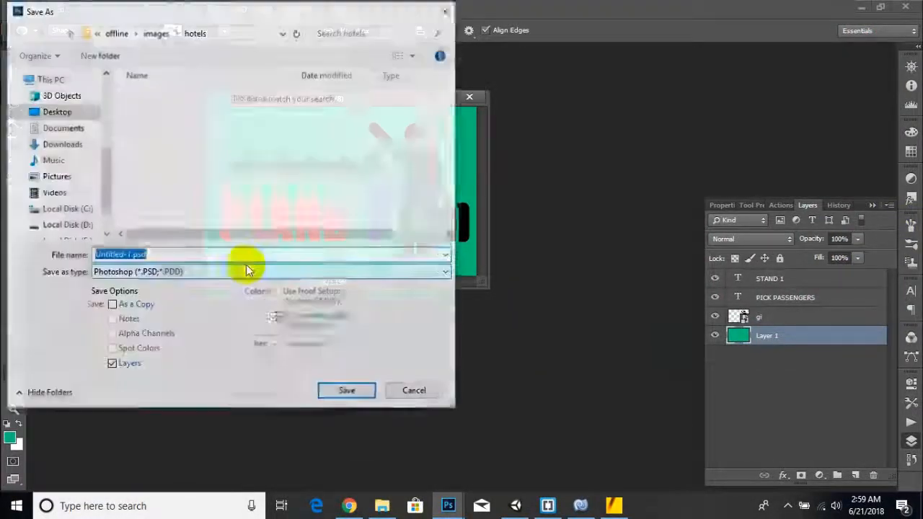
click(249, 273)
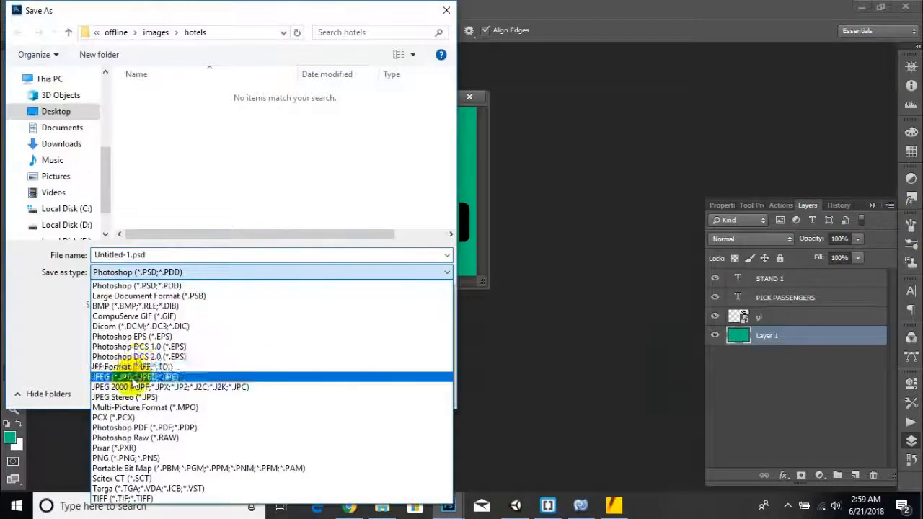
click(124, 376)
click(62, 114)
click(182, 249)
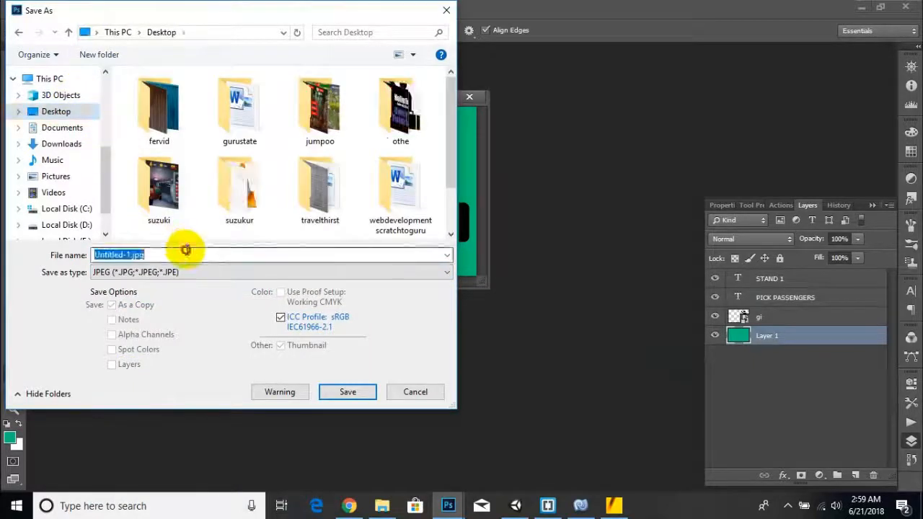
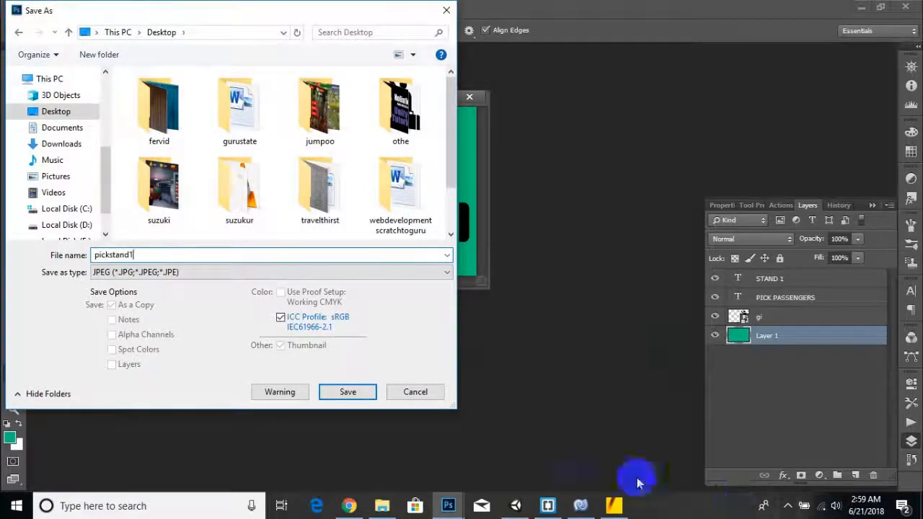
click(369, 397)
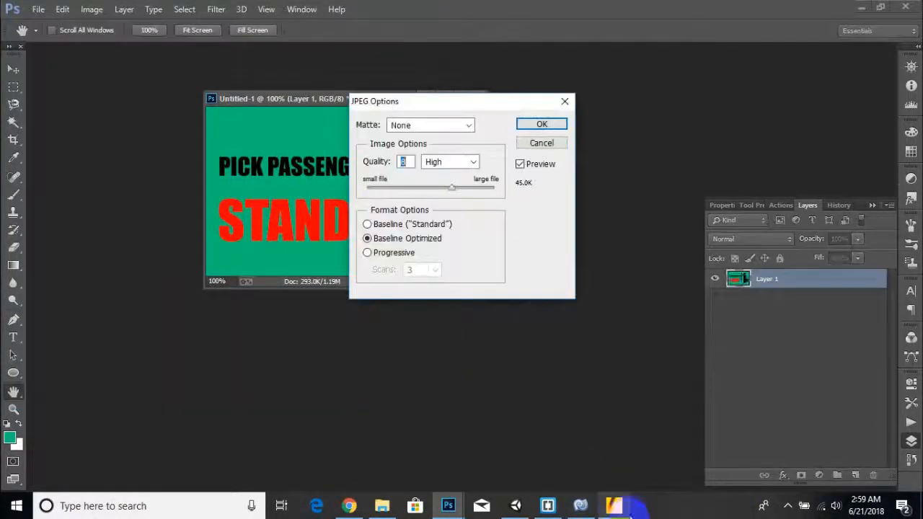
click(618, 507)
click(620, 509)
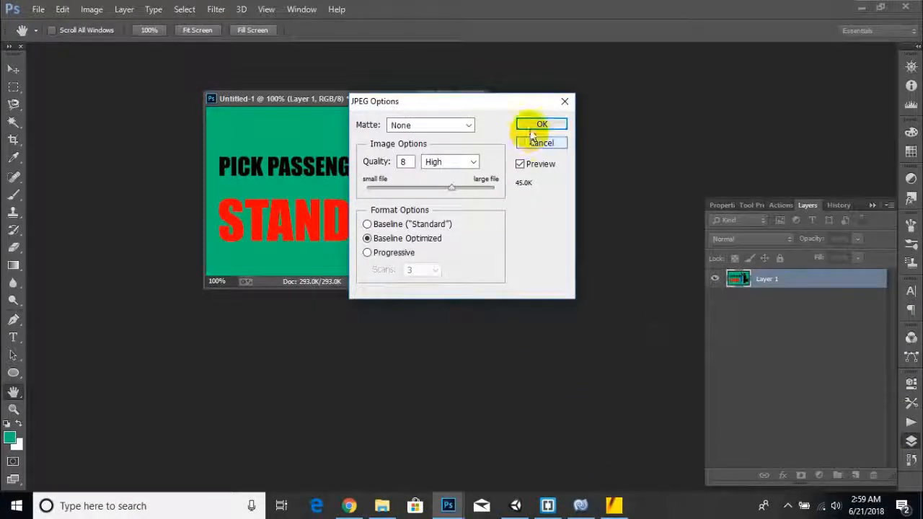
click(531, 128)
Return to the Unity editor from Photoshop and Chrome and open the pics folder in the project's Assets.
click(861, 7)
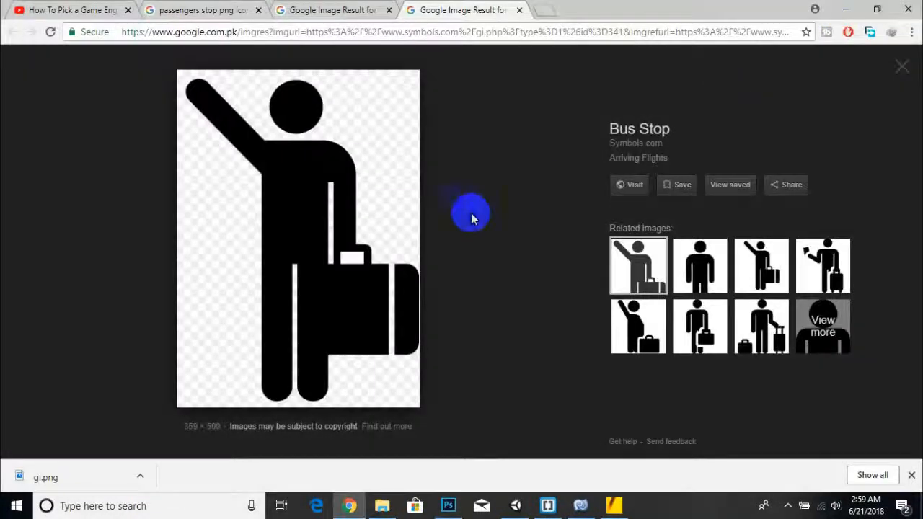
click(846, 9)
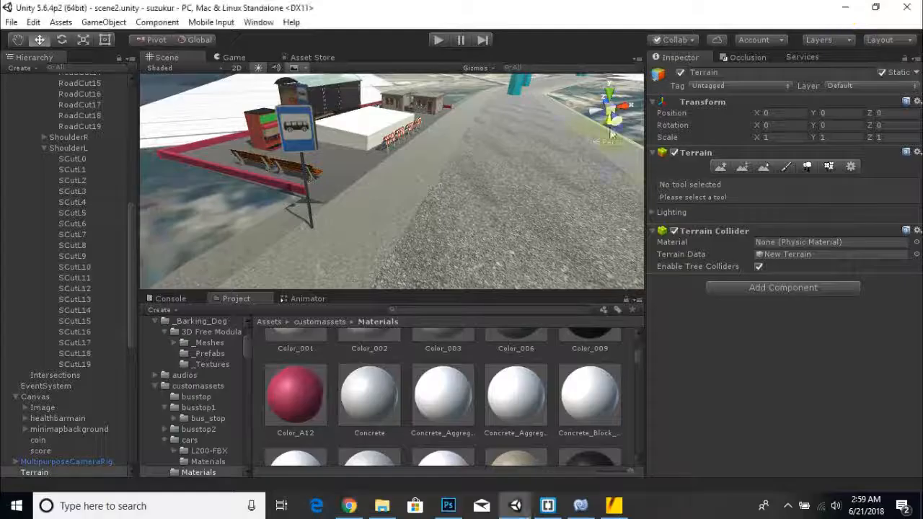
click(268, 322)
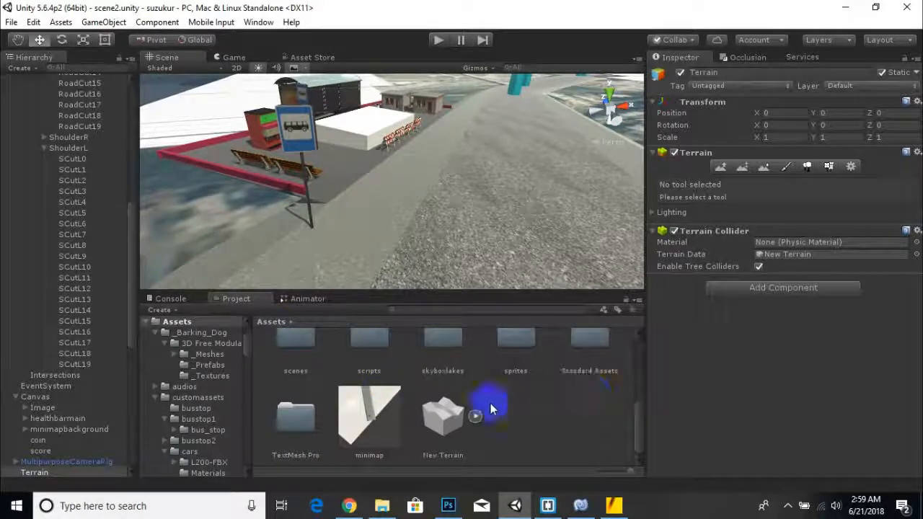
scroll(385, 378, up, 4)
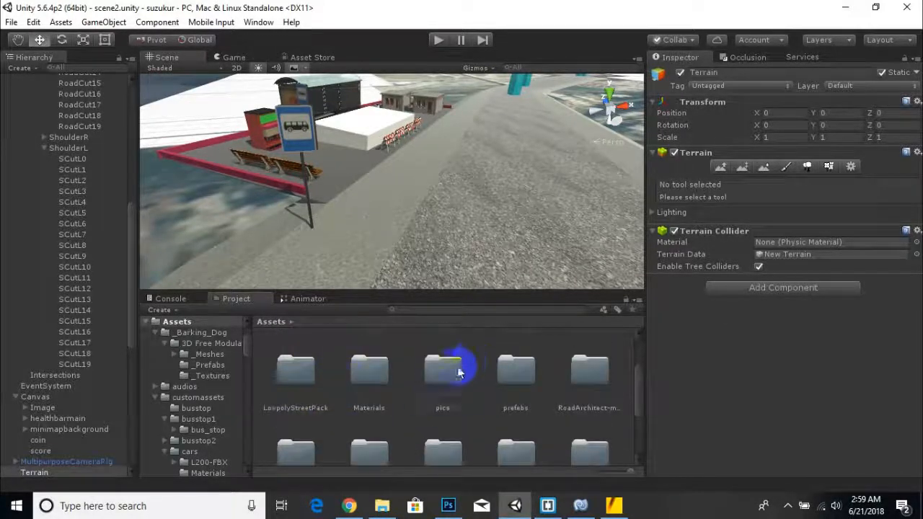
double_click(464, 367)
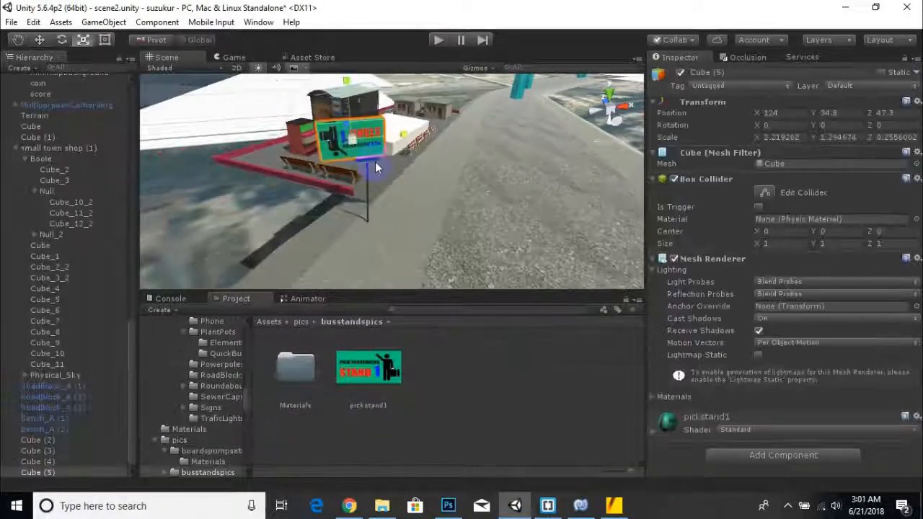
Rotate the pickstand1 board Cube (5) to about Y -176.711 and thin its Z scale to about 0.027.
scroll(377, 161, up, 5)
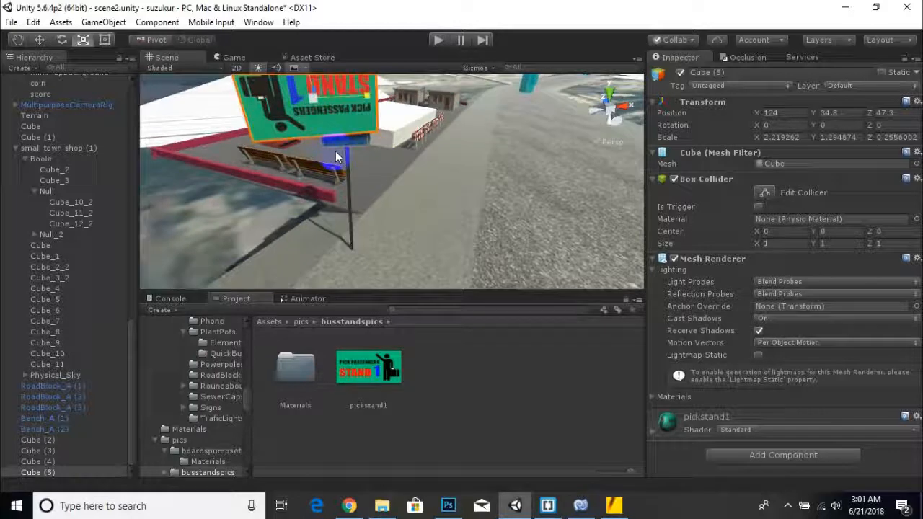
scroll(388, 177, down, 2)
scroll(314, 166, down, 1)
alt+drag(315, 166, 839, 165)
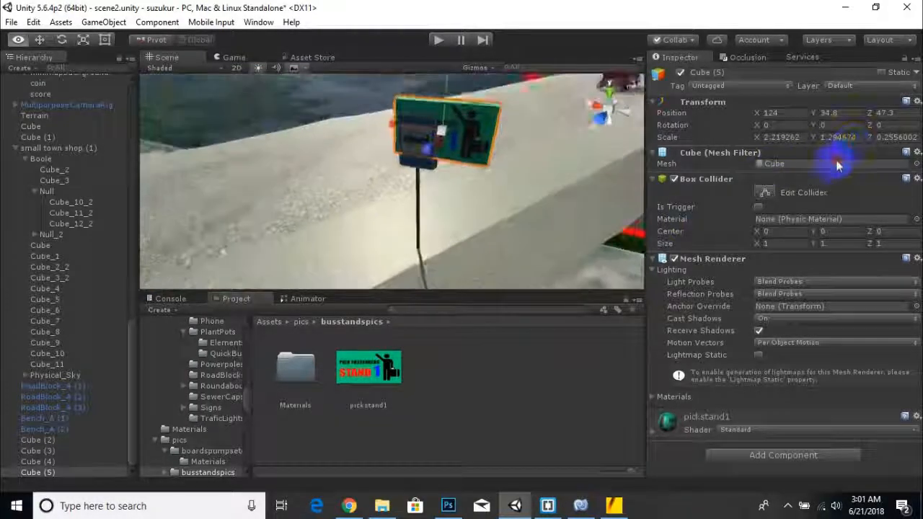
click(61, 40)
drag(474, 146, 830, 81)
alt+drag(358, 181, 181, 178)
click(83, 39)
alt+drag(339, 187, 374, 166)
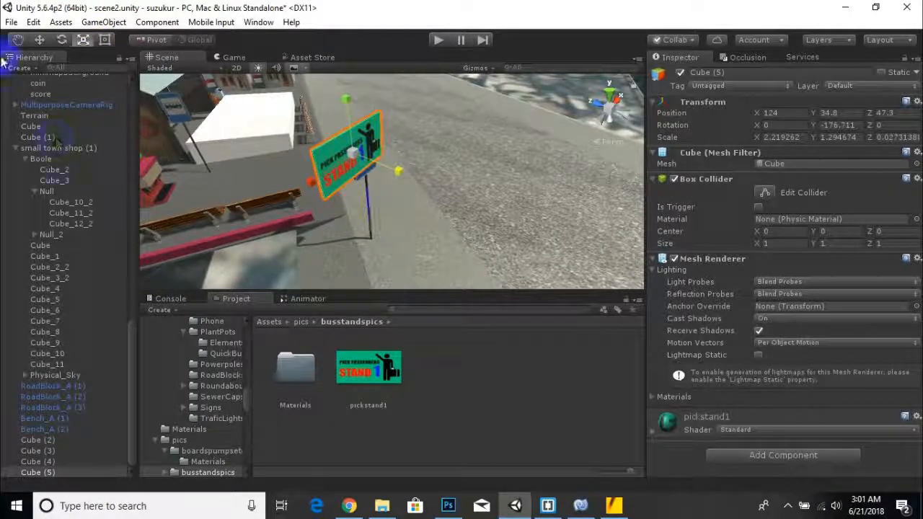
Position the pickstand1 board in front of the roadside sign plate at about X 124.57, Y 34.55, Z 47.34.
click(40, 40)
alt+drag(418, 205, 301, 139)
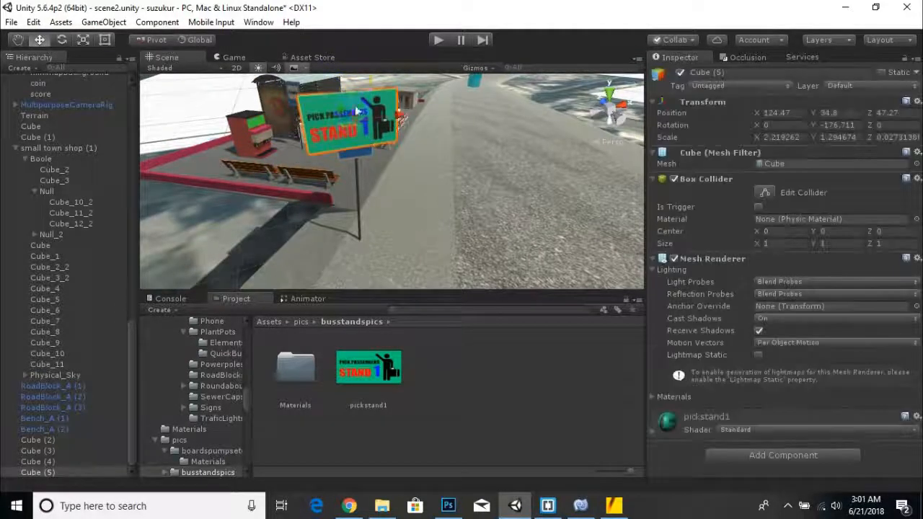
drag(351, 90, 351, 101)
alt+drag(328, 145, 571, 214)
drag(344, 171, 190, 193)
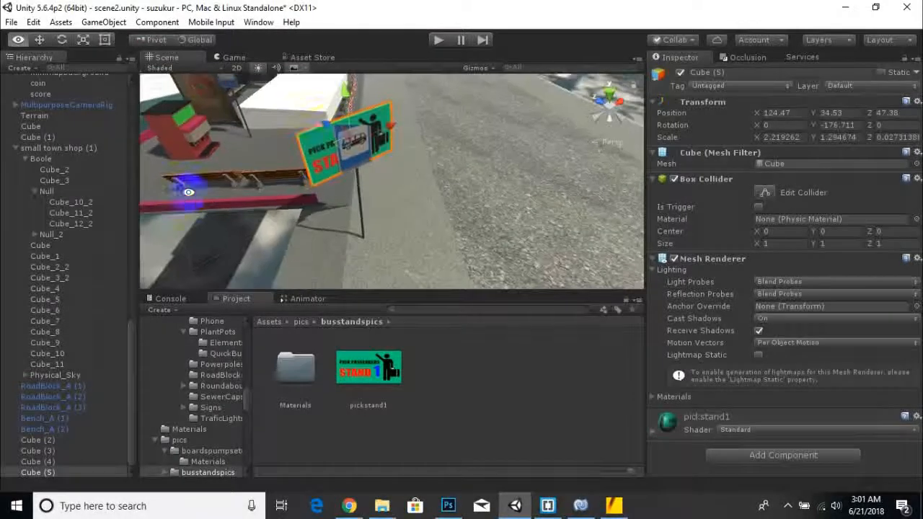
drag(332, 130, 329, 132)
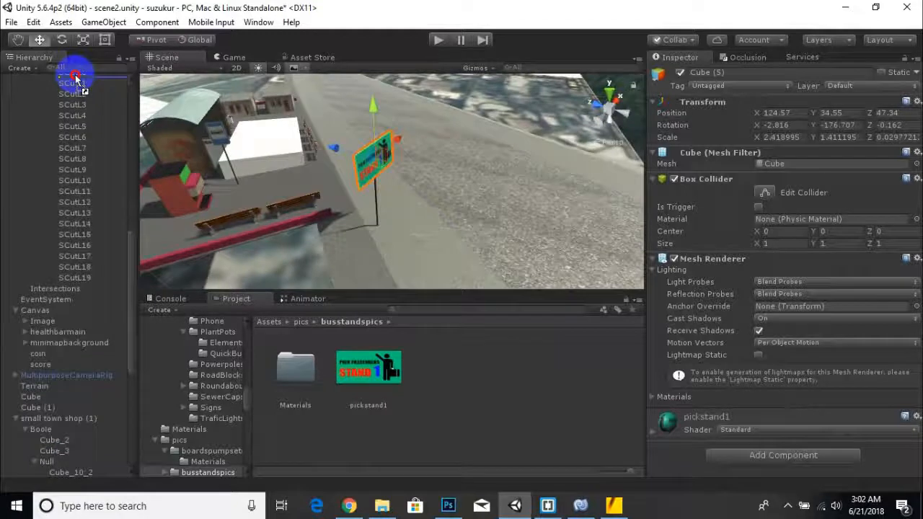
Parent the Cube (5) board to stand1sign under bus_stop, and undo a trial move of the combined sign.
drag(72, 75, 46, 196)
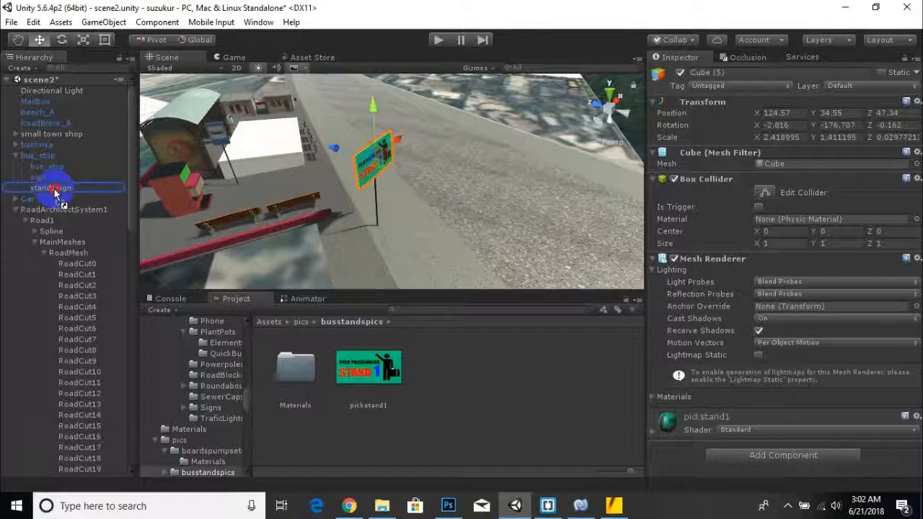
drag(54, 193, 56, 192)
click(54, 188)
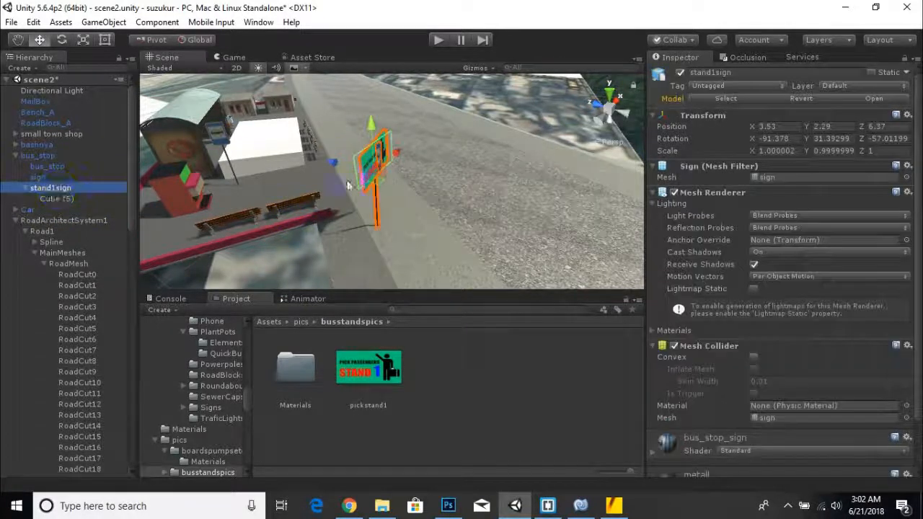
drag(398, 159, 446, 168)
key(ctrl+z)
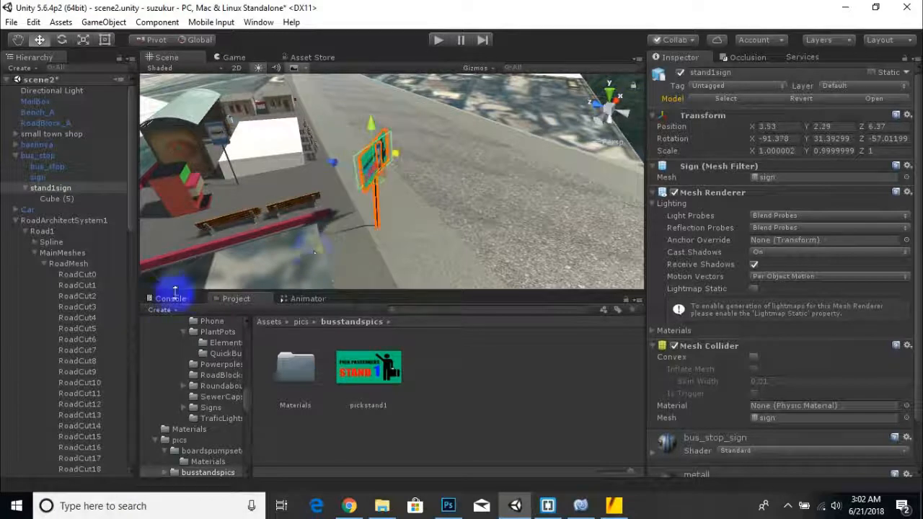
Collapse the bus_stop group and create an empty GameObject named busstand1 in the scene.
click(16, 156)
click(16, 176)
click(21, 68)
click(51, 83)
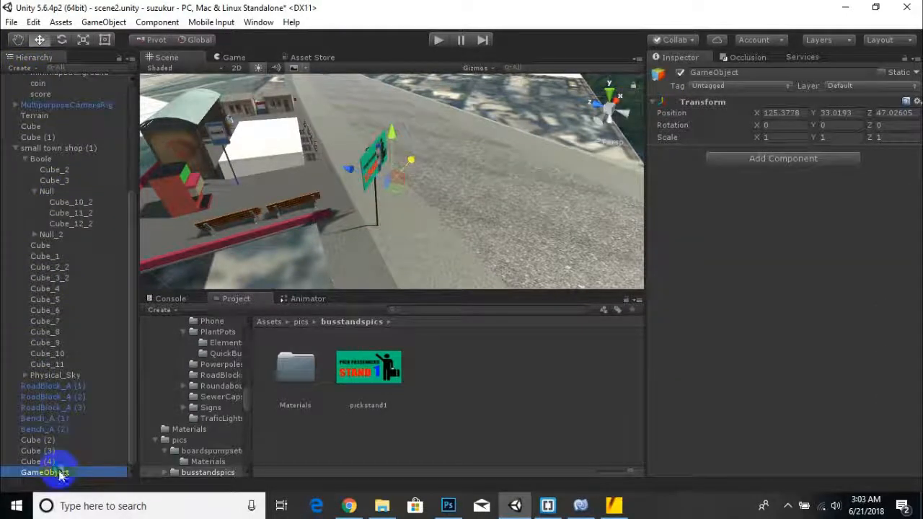
scroll(427, 138, down, 2)
middle_drag(254, 171, 350, 169)
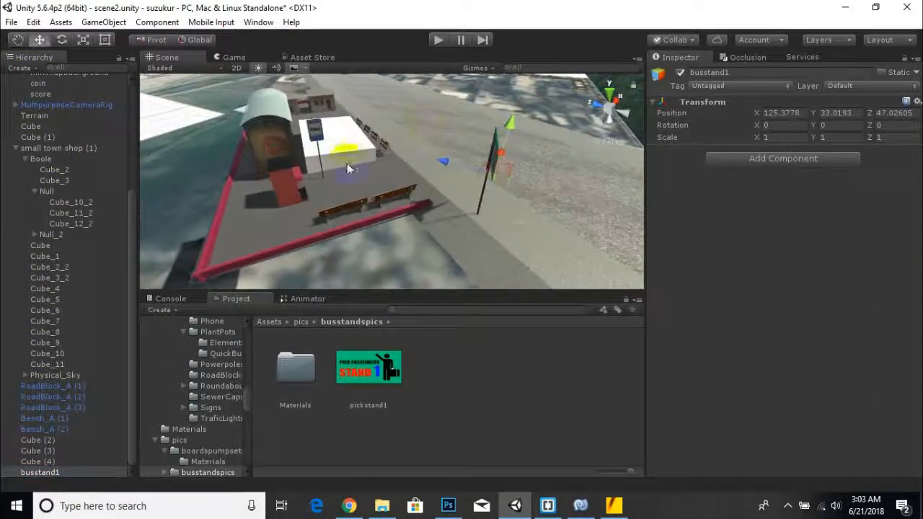
Rename the bus stop's floor slab, Cube (1), as standfloor.
click(351, 149)
scroll(359, 154, down, 1)
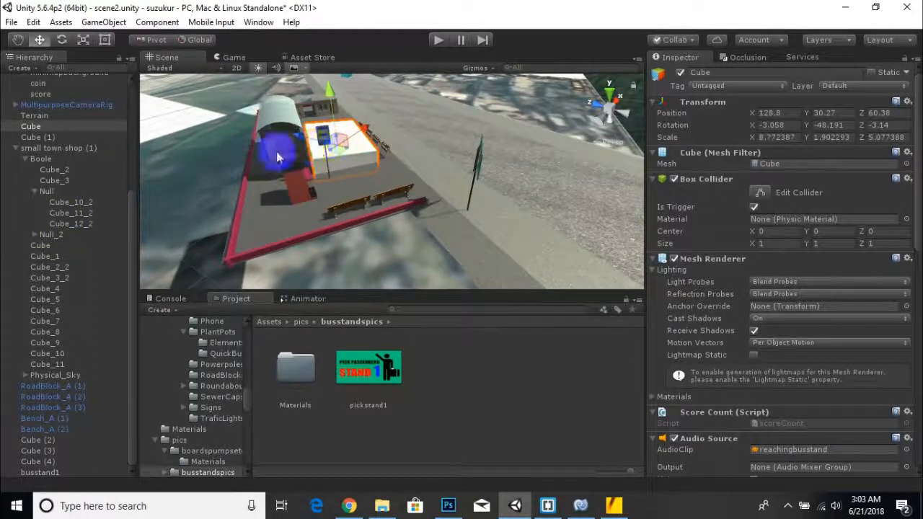
scroll(277, 158, up, 1)
click(48, 137)
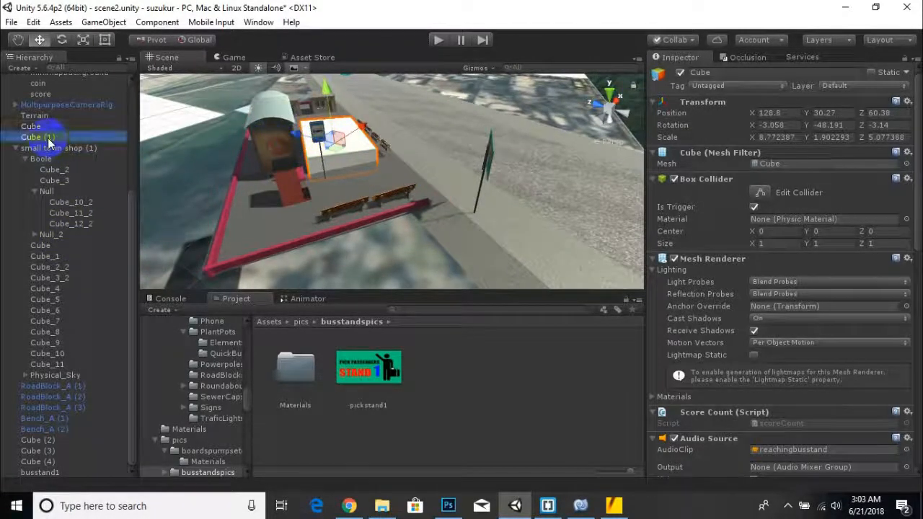
right_click(48, 142)
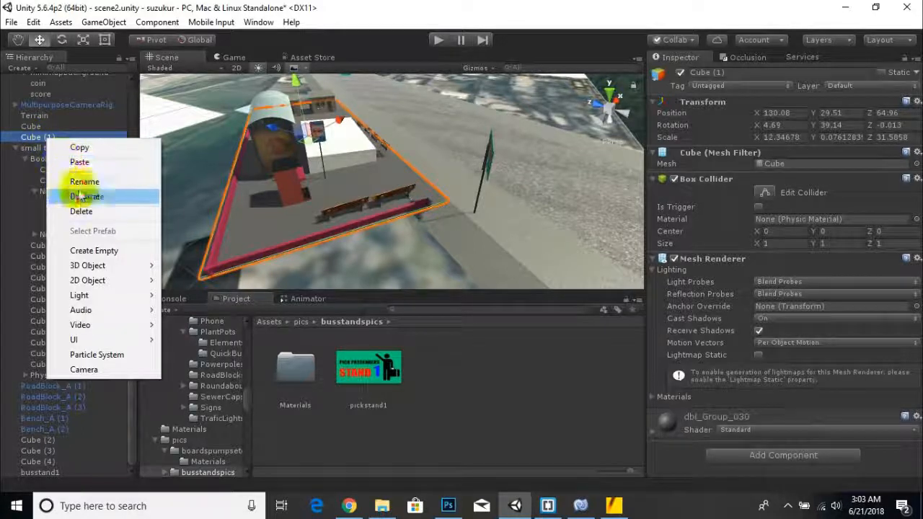
click(81, 182)
text(sta)
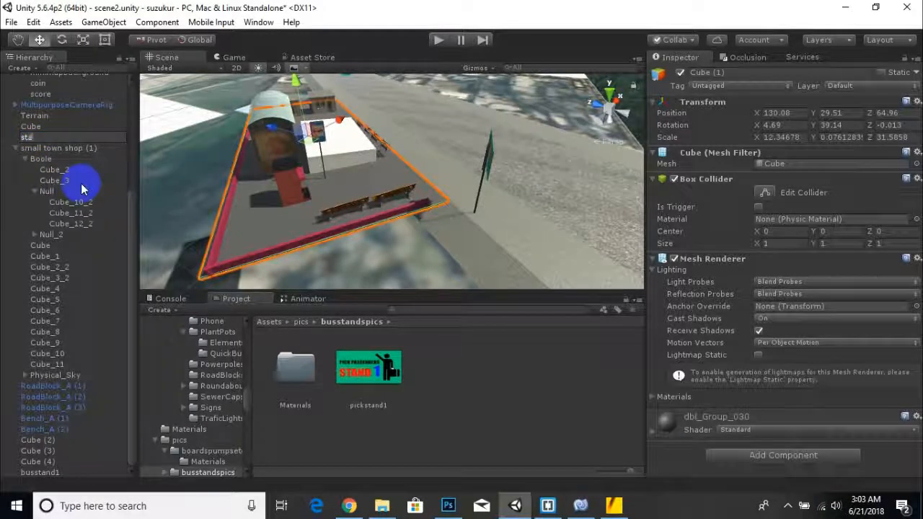
text(ndfloor)
key(Return)
Rename the bus stop's white trigger box, Cube, as scriptcube.
right_click(31, 126)
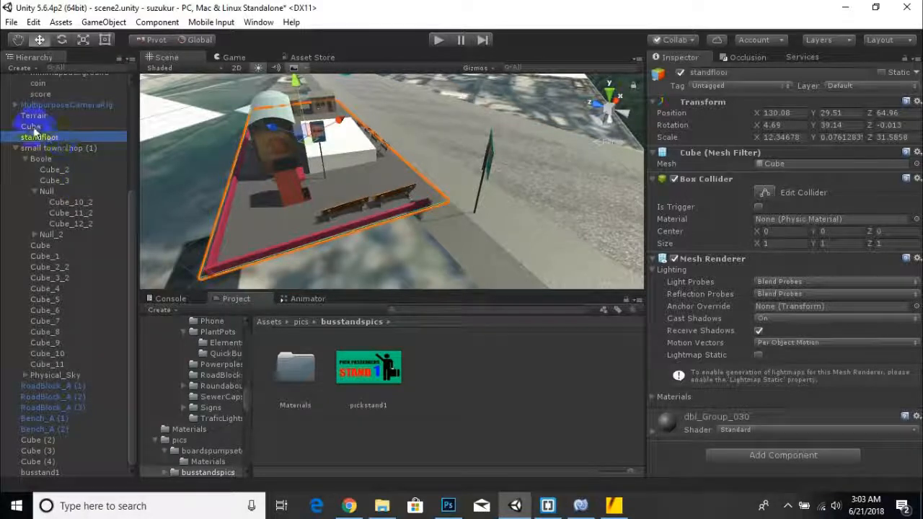
click(72, 168)
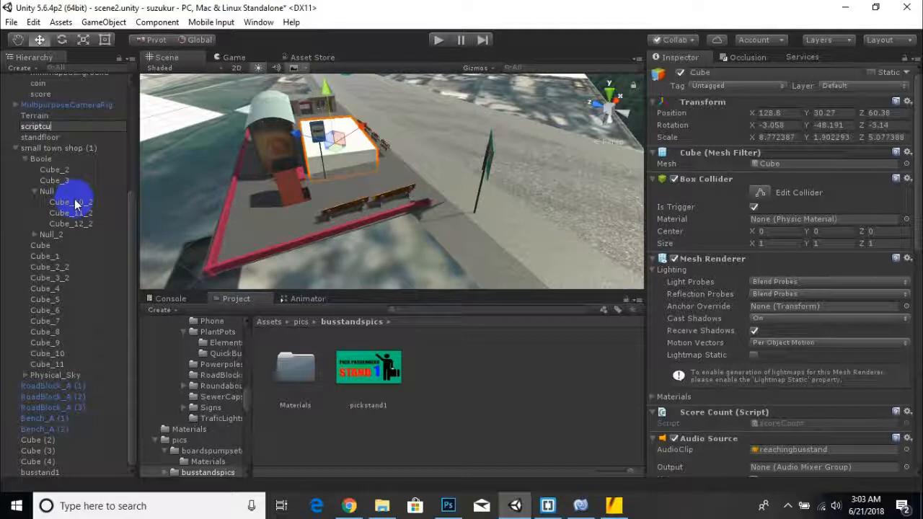
key(Return)
Parent scriptcube, standfloor and the border walls Cube (2), Cube (3) and Cube (4) under busstand1.
ctrl+click(36, 137)
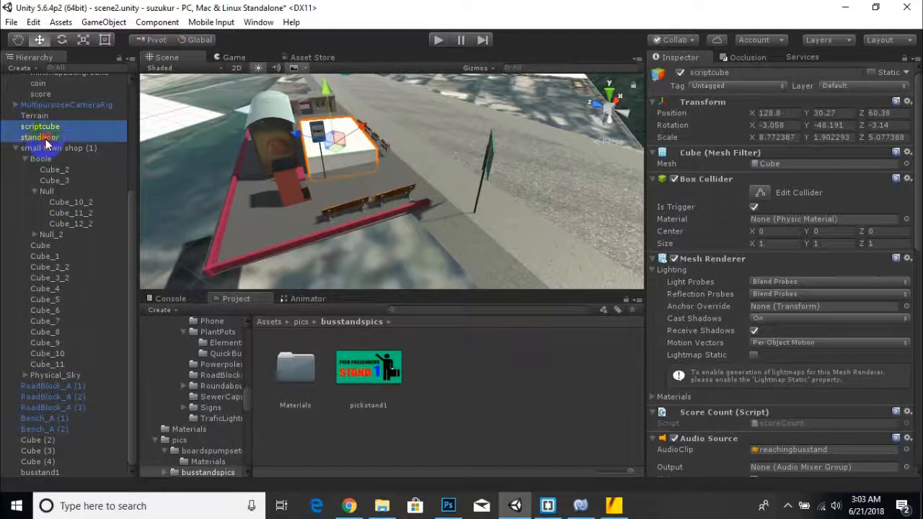
drag(47, 142, 56, 475)
click(65, 419)
shift+click(49, 440)
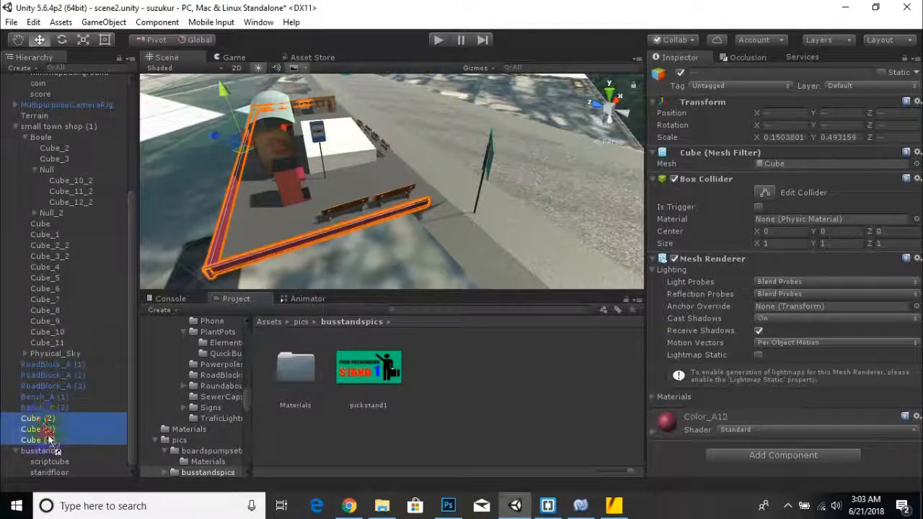
drag(49, 456, 48, 452)
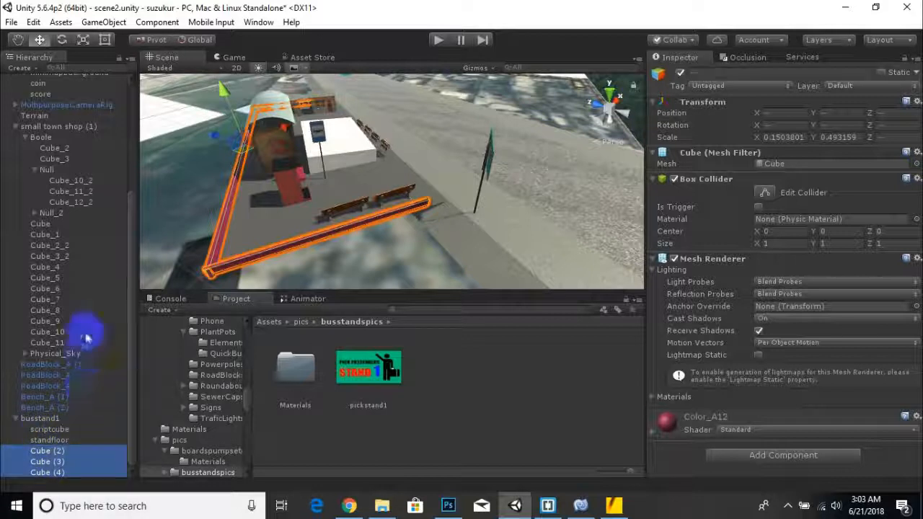
Parent MailBox, Bench_A, RoadBlock_A, small town shop, bashnya and bus_stop under busstand1.
scroll(89, 386, up, 2)
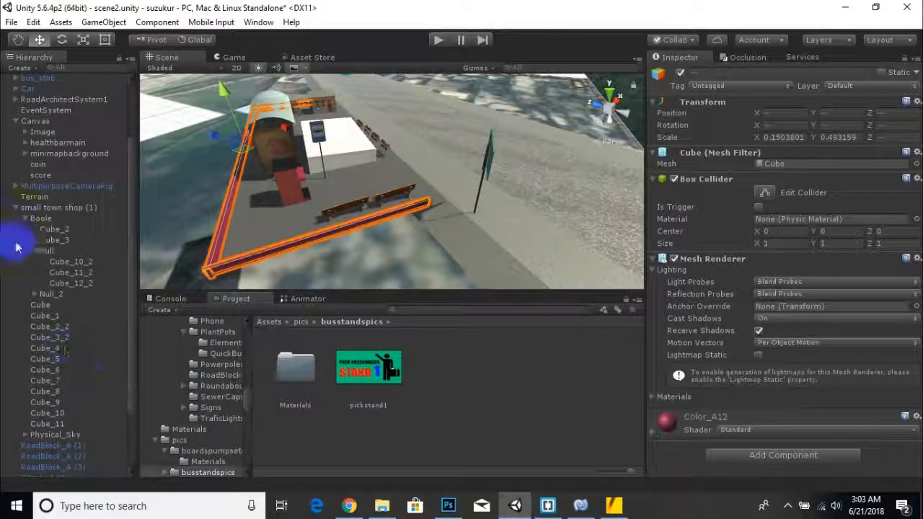
click(16, 208)
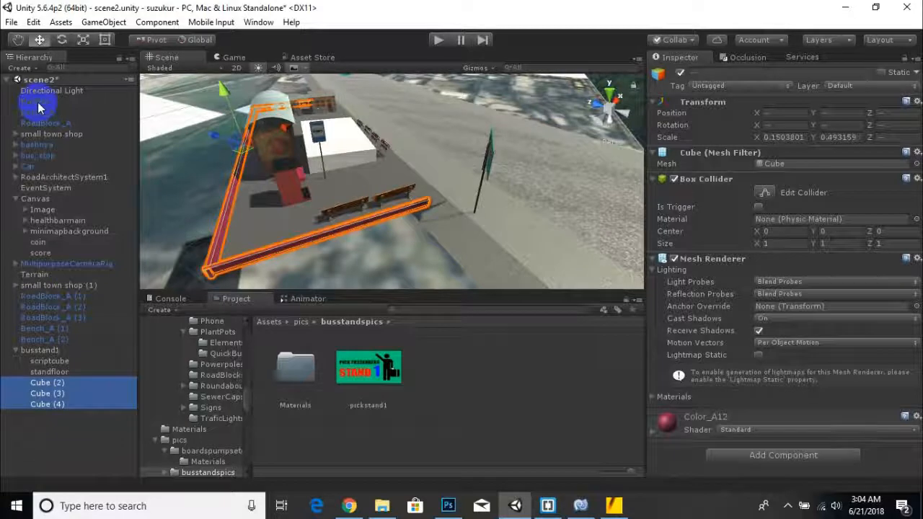
click(38, 103)
ctrl+click(39, 114)
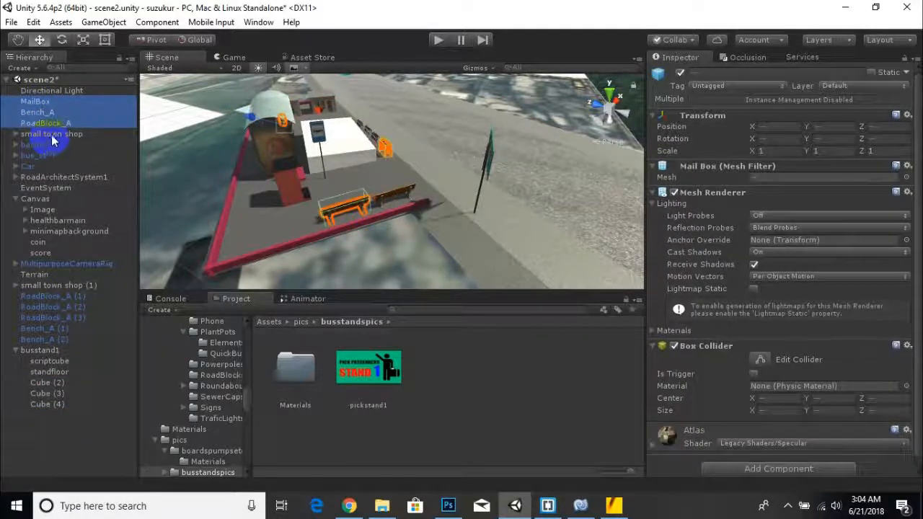
shift+click(51, 135)
shift+click(85, 154)
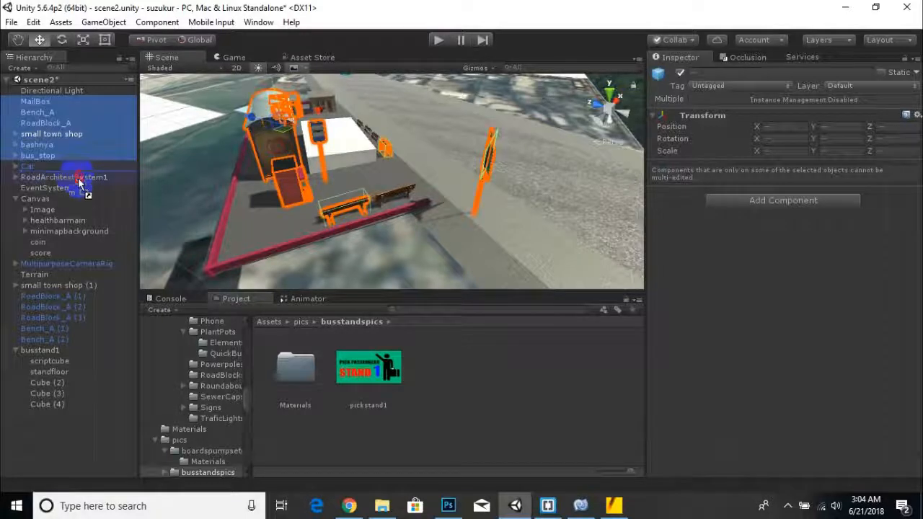
drag(43, 353, 42, 351)
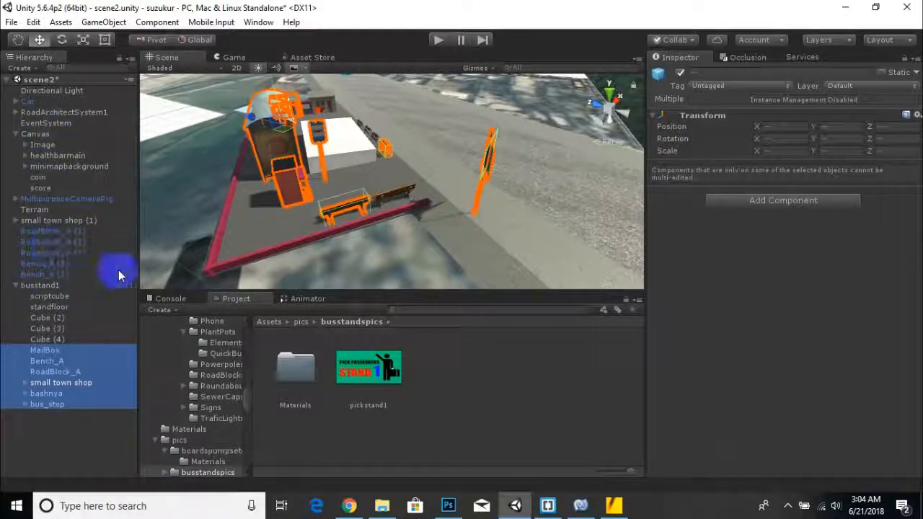
Parent small town shop (1), RoadBlock_A (1) to (3) and Bench_A (1) and (2) under busstand1, and collapse the group.
click(38, 275)
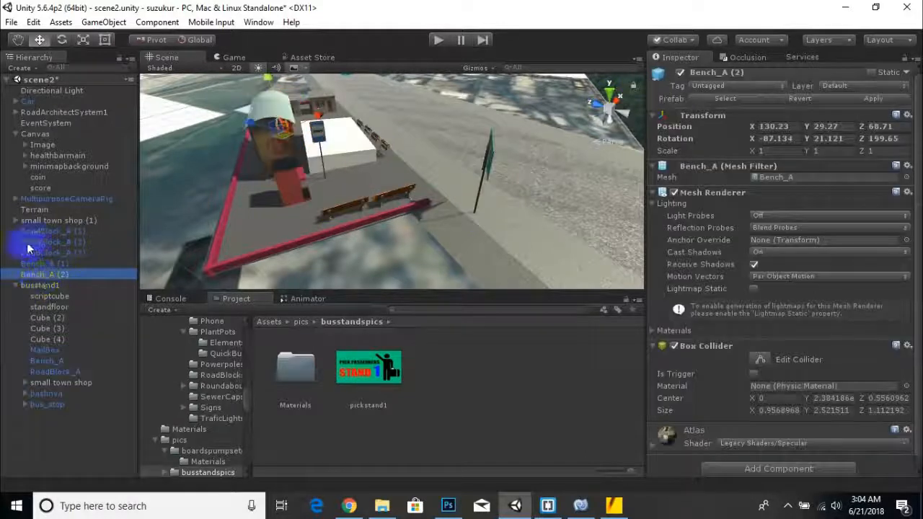
shift+click(56, 220)
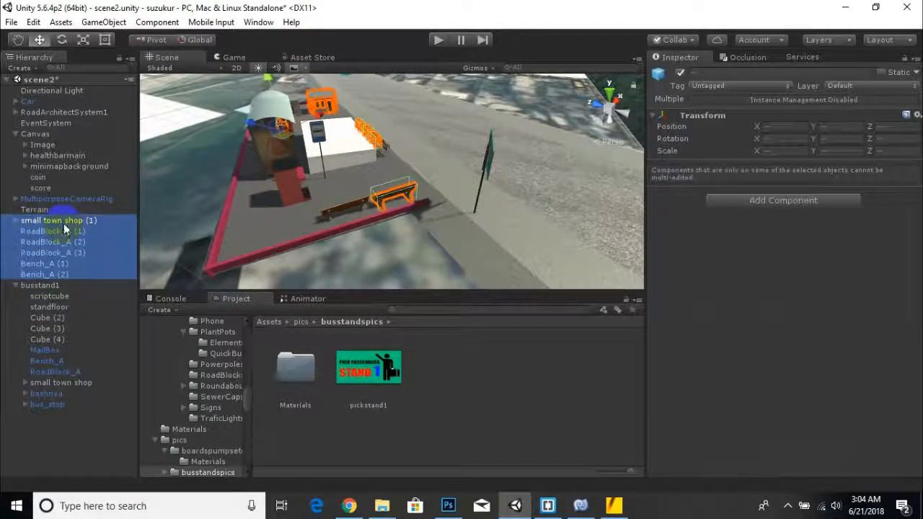
drag(62, 224, 38, 286)
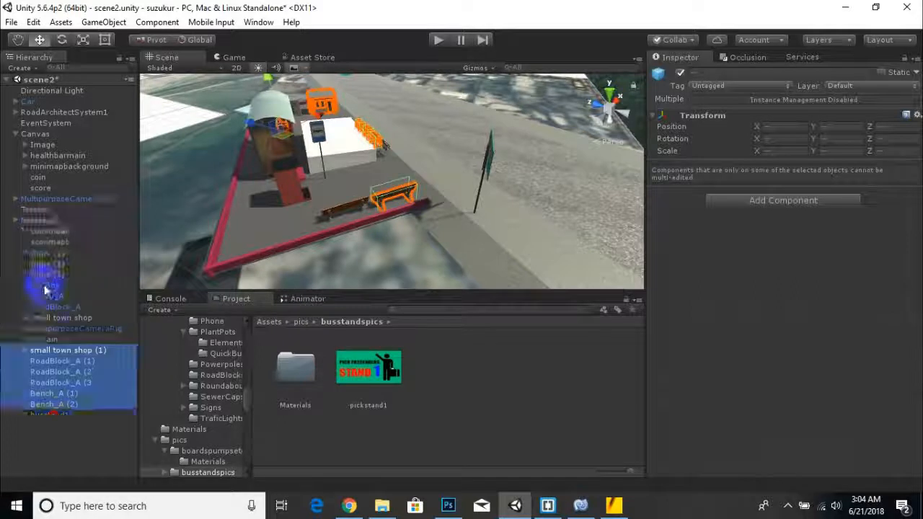
click(16, 221)
Try moving the whole busstand1 group beside the road, and undo the move.
scroll(236, 241, down, 5)
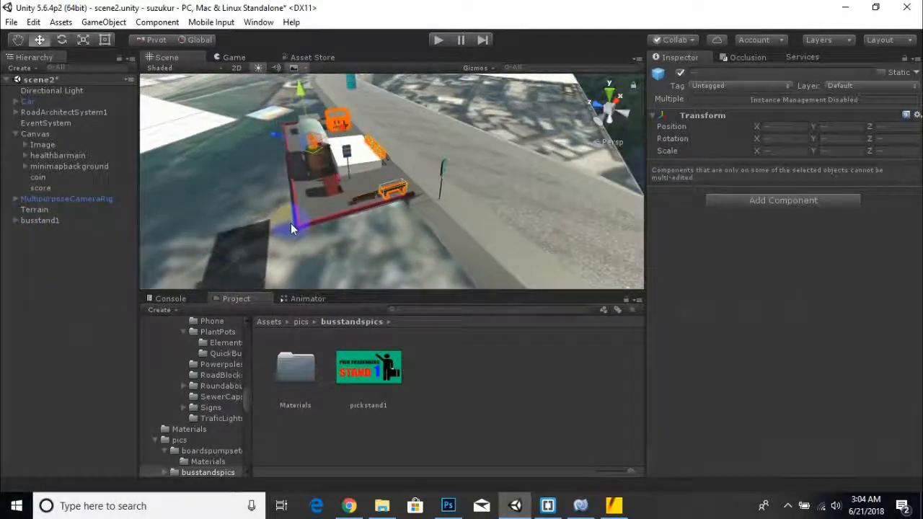
click(39, 221)
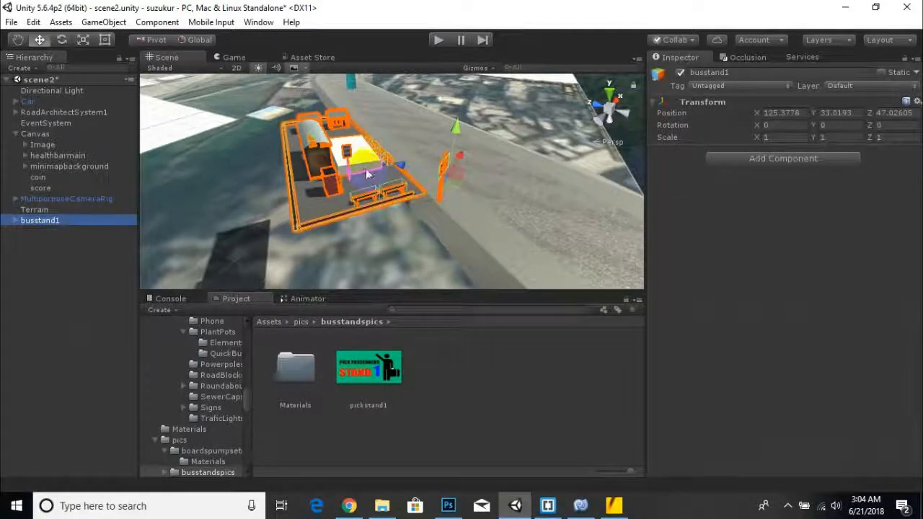
drag(465, 163, 521, 152)
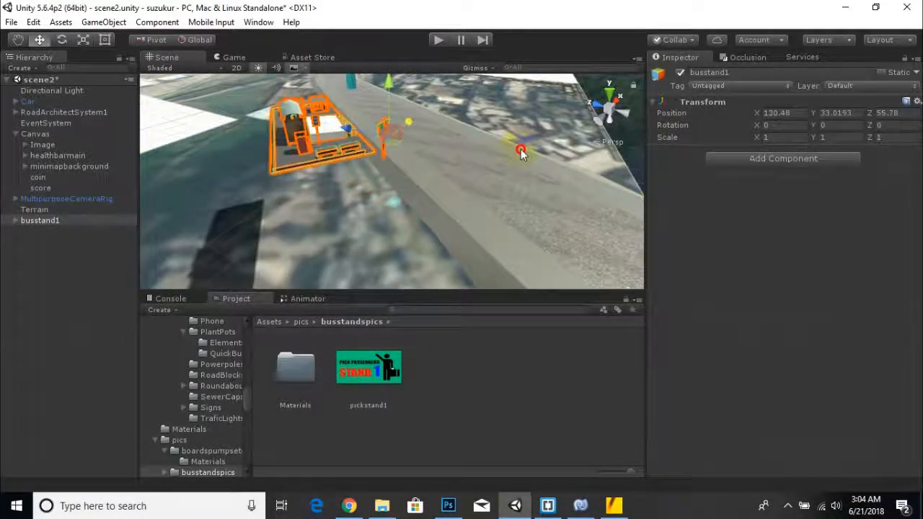
key(ctrl+z)
key(ctrl+z)
key(ctrl+z)
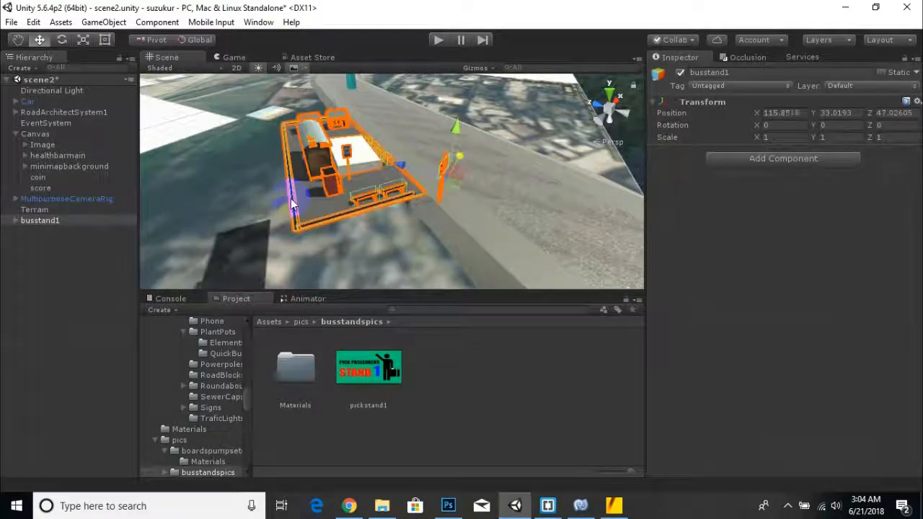
click(229, 191)
click(40, 222)
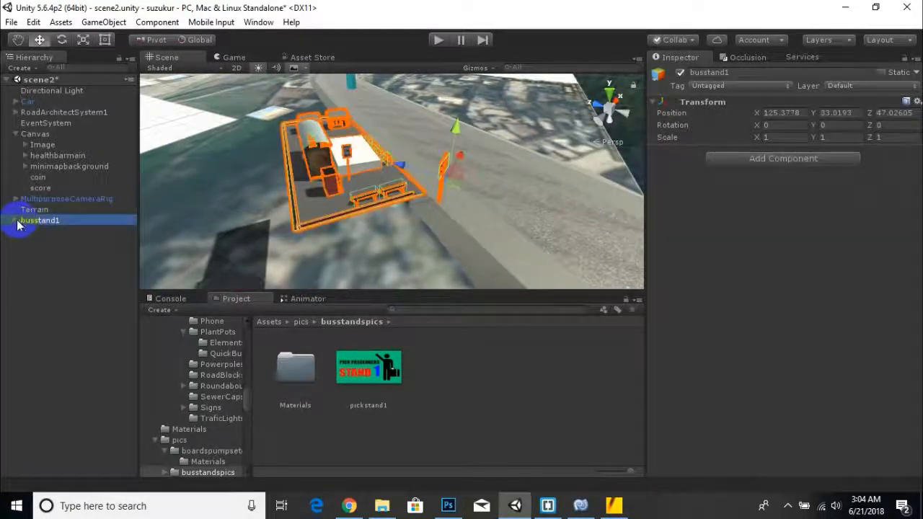
click(16, 220)
click(16, 220)
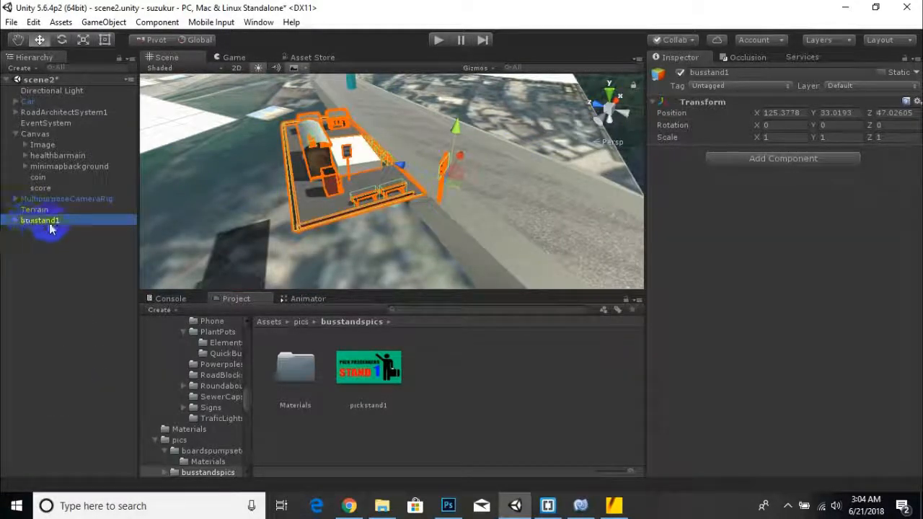
Disable the Mesh Renderer of scriptcube inside busstand1 and save the scene.
click(361, 205)
click(347, 160)
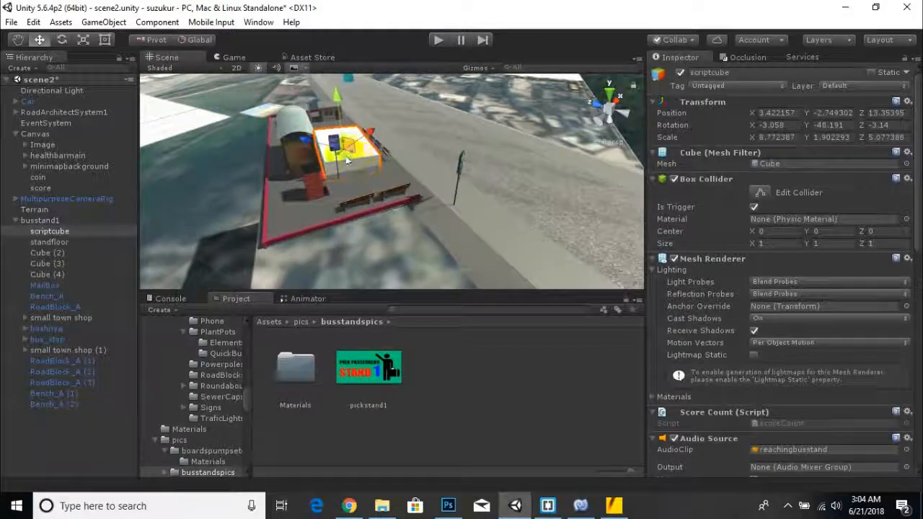
key(f)
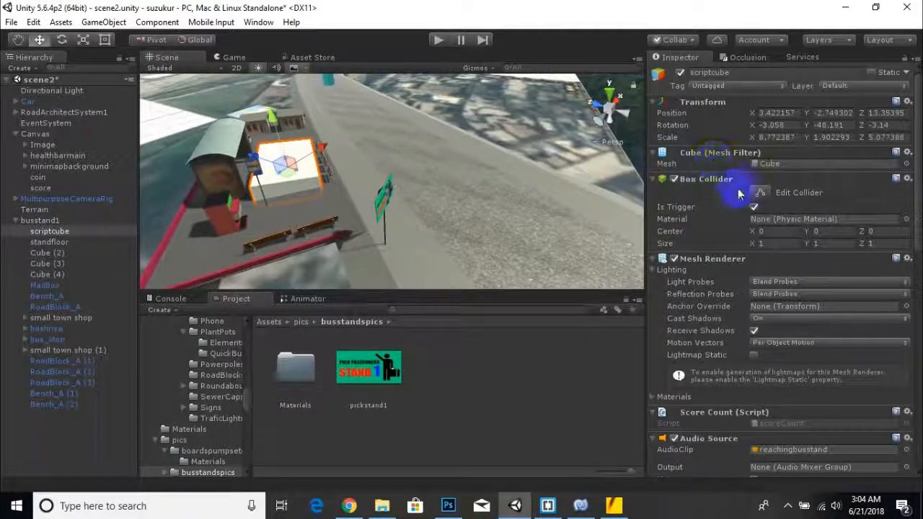
click(674, 259)
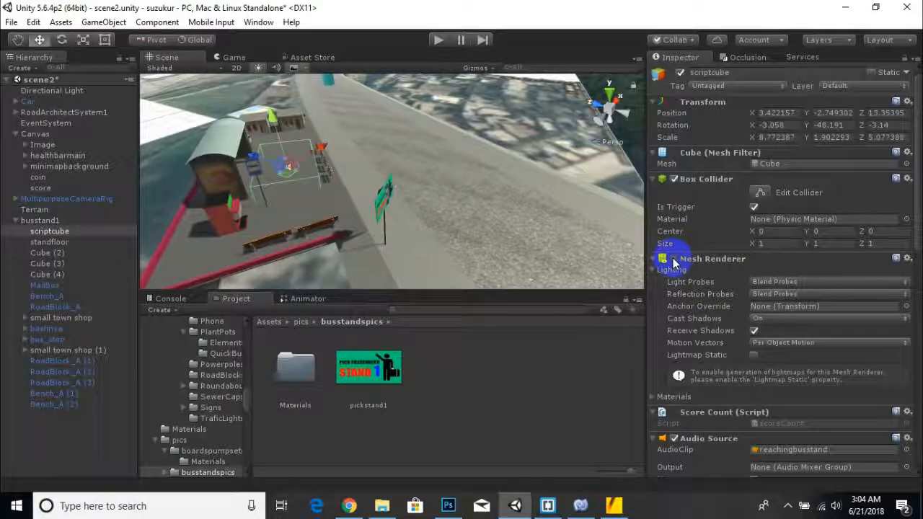
click(221, 182)
scroll(247, 214, down, 2)
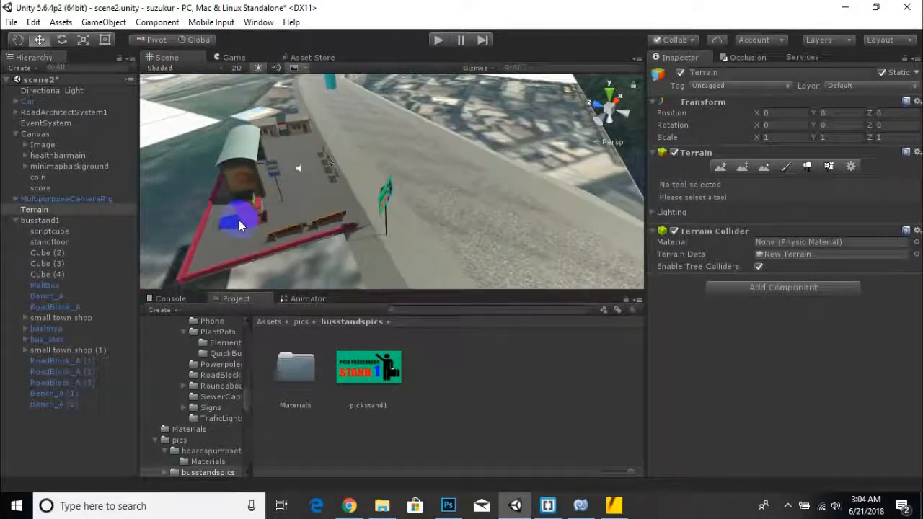
key(ctrl+s)
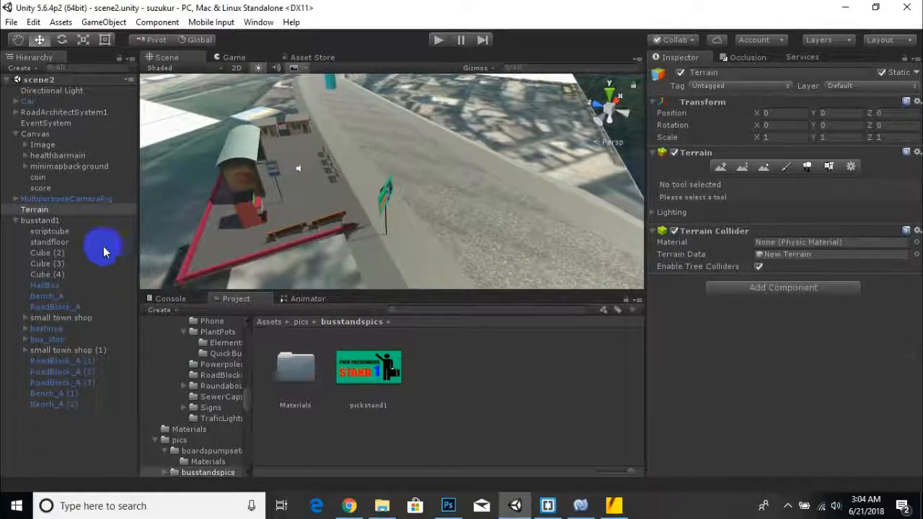
Store the busstand1 group as a prefab in the prefebs folder under Assets.
click(16, 221)
click(268, 321)
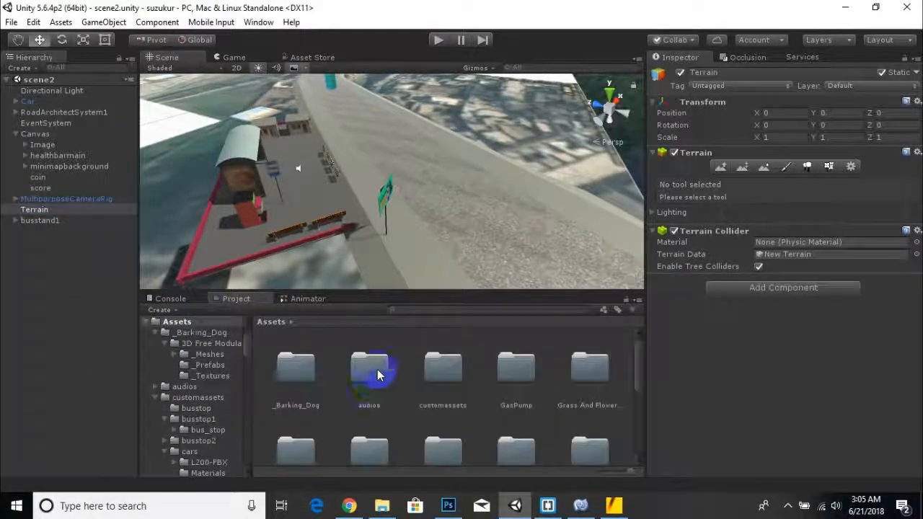
scroll(433, 374, down, 3)
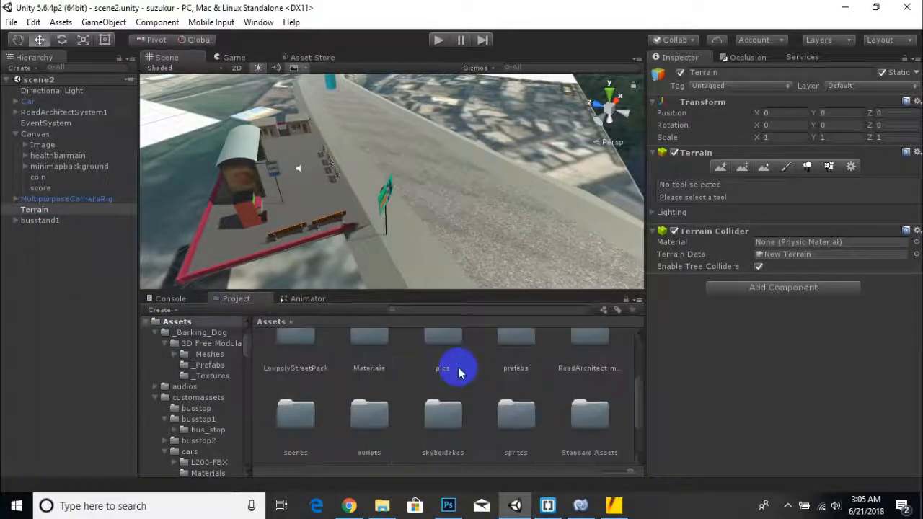
double_click(519, 354)
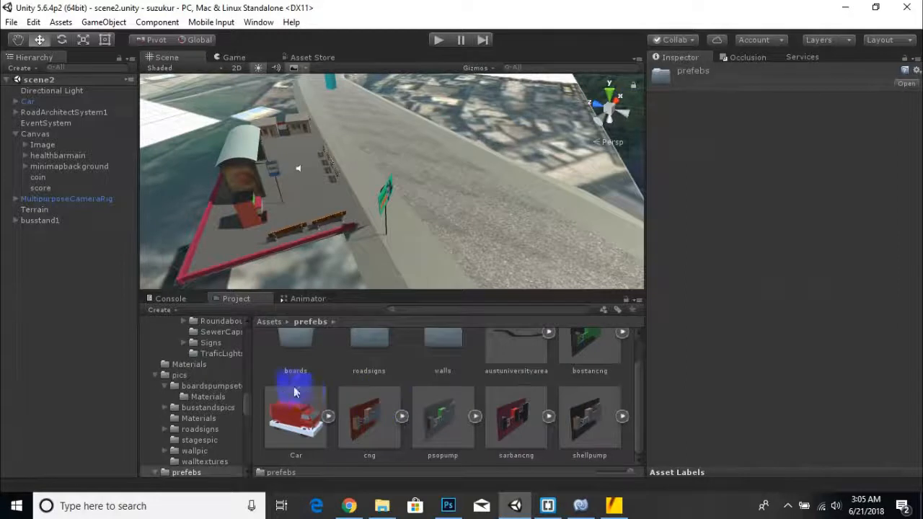
scroll(306, 393, up, 2)
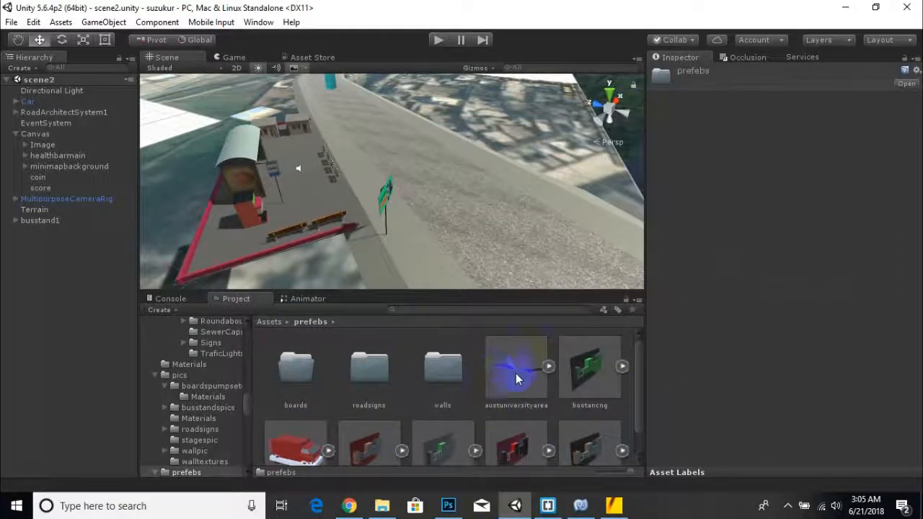
scroll(498, 375, down, 2)
drag(43, 226, 180, 227)
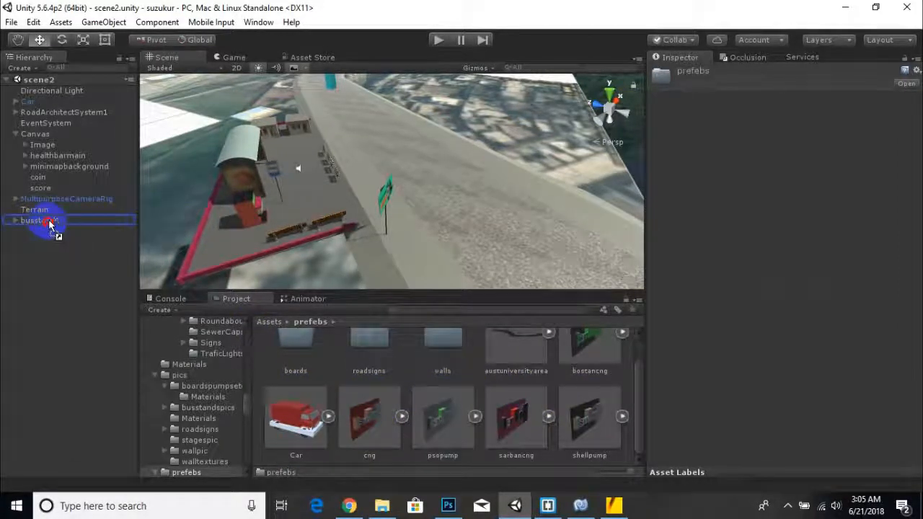
drag(438, 333, 509, 393)
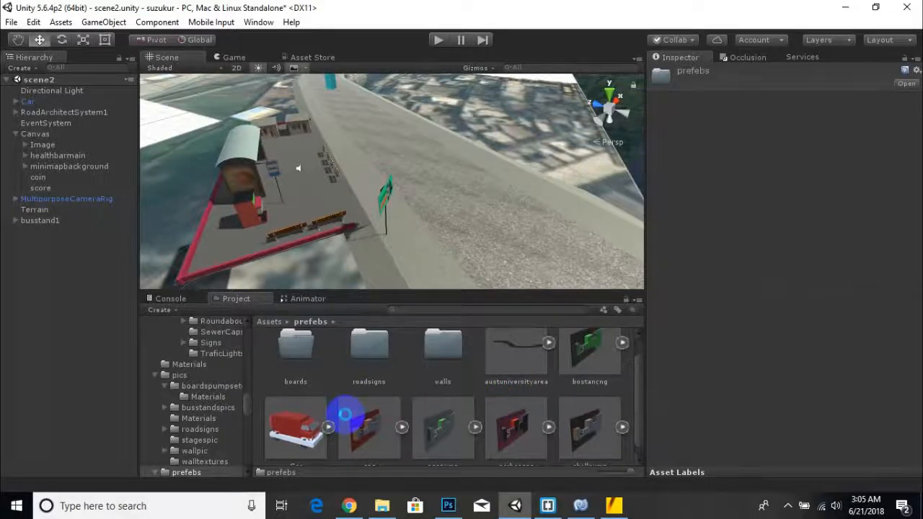
drag(345, 414, 342, 420)
scroll(291, 385, down, 2)
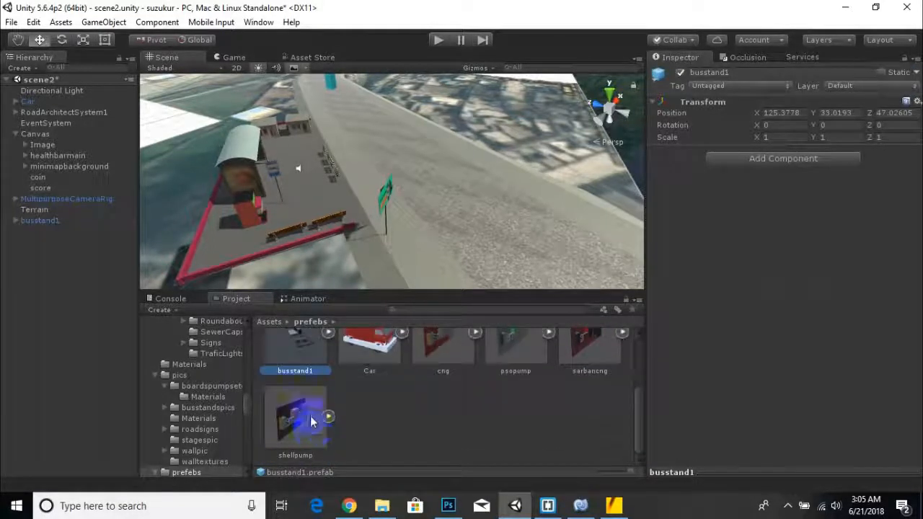
Delete busstand1 from the scene and save the scene.
click(31, 221)
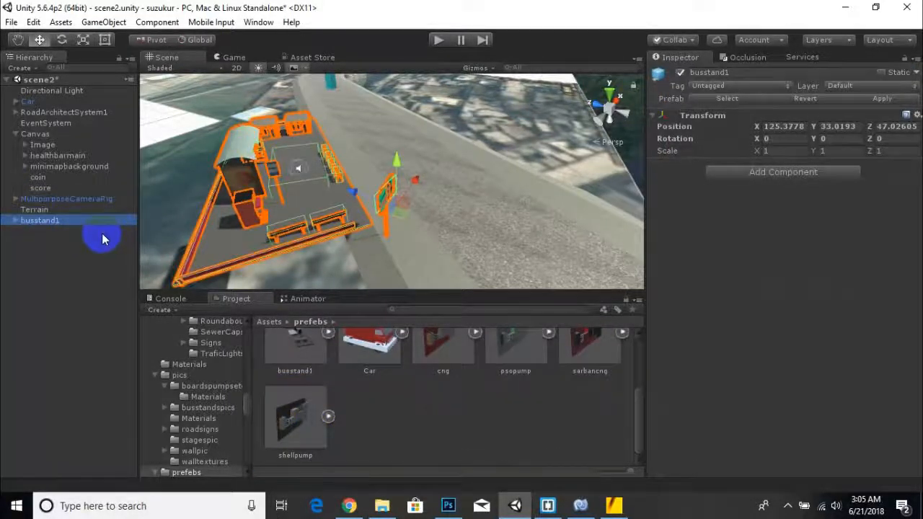
key(Delete)
key(ctrl+s)
Try placing the shellpump prefab on the terrain beside the road, and delete it from the scene.
scroll(475, 170, down, 3)
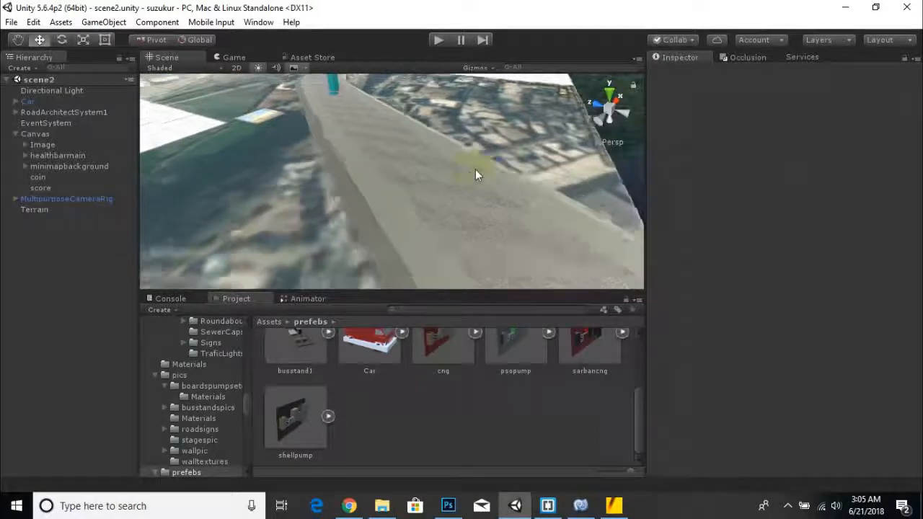
middle_drag(556, 215, 486, 181)
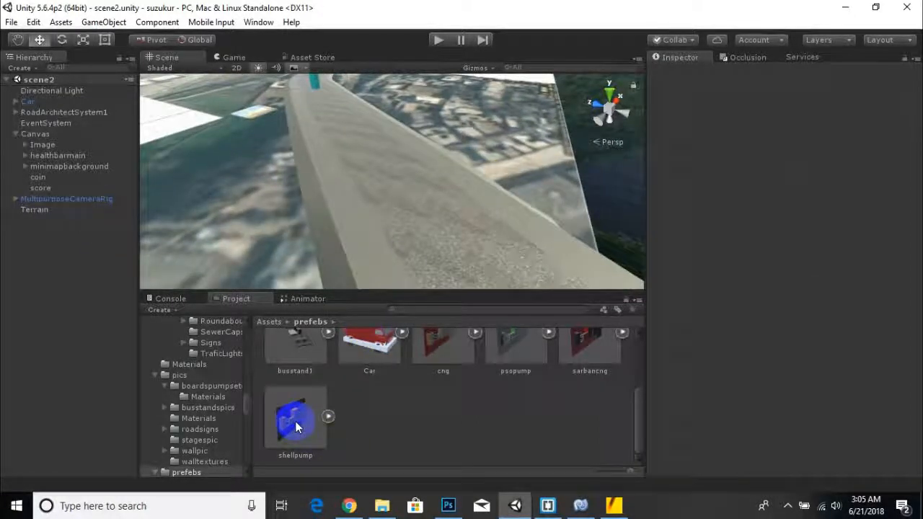
drag(302, 436, 440, 197)
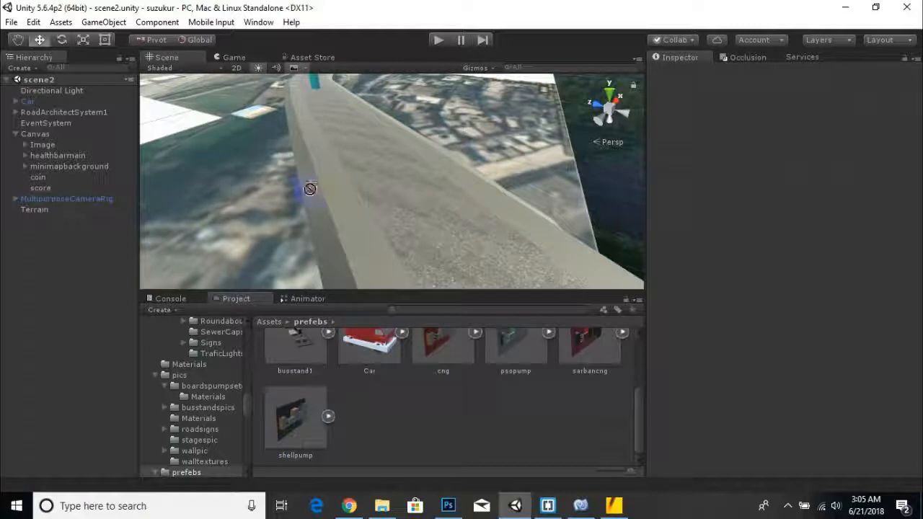
drag(308, 188, 267, 207)
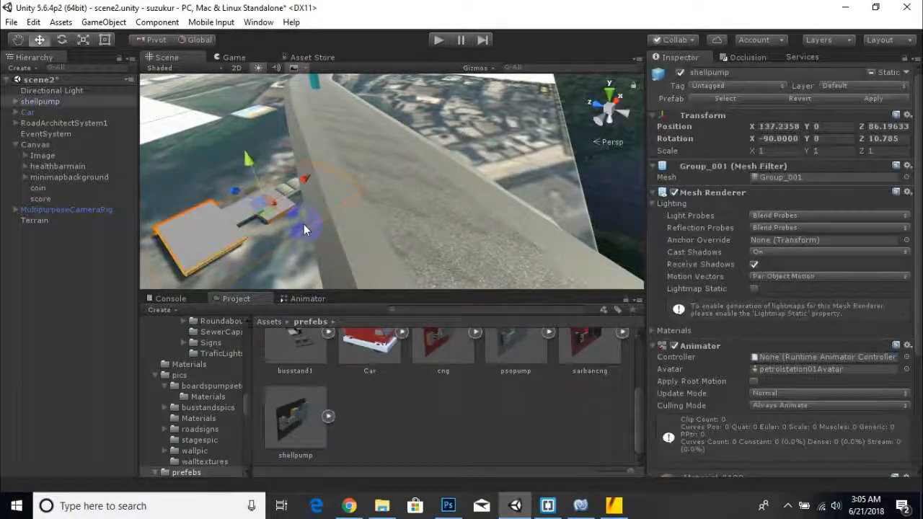
key(Delete)
Place the busstand1 prefab beside the road at about X 118.27, Z 39.08 and raise it to about Y 33.94.
scroll(380, 382, up, 1)
drag(301, 386, 343, 225)
scroll(343, 229, up, 2)
middle_drag(344, 251, 396, 209)
drag(393, 172, 397, 134)
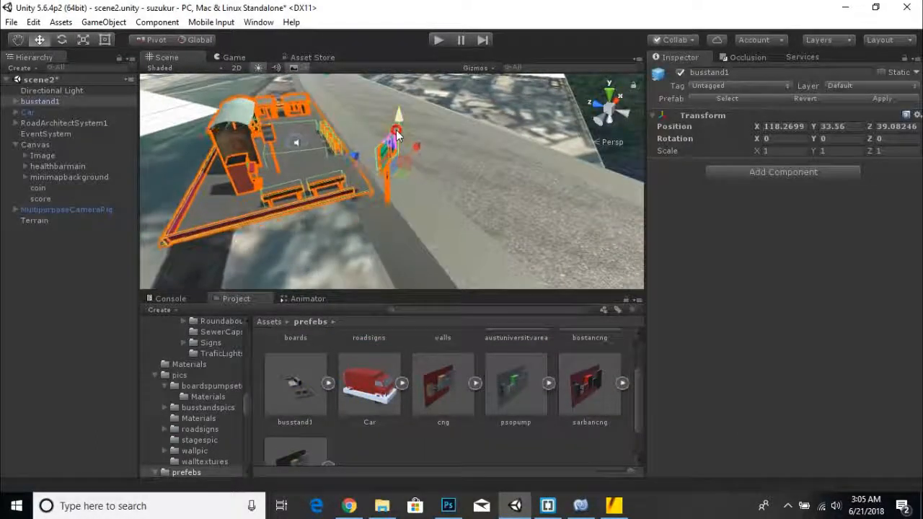
scroll(361, 249, up, 2)
alt+drag(428, 215, 281, 181)
middle_drag(281, 182, 373, 221)
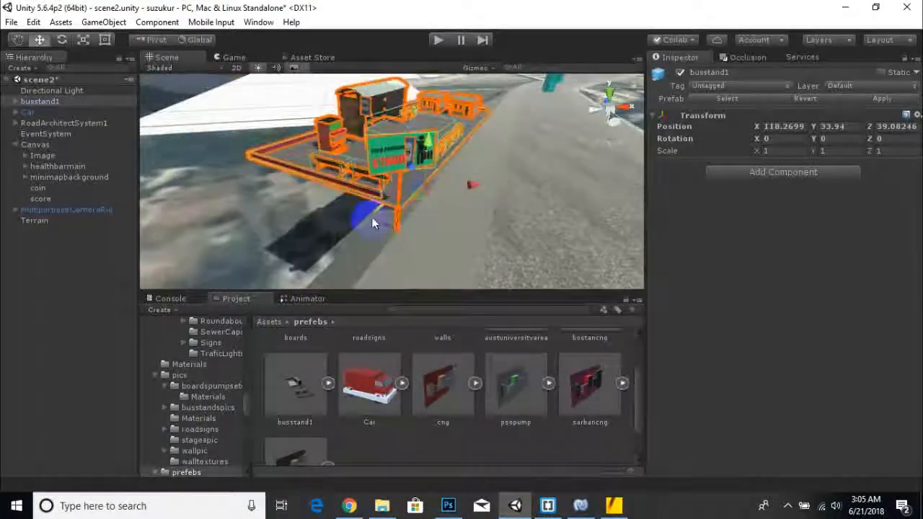
Shift busstand1 along X to about 117.02 and rotate it to about -1.8 degrees around Y.
scroll(379, 218, up, 2)
drag(499, 195, 438, 220)
scroll(437, 220, down, 3)
alt+drag(298, 243, 267, 175)
click(67, 41)
scroll(396, 223, up, 2)
mouse_move(485, 238)
mouse_down()
mouse_move(496, 237)
mouse_move(489, 243)
mouse_up()
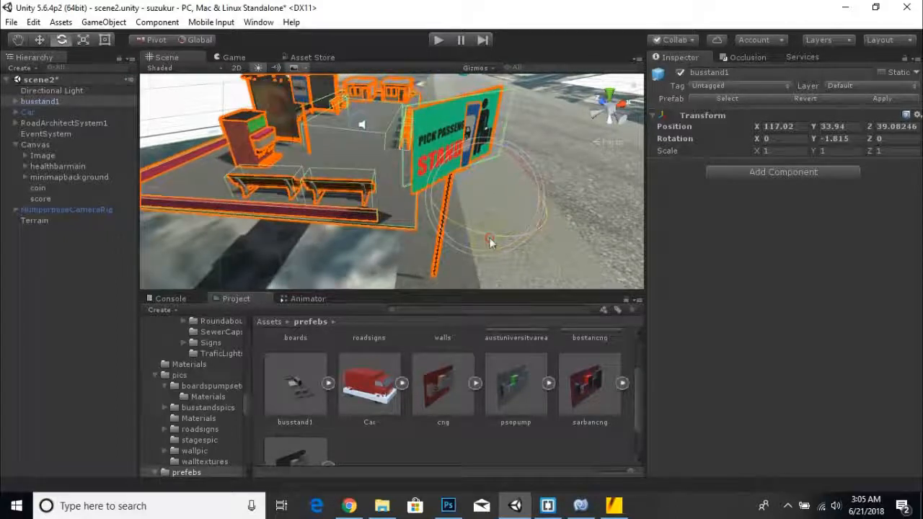
Reposition busstand1 against the road edge at about X 118.64, Y 33.85, Z 38.62.
click(41, 42)
scroll(482, 229, up, 2)
drag(546, 195, 552, 197)
scroll(508, 394, down, 2)
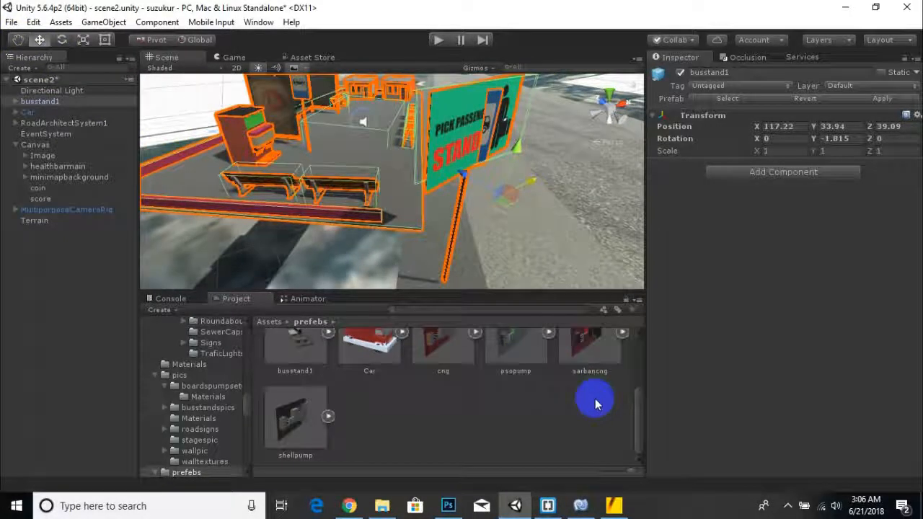
scroll(476, 401, up, 2)
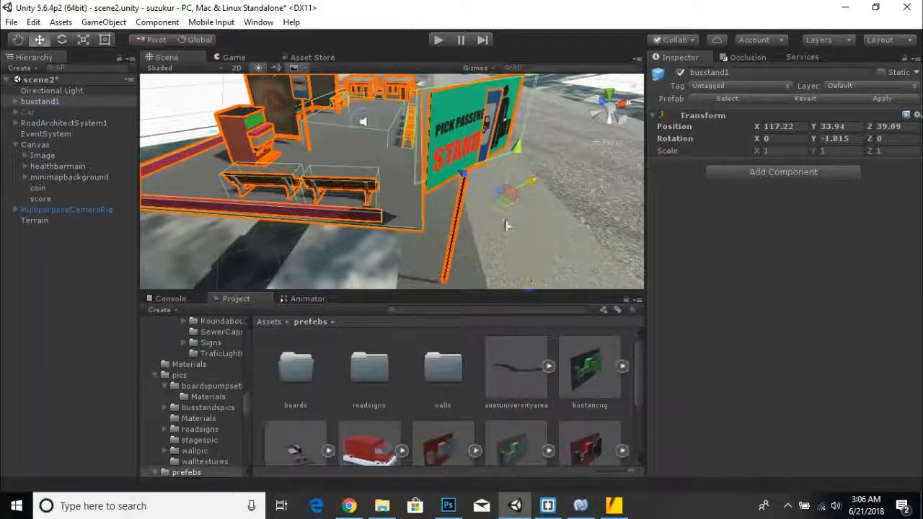
scroll(512, 194, up, 2)
drag(548, 158, 485, 225)
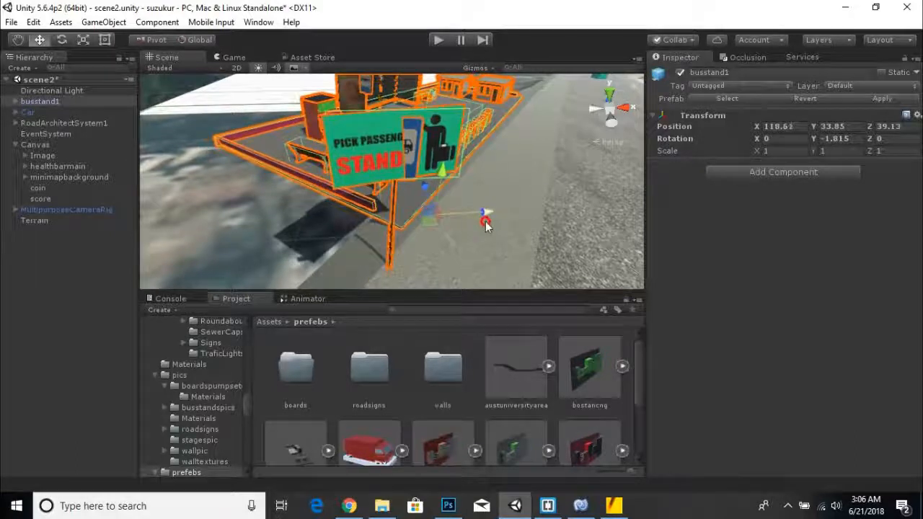
drag(433, 200, 382, 214)
scroll(449, 203, up, 3)
Rotate busstand1 around Y to about -0.48 degrees to align it with the road, and deselect it.
click(63, 41)
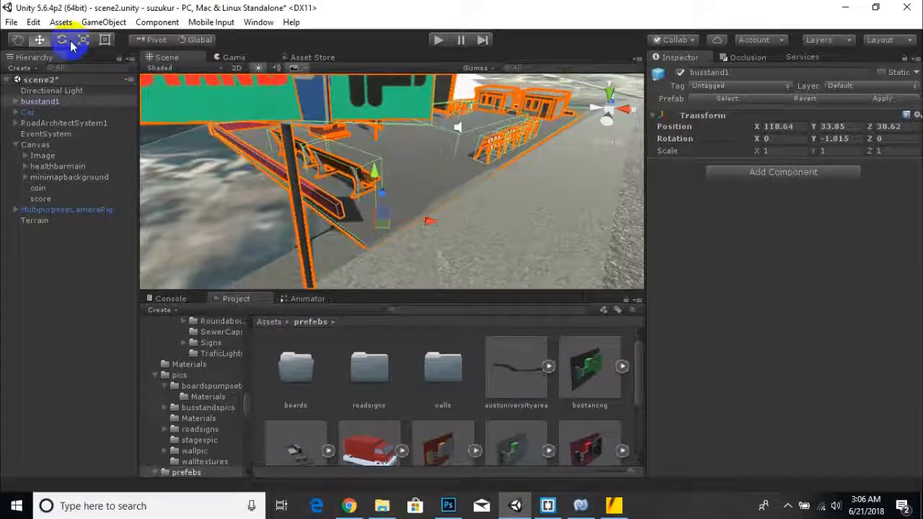
drag(388, 259, 513, 229)
click(400, 222)
Play-test the scene by driving the car through the bus stop and back onto the road, and stop the game.
click(443, 42)
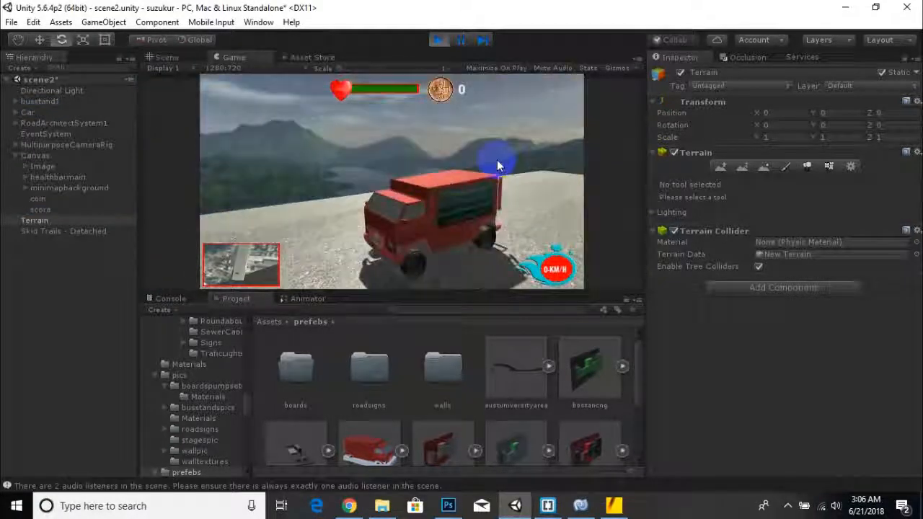
key(Up)
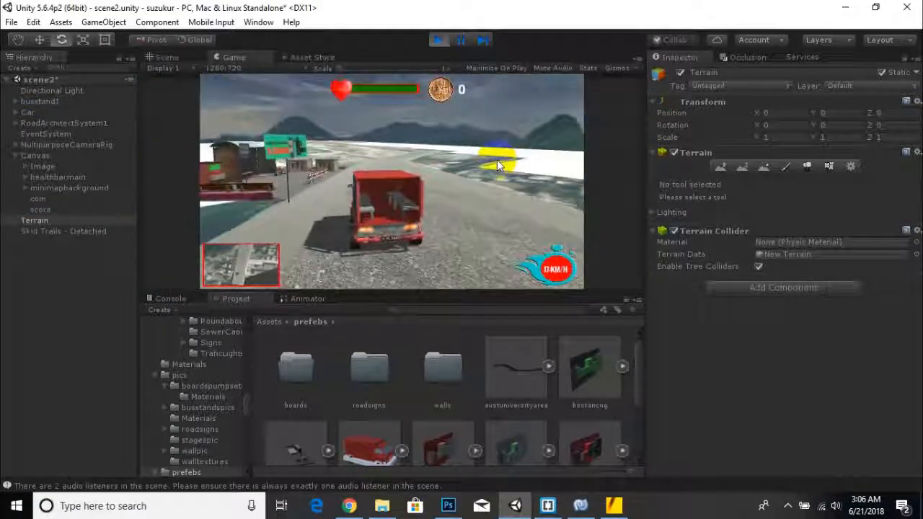
key(Right)
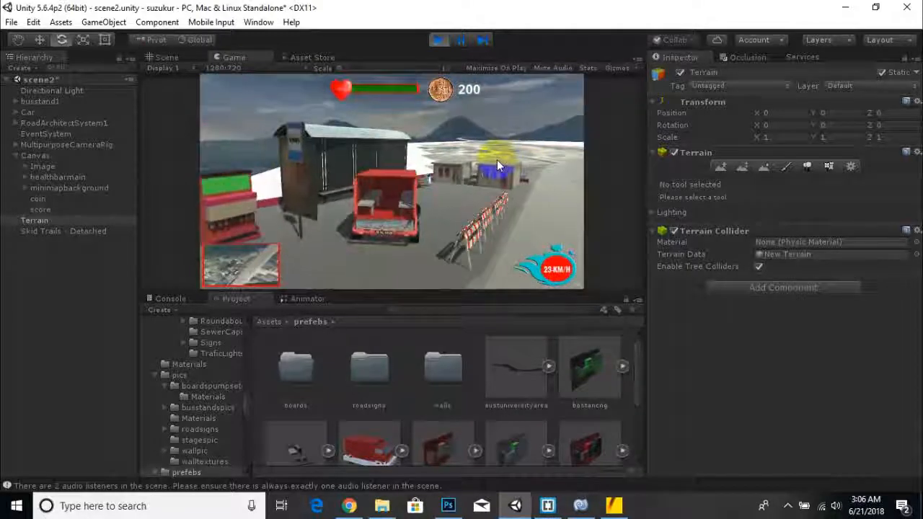
key(Right)
key(Up)
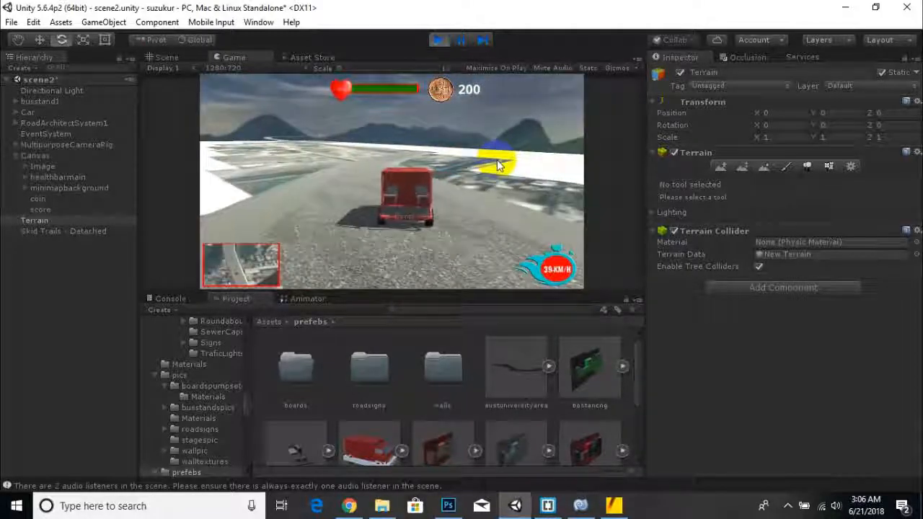
click(440, 38)
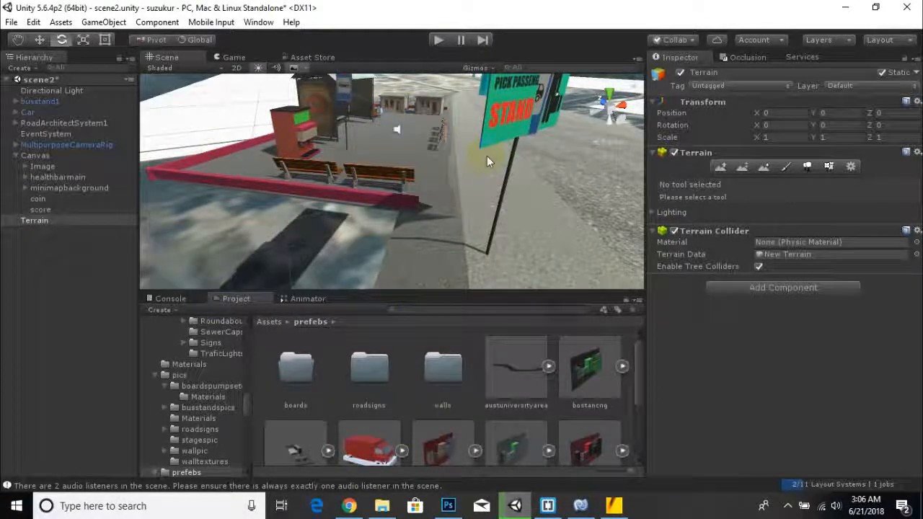
Adjust the rotation of the passenger stand sign inside busstand1 and save the scene.
click(526, 112)
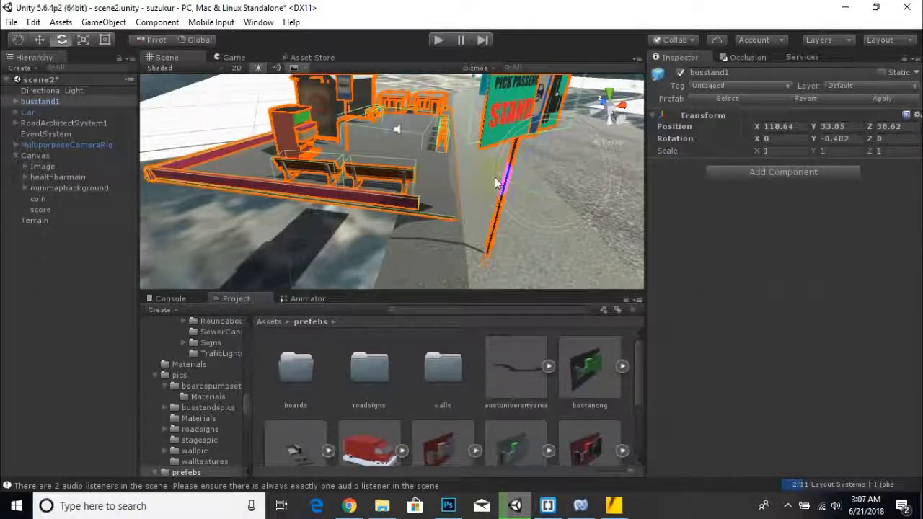
click(506, 119)
drag(545, 105, 522, 109)
click(280, 253)
scroll(457, 222, down, 3)
alt+drag(458, 220, 370, 237)
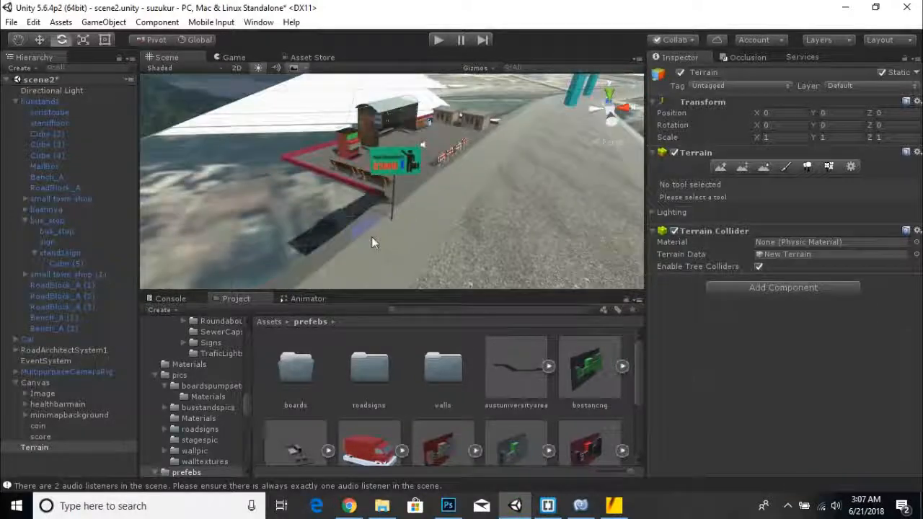
key(ctrl+s)
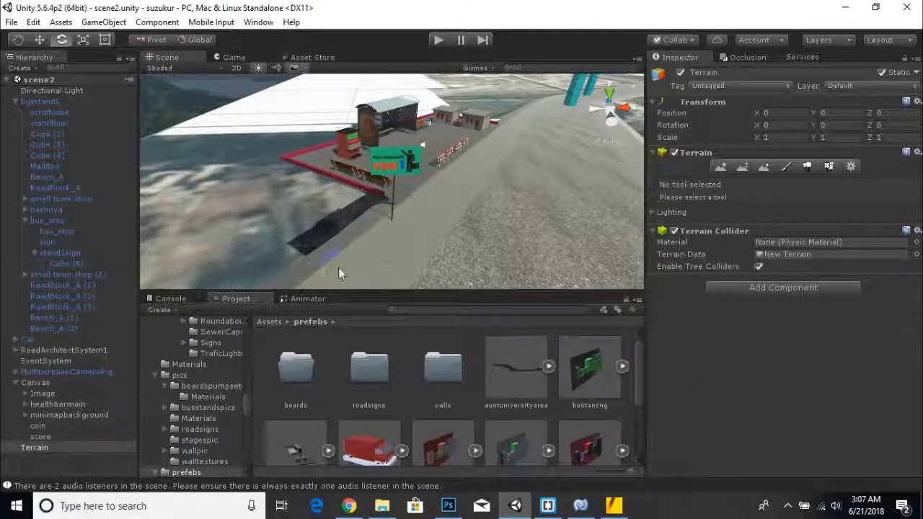
scroll(340, 275, down, 2)
alt+drag(294, 229, 458, 244)
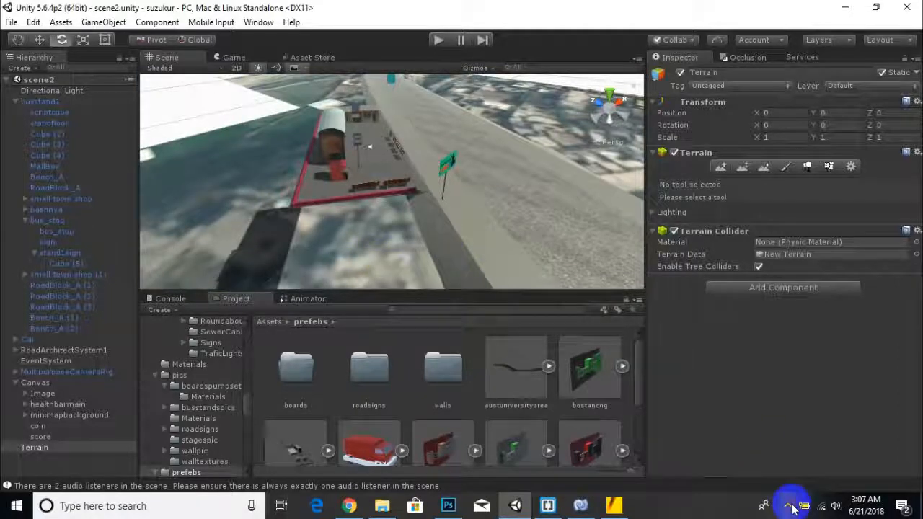